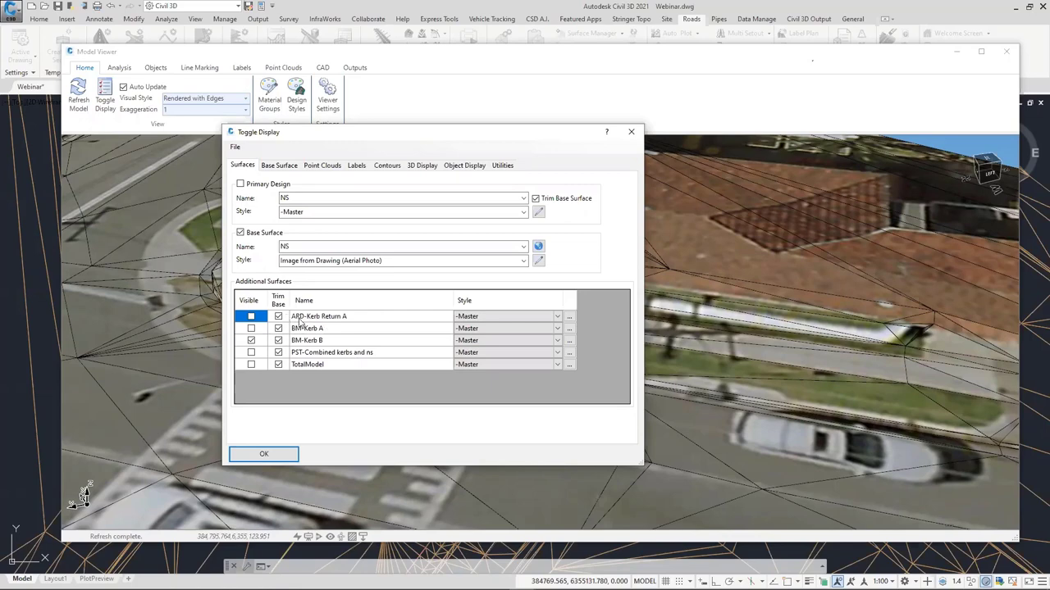
# Show the ARD-Kerb Return A surface in the 3D model and view the kerb up close.
pyautogui.click(299, 321)
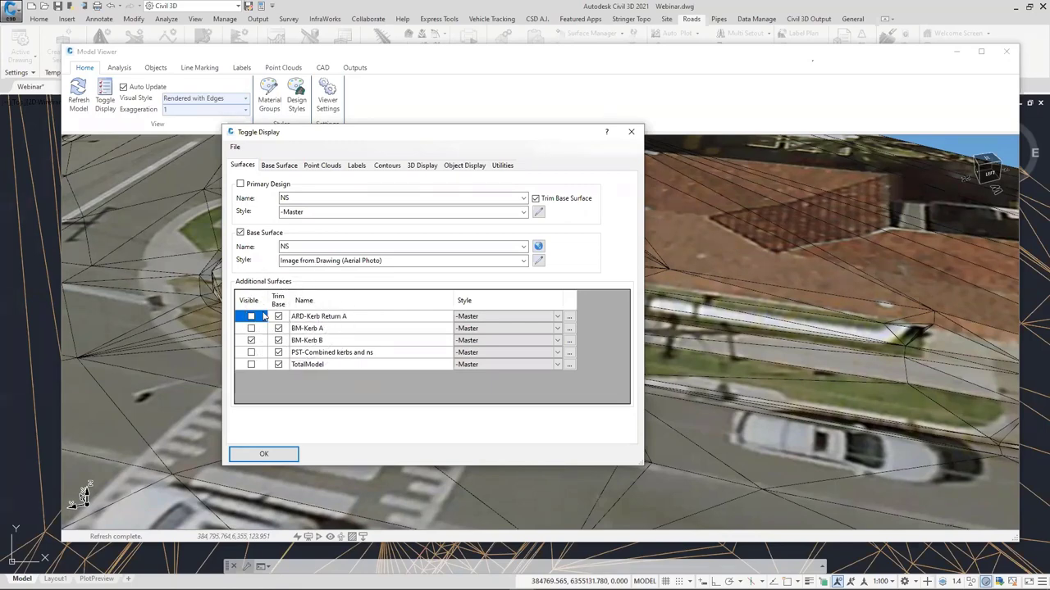
pyautogui.click(264, 453)
pyautogui.scroll(3, 467, 407)
pyautogui.moveTo(467, 407); pyautogui.dragTo(521, 388, button='middle')
pyautogui.scroll(3, 503, 372)
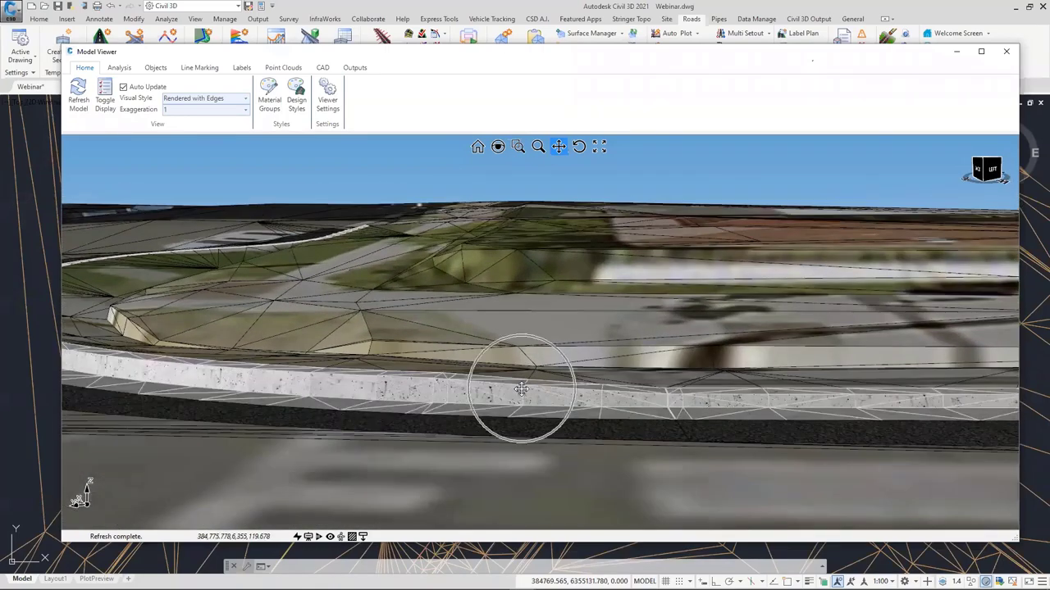
# Make the BM-Kerb A surface visible in the 3D model and hide ARD-Kerb Return A.
pyautogui.click(105, 97)
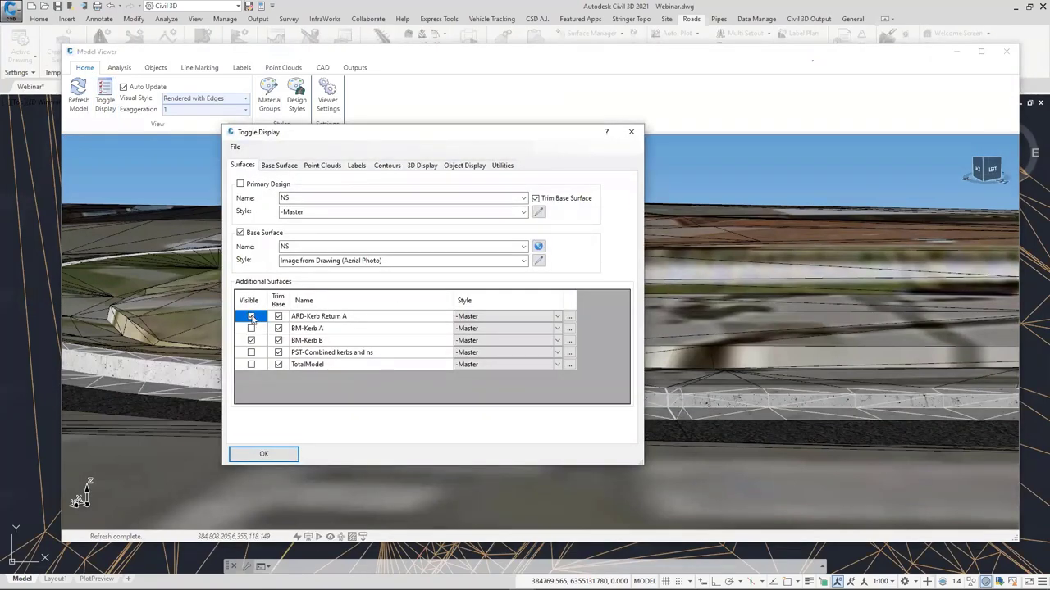
pyautogui.click(251, 329)
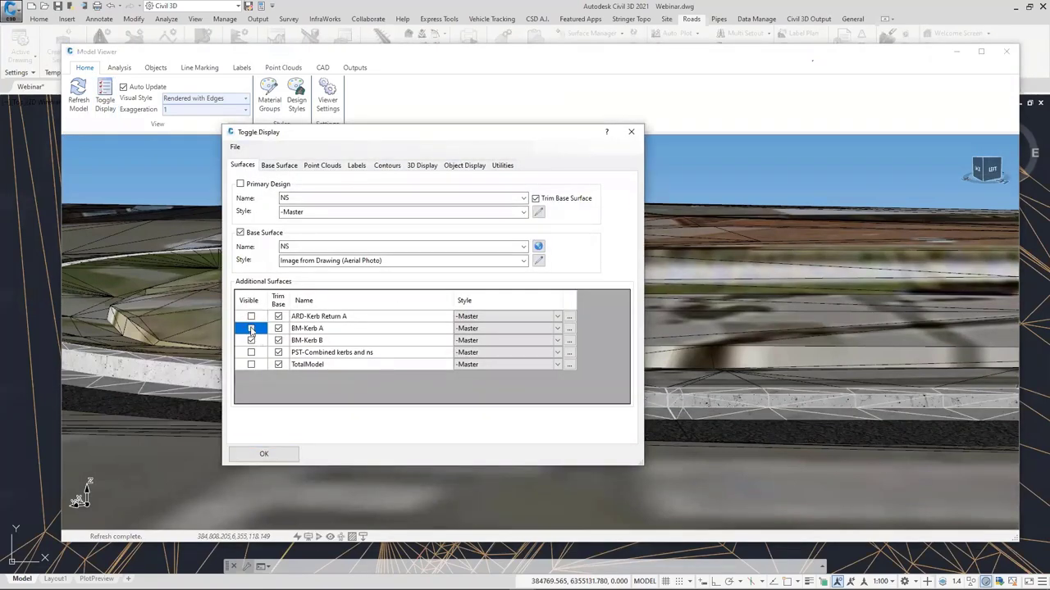
pyautogui.click(264, 455)
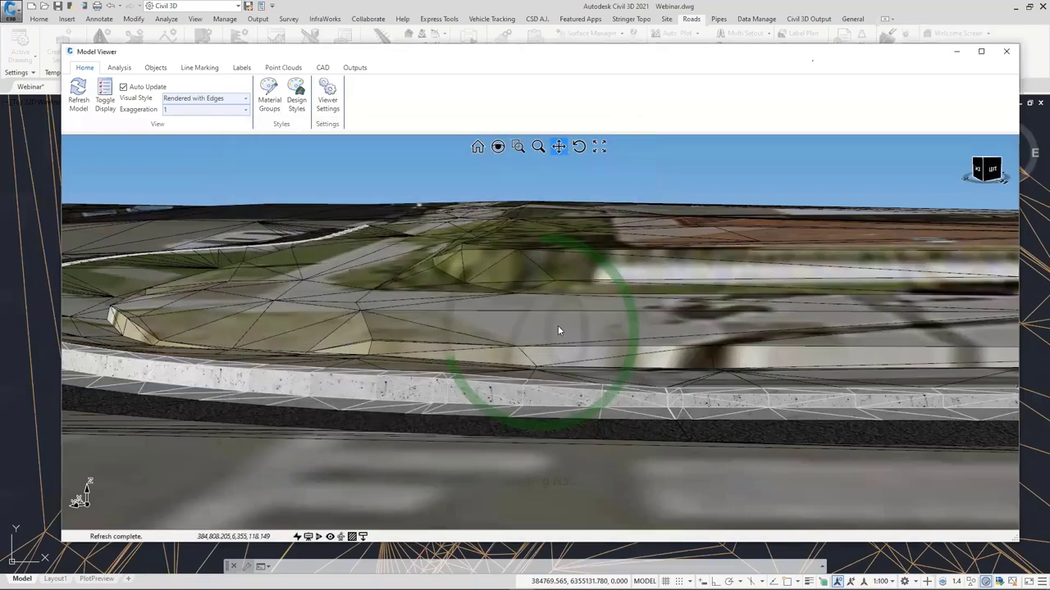
# Examine the modelled kerbs and verges on both sides of the pedestrian crossing in 3D, and minimise the Model Viewer.
pyautogui.moveTo(557, 325); pyautogui.dragTo(786, 382)
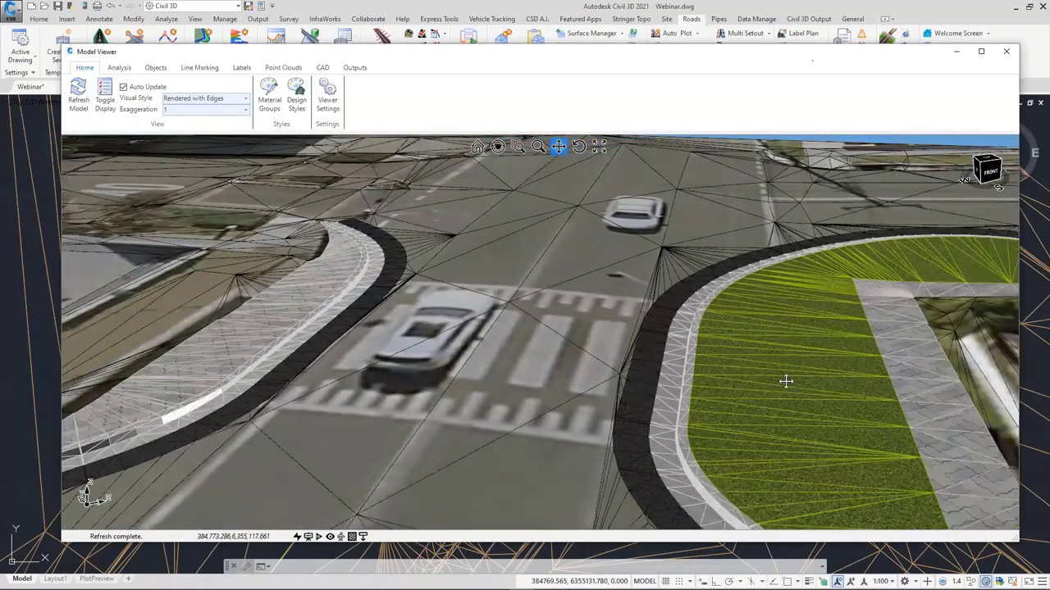
pyautogui.moveTo(658, 376); pyautogui.dragTo(461, 264)
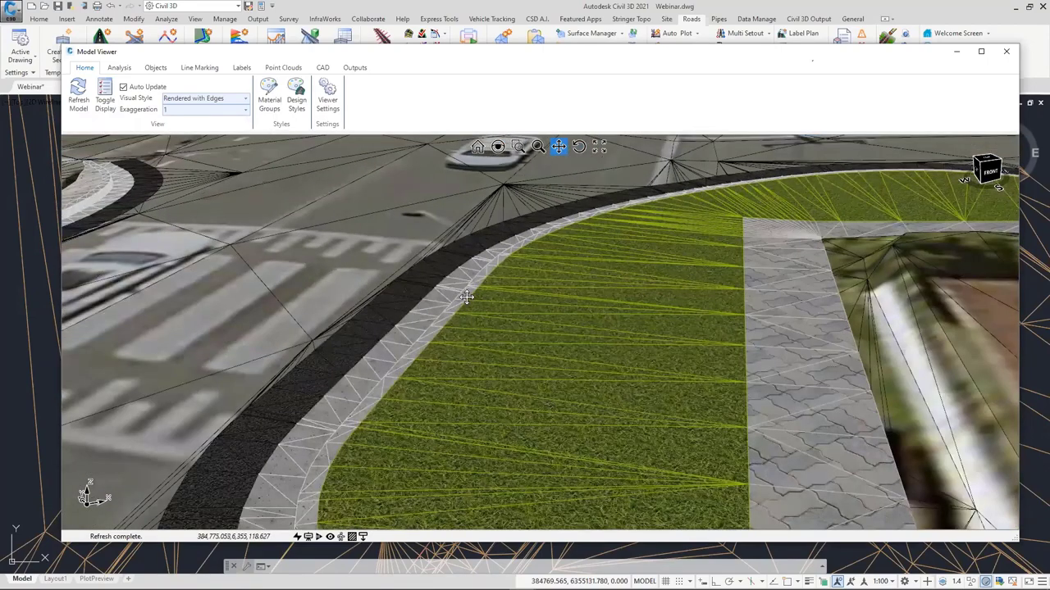
pyautogui.click(468, 297)
pyautogui.keyDown('shift'); pyautogui.moveTo(741, 294); pyautogui.dragTo(604, 354, button='middle'); pyautogui.keyUp('shift')
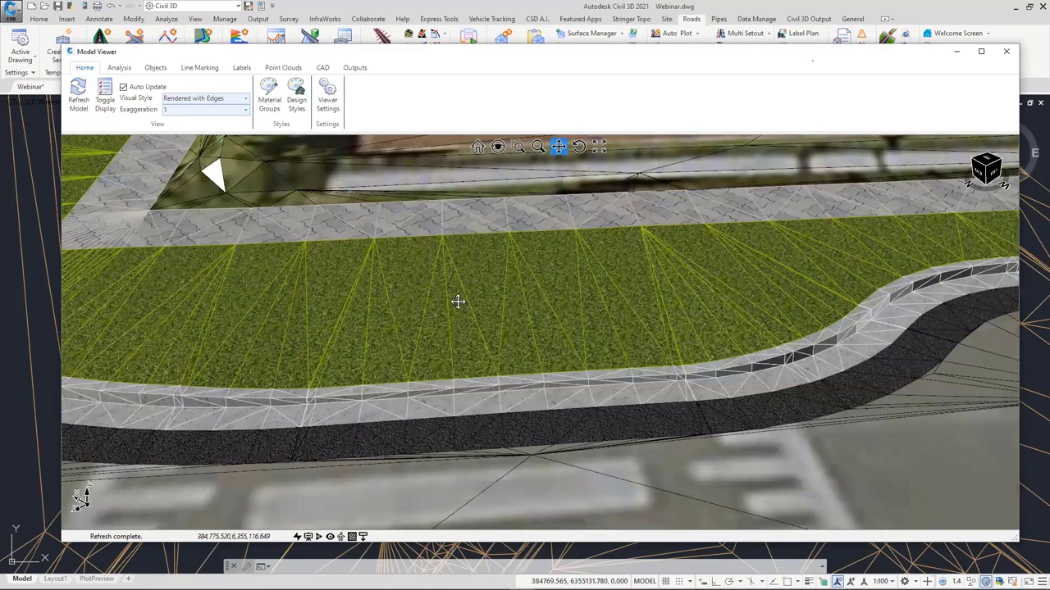
pyautogui.scroll(-2, 457, 302)
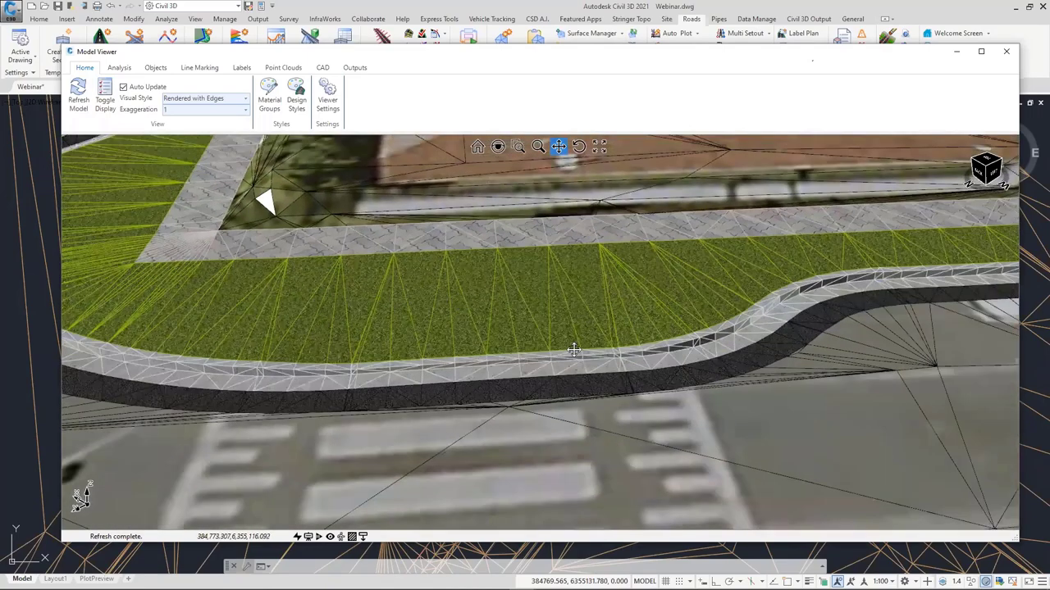
pyautogui.keyDown('shift'); pyautogui.moveTo(573, 350); pyautogui.dragTo(611, 370, button='middle'); pyautogui.keyUp('shift')
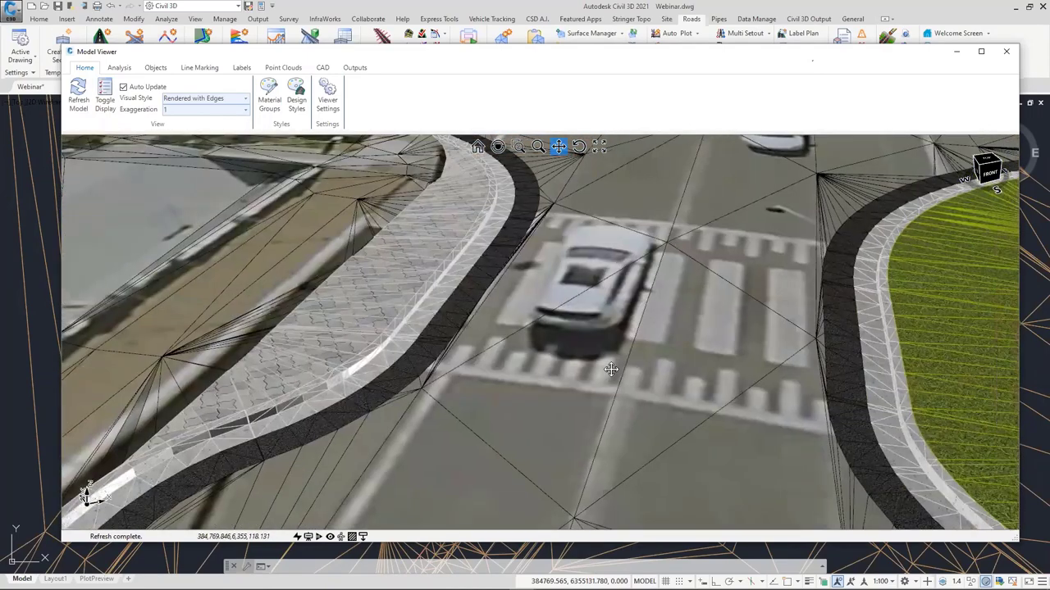
pyautogui.click(959, 55)
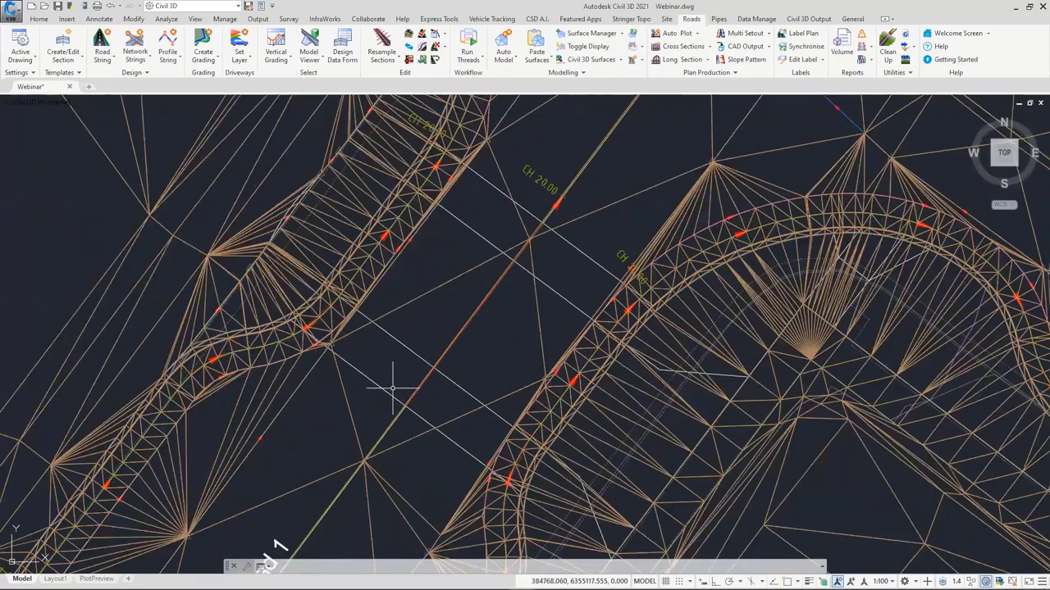
# Turn off the mesh display of the PST-Combined kerbs and ns surface in the plan drawing.
pyautogui.scroll(2, 399, 373)
pyautogui.click(586, 47)
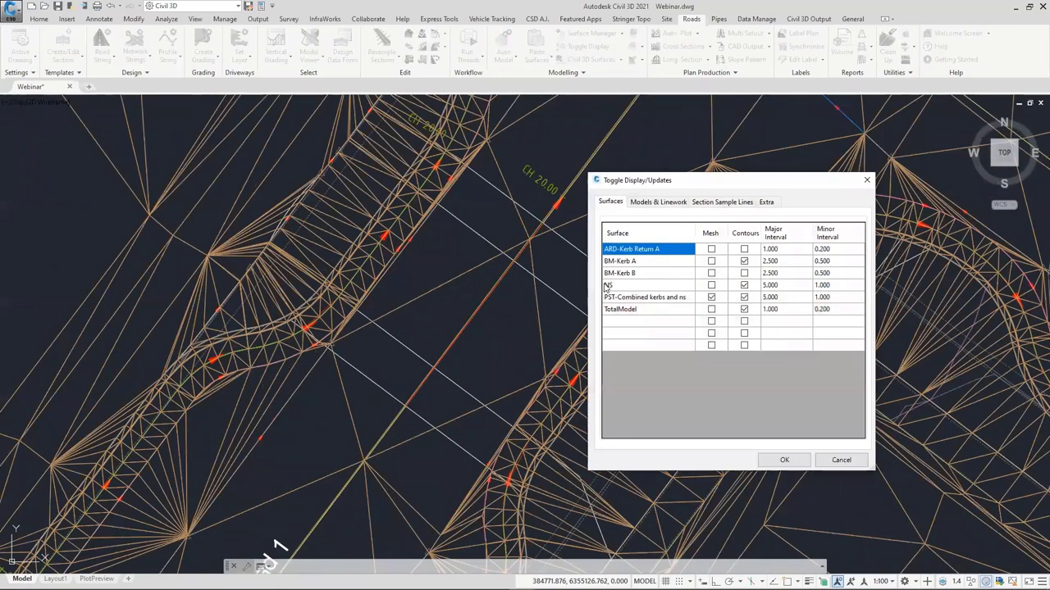
pyautogui.click(711, 297)
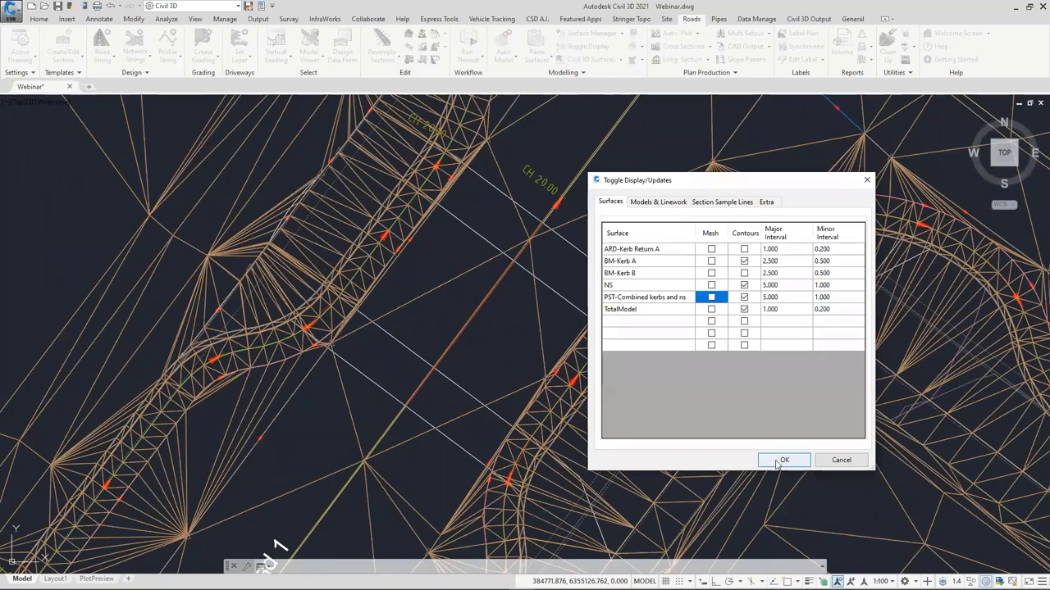
pyautogui.click(784, 460)
pyautogui.scroll(2, 328, 311)
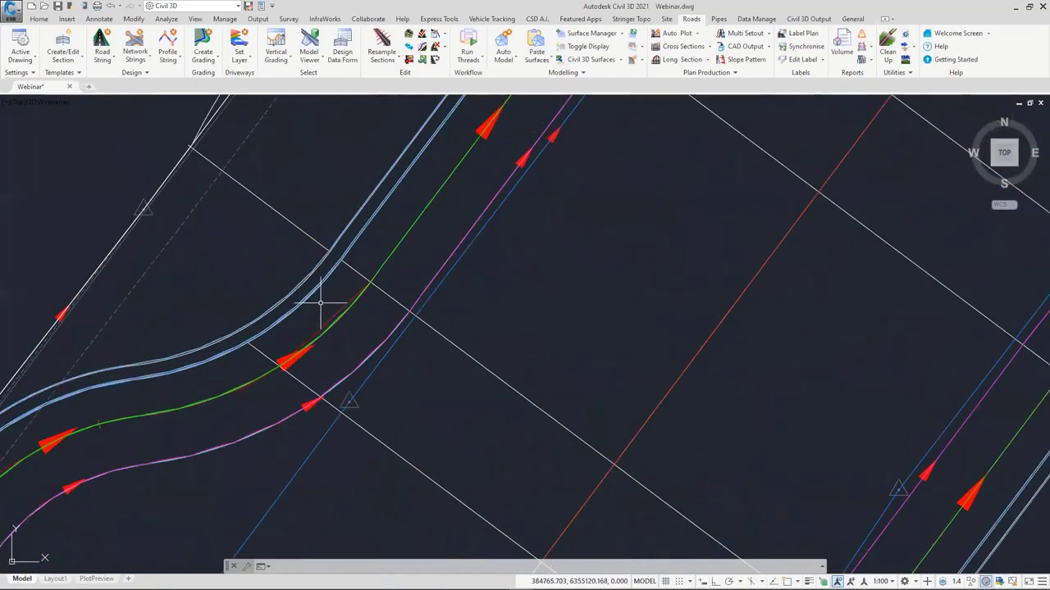
# Clean up the drawing's CAD output for model 2D and 3D lines, surface triangles and surface contours.
pyautogui.scroll(-3, 433, 293)
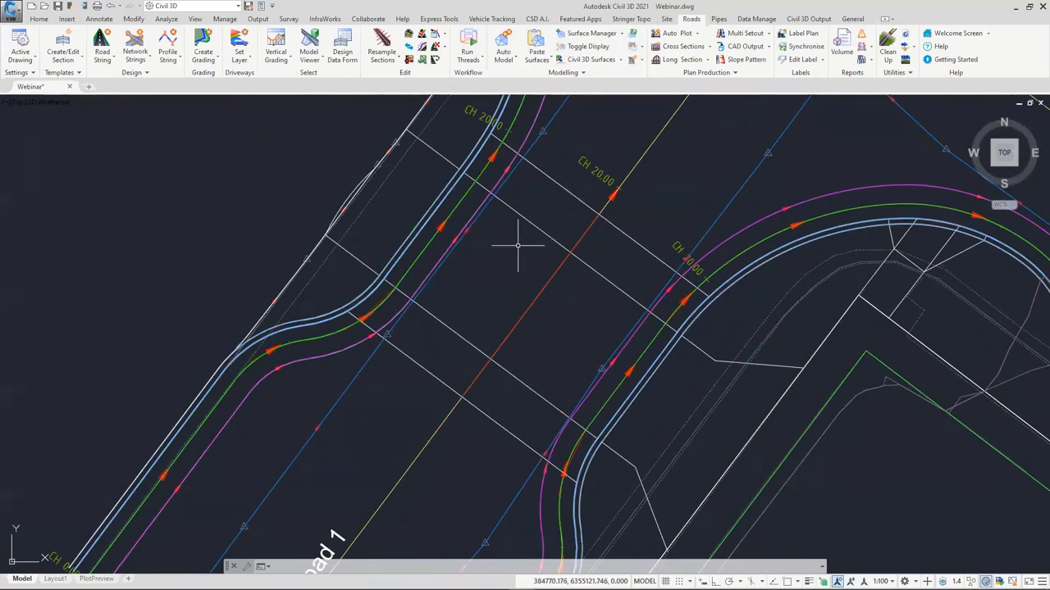
pyautogui.scroll(4, 375, 283)
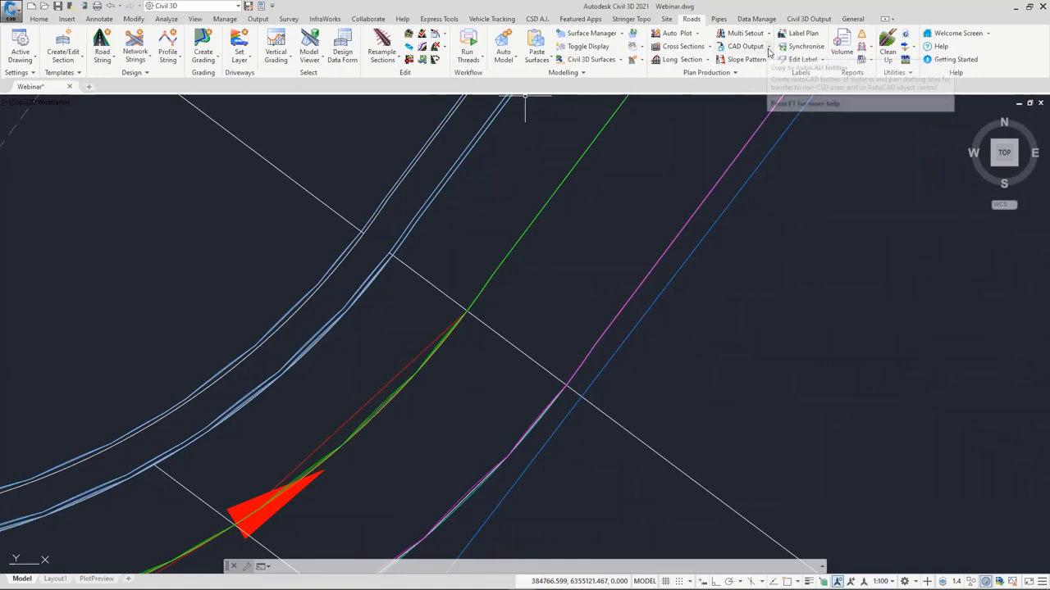
pyautogui.click(888, 47)
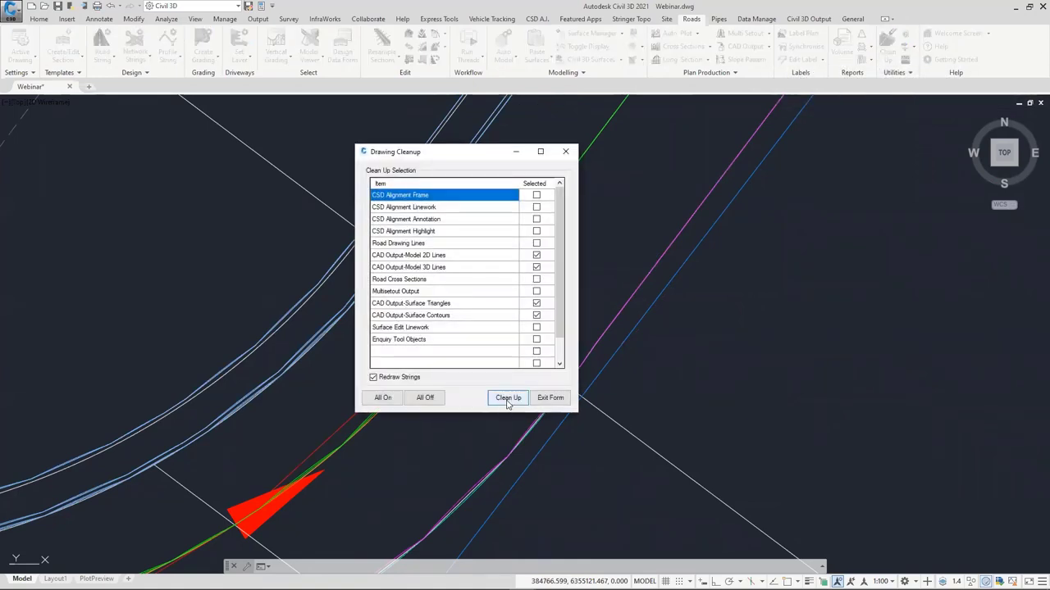
pyautogui.click(507, 398)
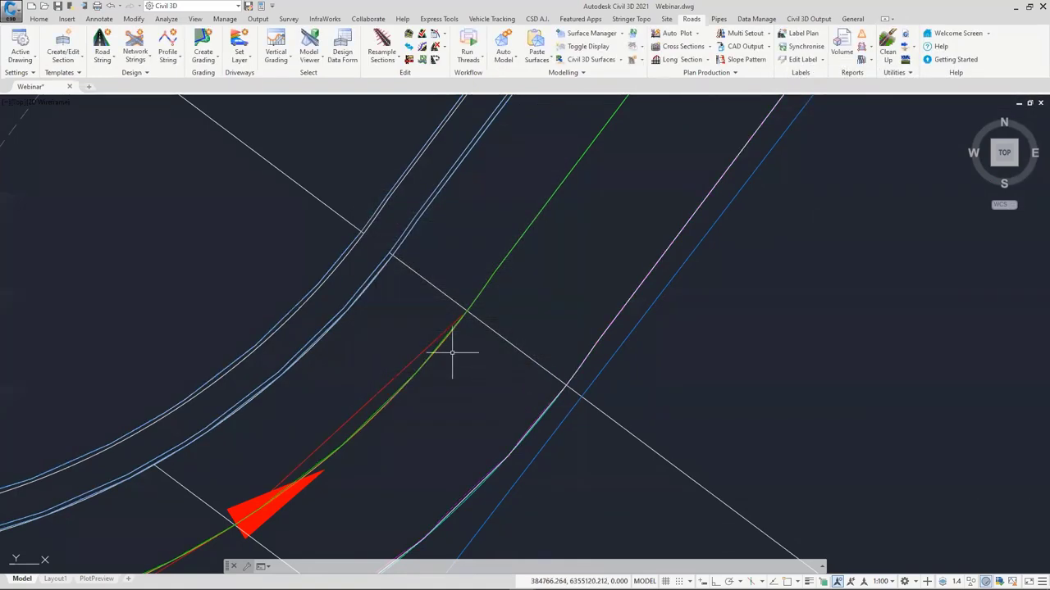
# Display the Kerb A model with Fast Draw instead of CAD entities, enable Display Drawing Cleanup on close, and run the cleanup.
pyautogui.click(574, 46)
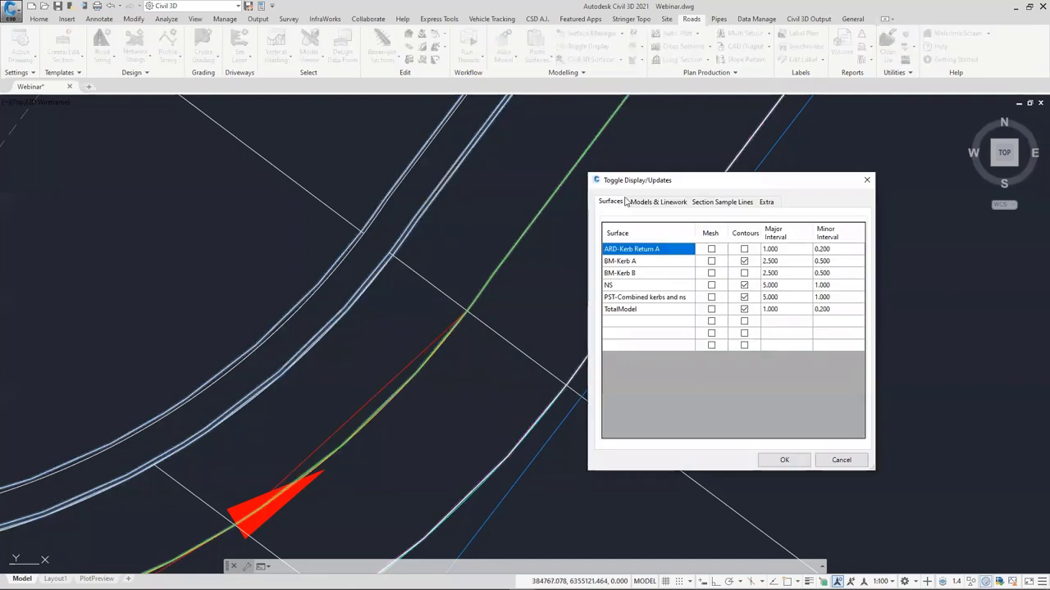
pyautogui.click(642, 203)
pyautogui.click(799, 254)
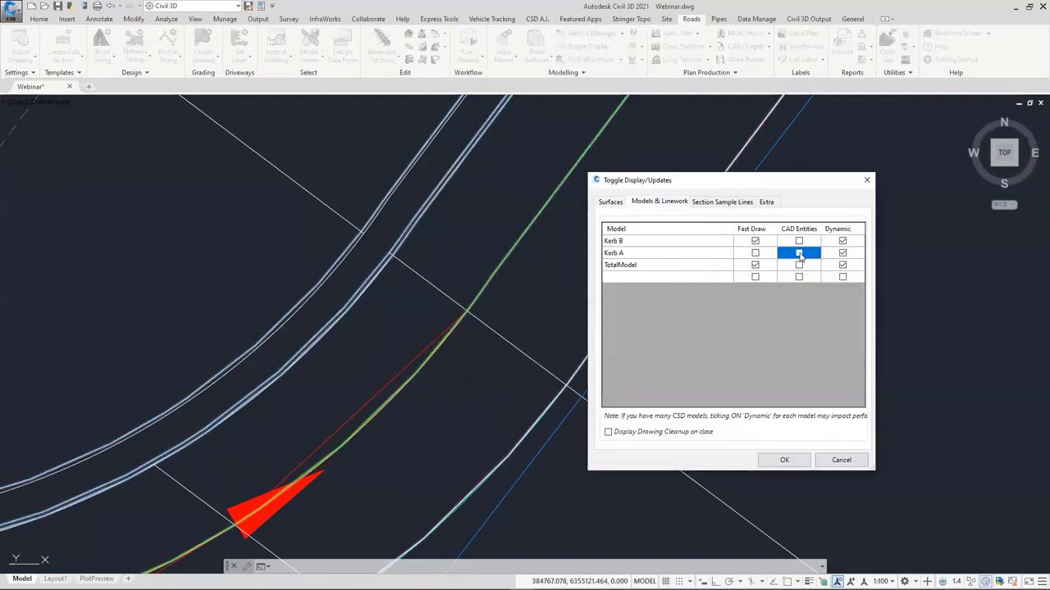
pyautogui.click(755, 254)
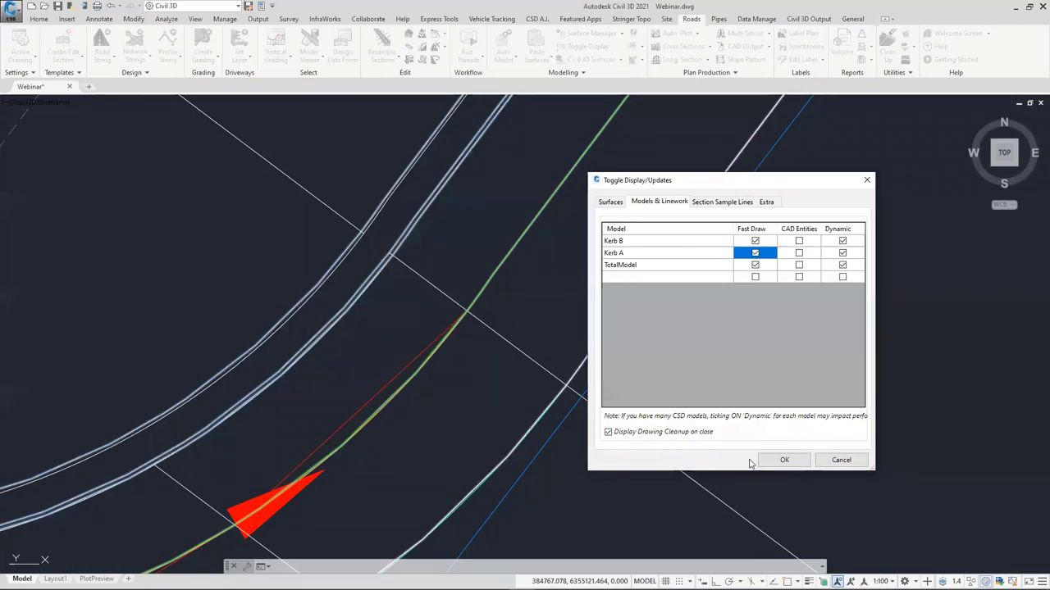
pyautogui.click(783, 460)
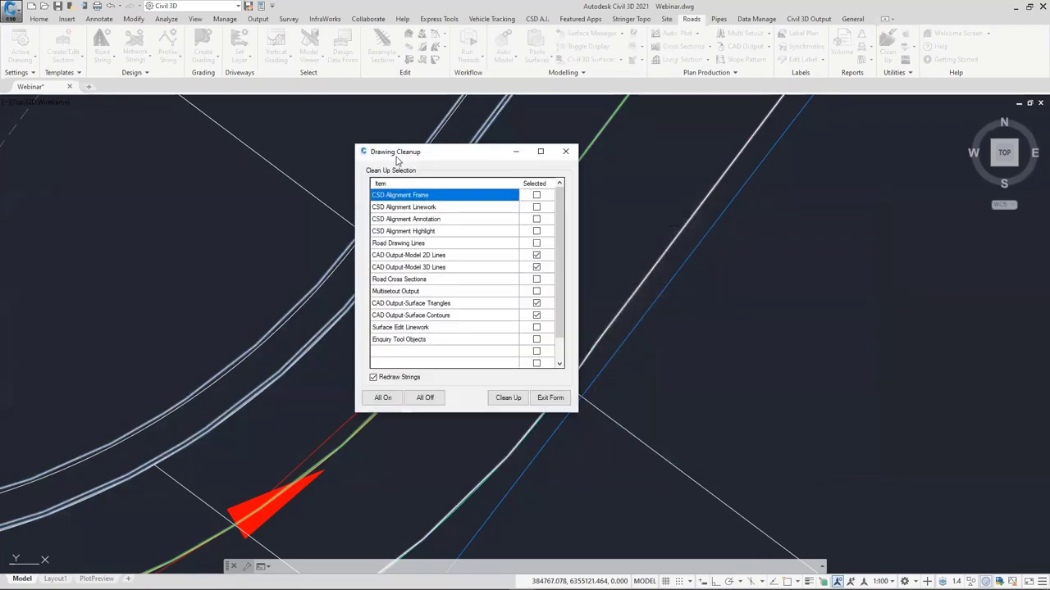
pyautogui.moveTo(397, 160); pyautogui.dragTo(575, 161)
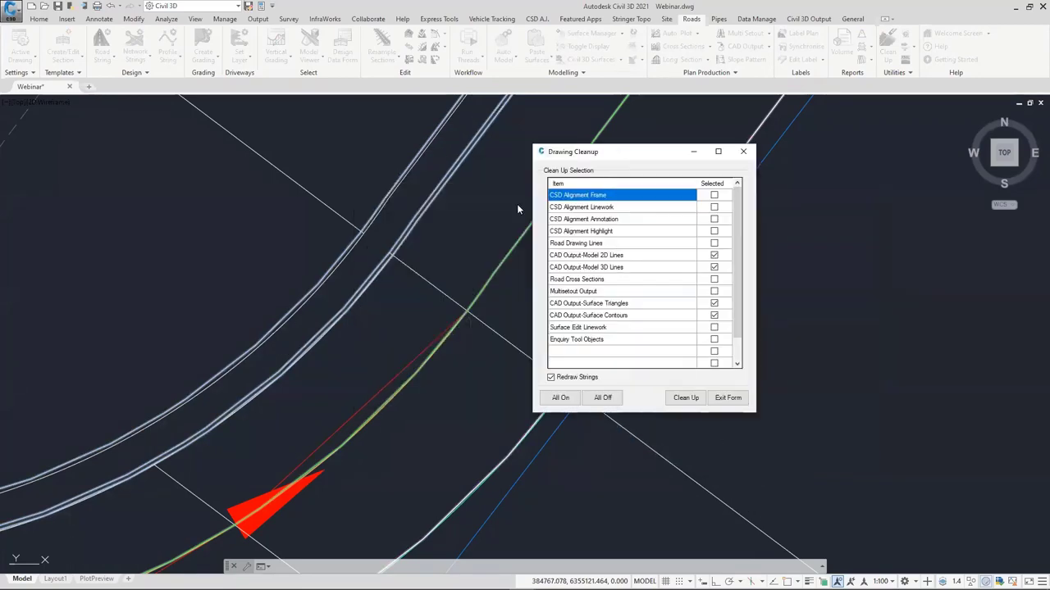
pyautogui.click(686, 398)
# Select the crossing line near the kerb curve and examine where its end meets the kerb line.
pyautogui.scroll(3, 371, 237)
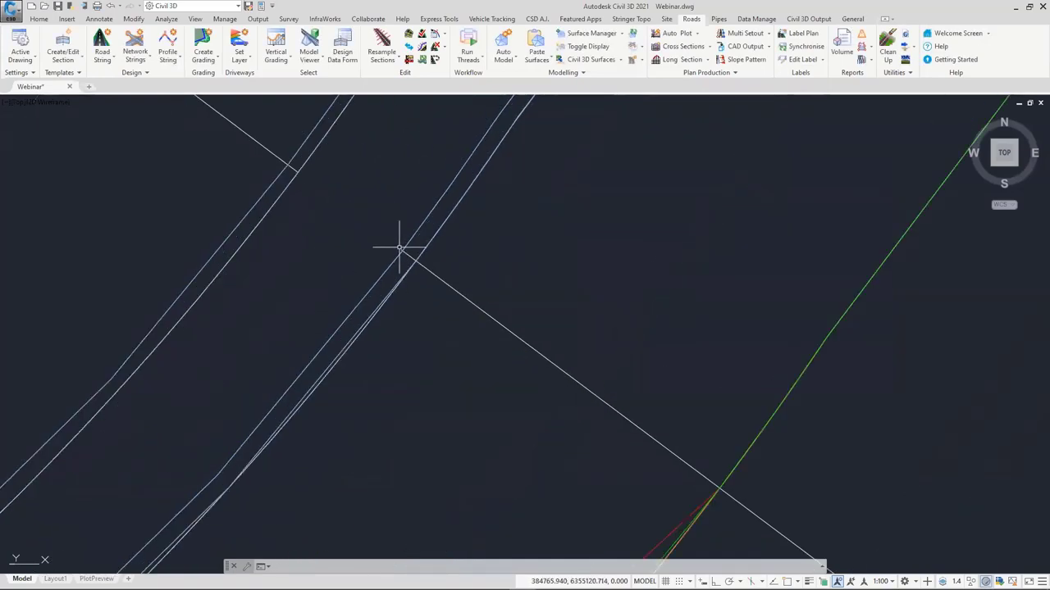
pyautogui.scroll(1, 399, 249)
pyautogui.scroll(1, 399, 249)
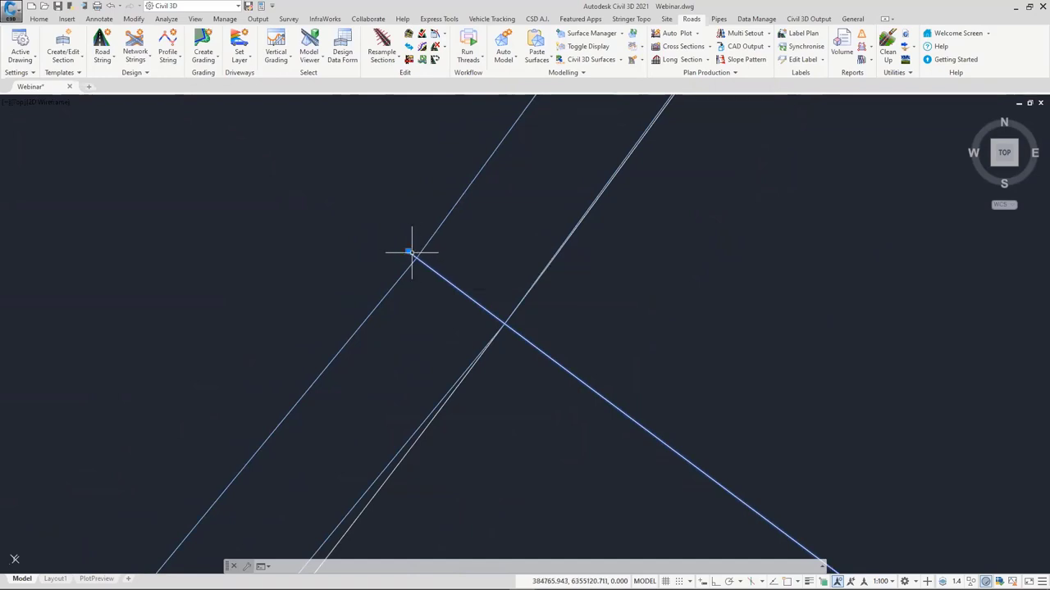
pyautogui.scroll(-10, 404, 315)
pyautogui.scroll(-3, 404, 316)
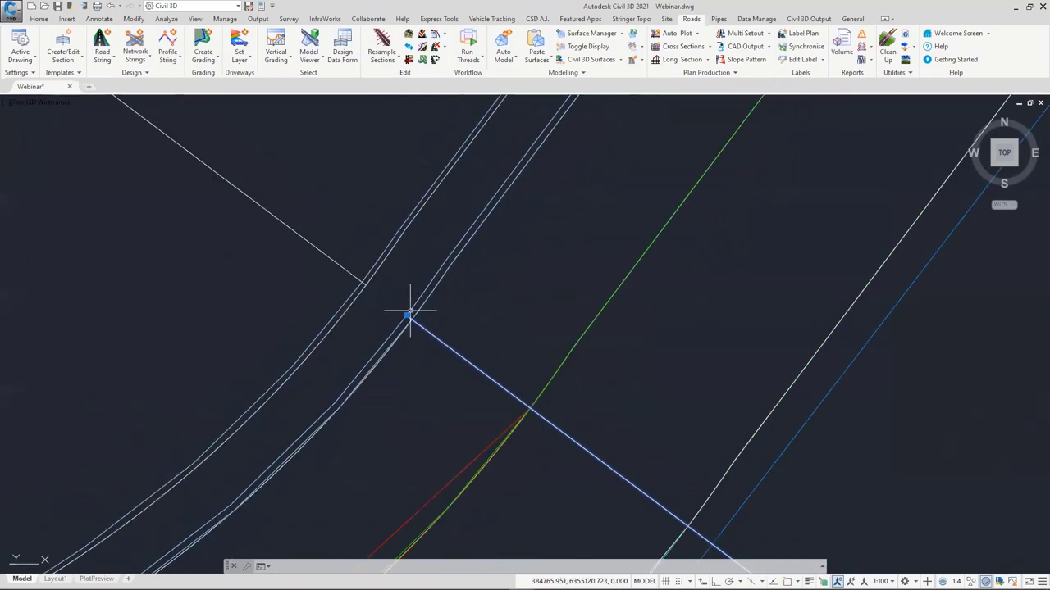
# Stretch the kerb-side end of the next crossing line to the north-east slightly past the kerb line, using a Parallel snap.
pyautogui.scroll(5, 563, 145)
pyautogui.moveTo(562, 145); pyautogui.dragTo(301, 443, button='middle')
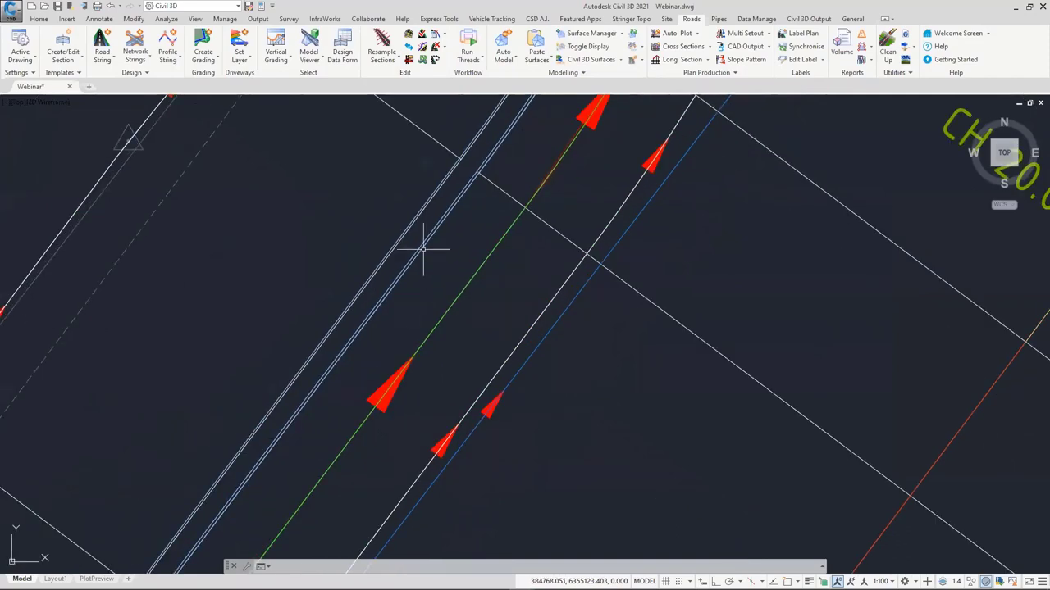
pyautogui.scroll(3, 483, 164)
pyautogui.scroll(5, 379, 264)
pyautogui.click(371, 262)
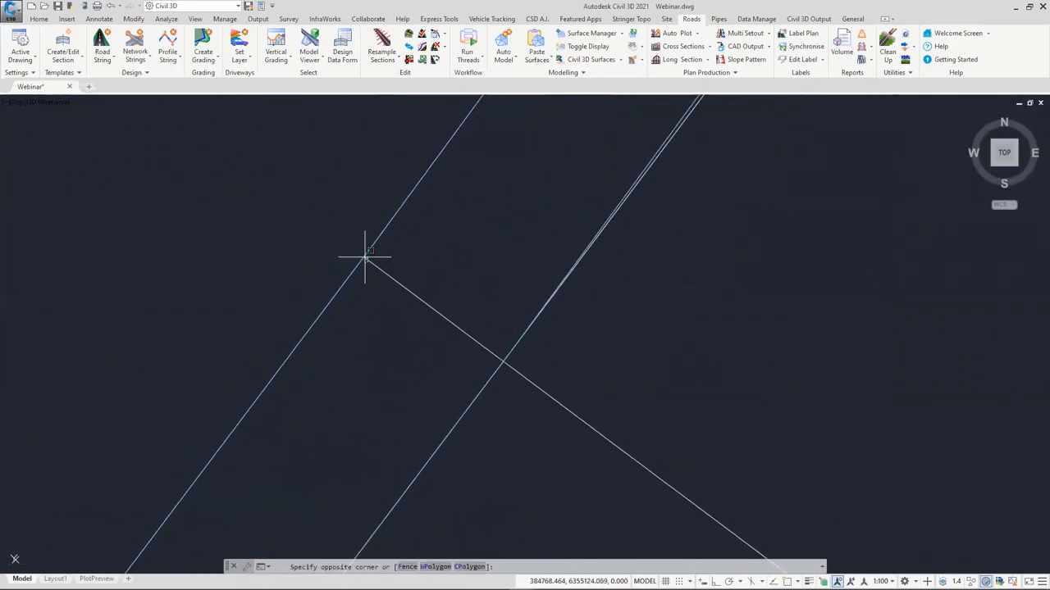
pyautogui.click(366, 258)
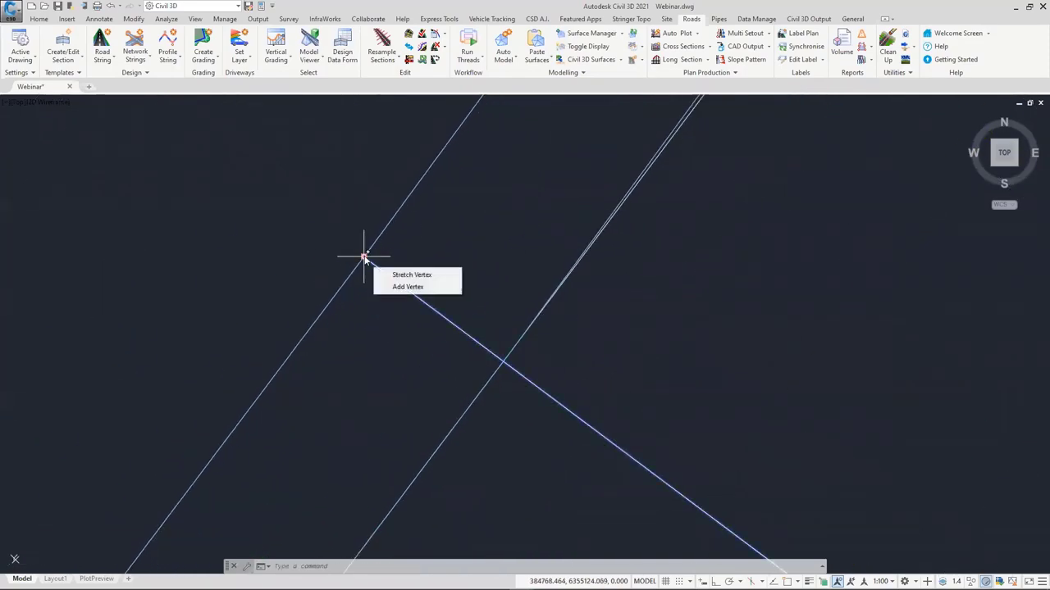
pyautogui.click(364, 257)
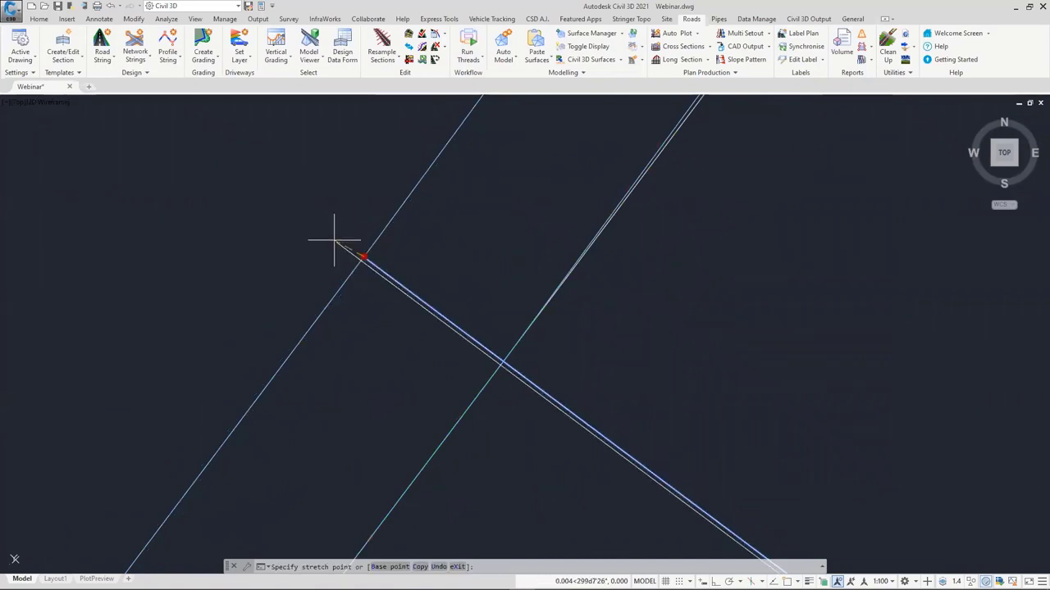
pyautogui.keyDown('shift'); pyautogui.rightClick(333, 239); pyautogui.keyUp('shift')
pyautogui.click(369, 430)
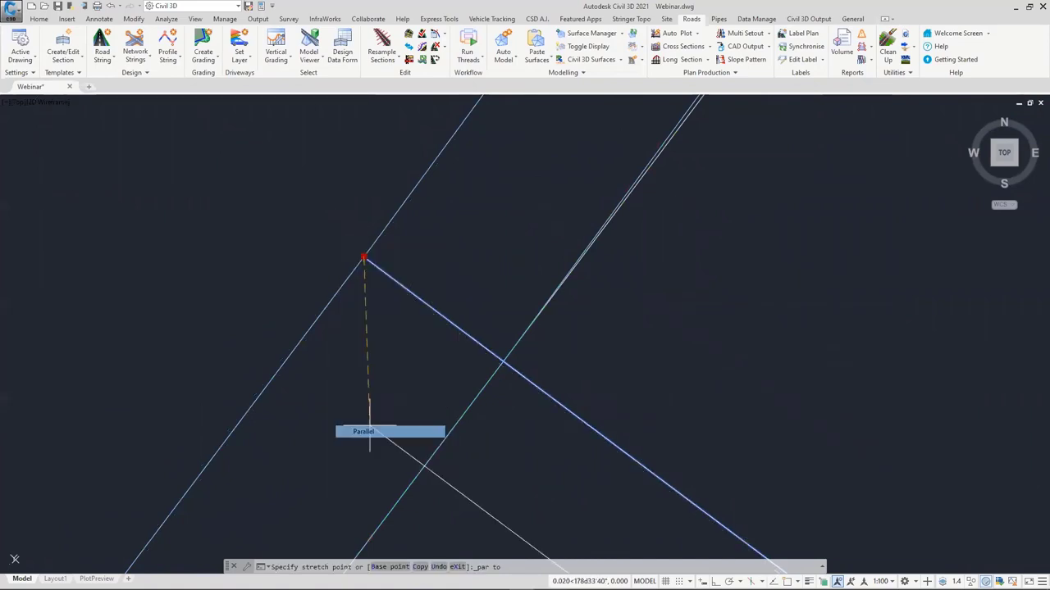
pyautogui.click(353, 246)
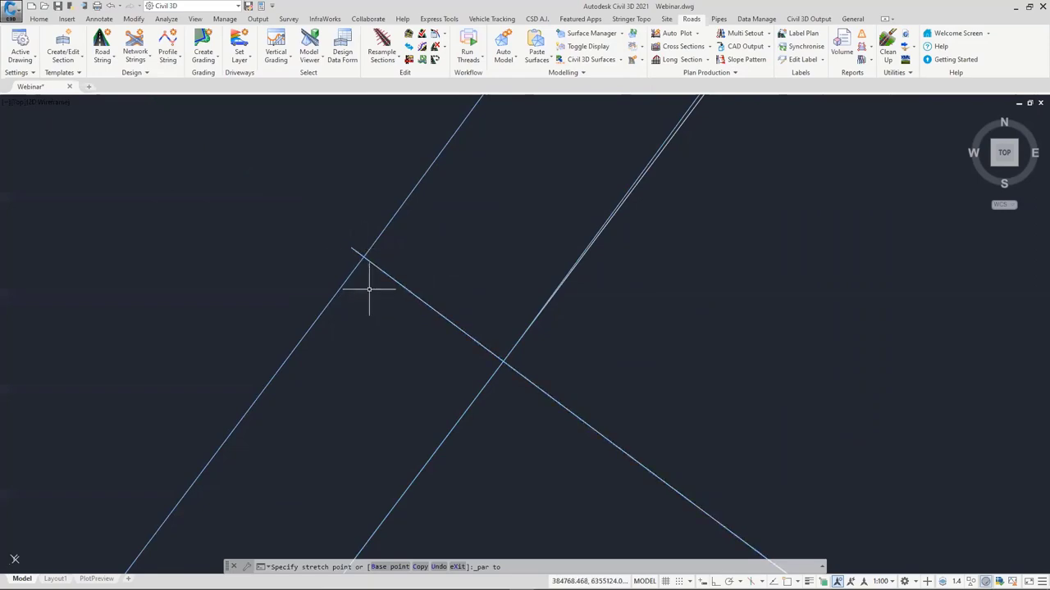
# Stretch the south-east end of the same crossing line slightly past the opposite kerb line, using a Parallel snap.
pyautogui.scroll(-3, 371, 283)
pyautogui.scroll(-2, 381, 275)
pyautogui.scroll(-2, 410, 270)
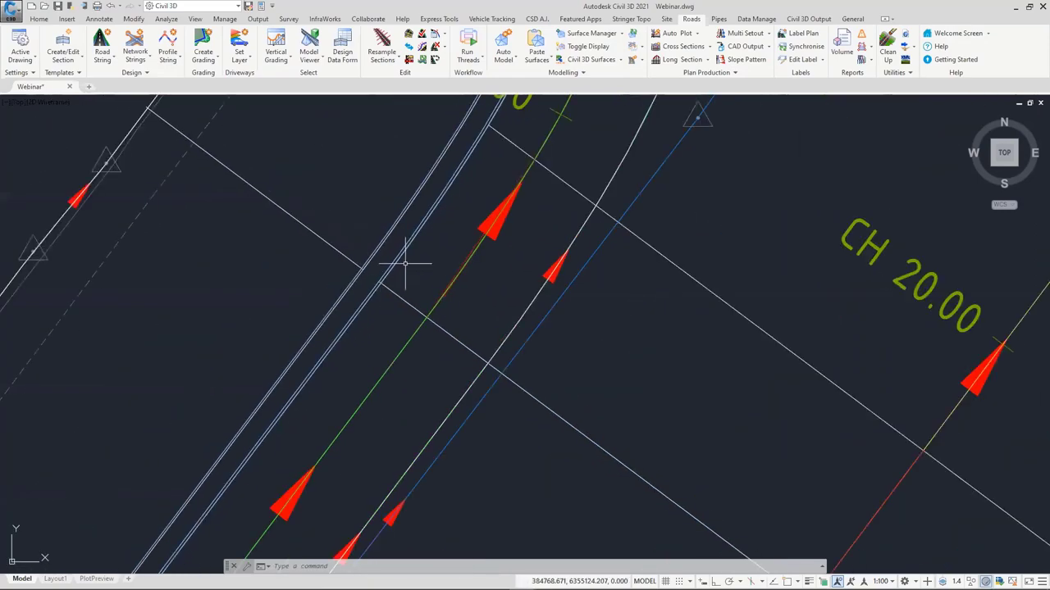
pyautogui.scroll(3, 452, 204)
pyautogui.scroll(-5, 508, 127)
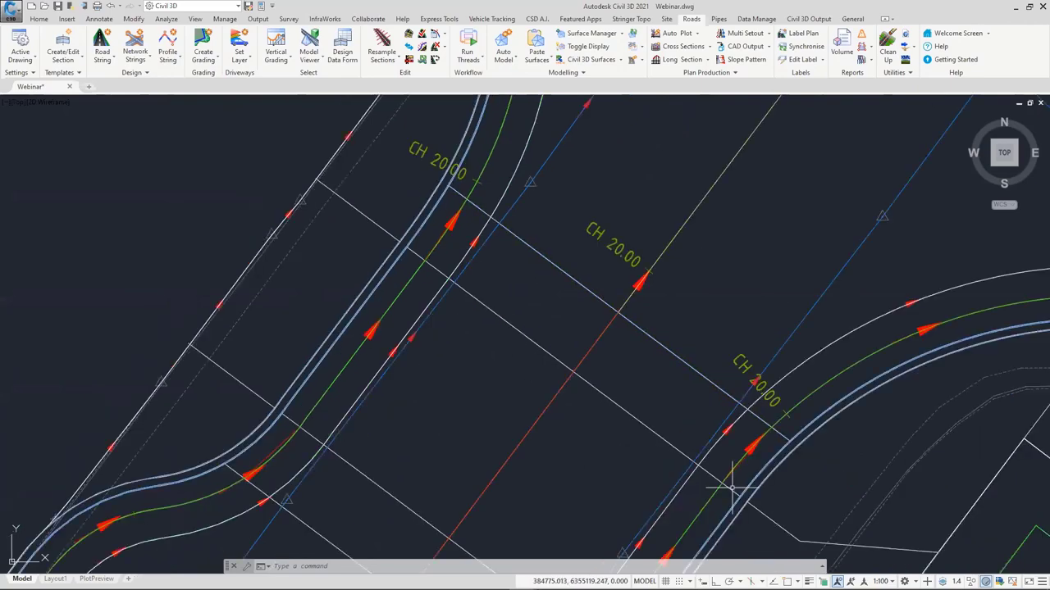
pyautogui.scroll(6, 738, 492)
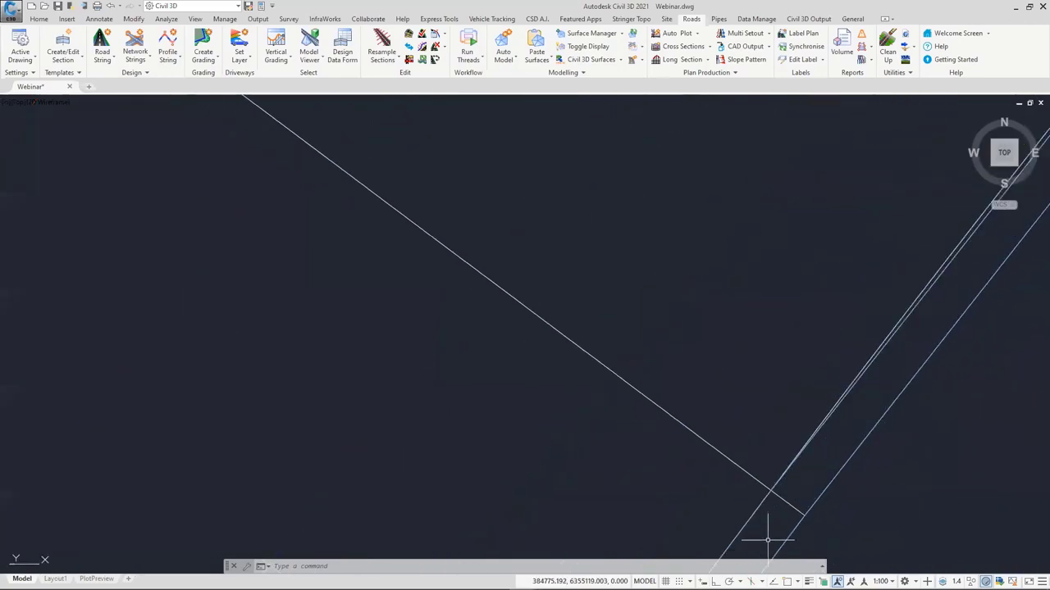
pyautogui.click(801, 512)
pyautogui.click(805, 514)
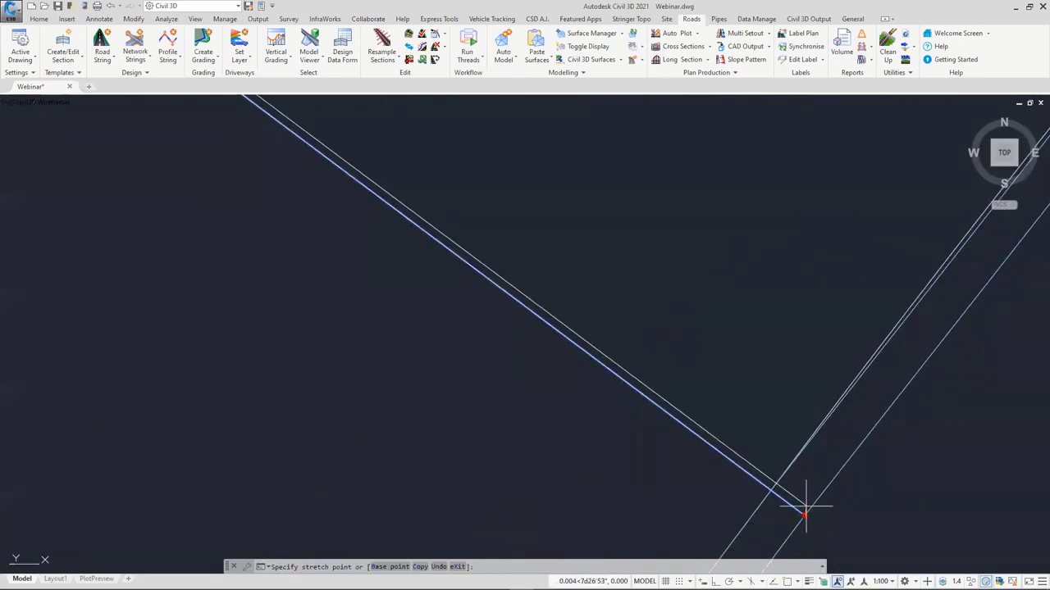
pyautogui.keyDown('shift'); pyautogui.rightClick(806, 507); pyautogui.keyUp('shift')
pyautogui.click(834, 436)
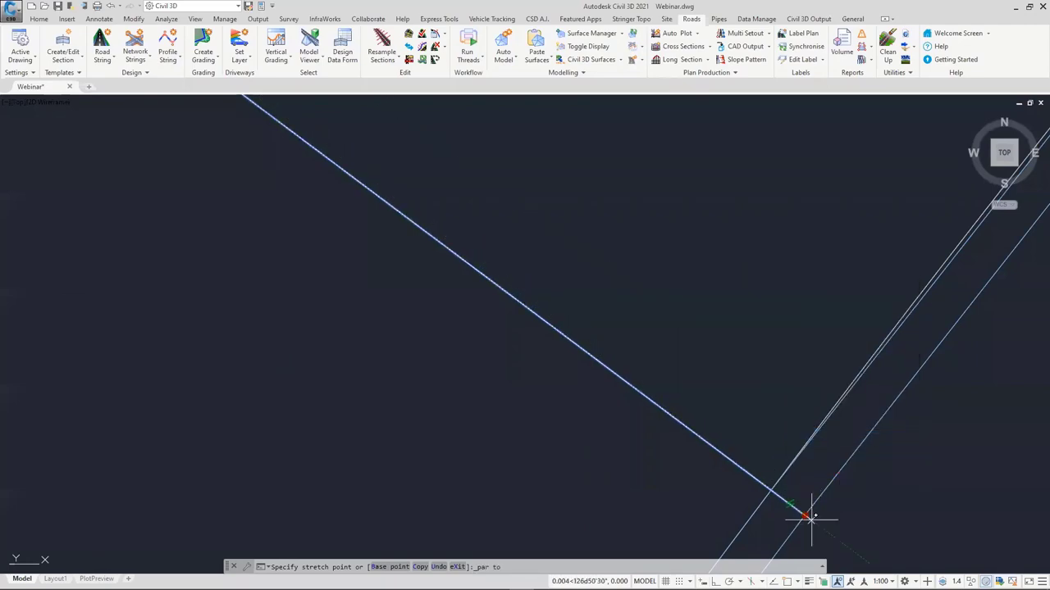
pyautogui.click(811, 519)
# Examine where the ends of the crossing lines meet the kerb lines on the south-east side of the road.
pyautogui.scroll(-3, 746, 403)
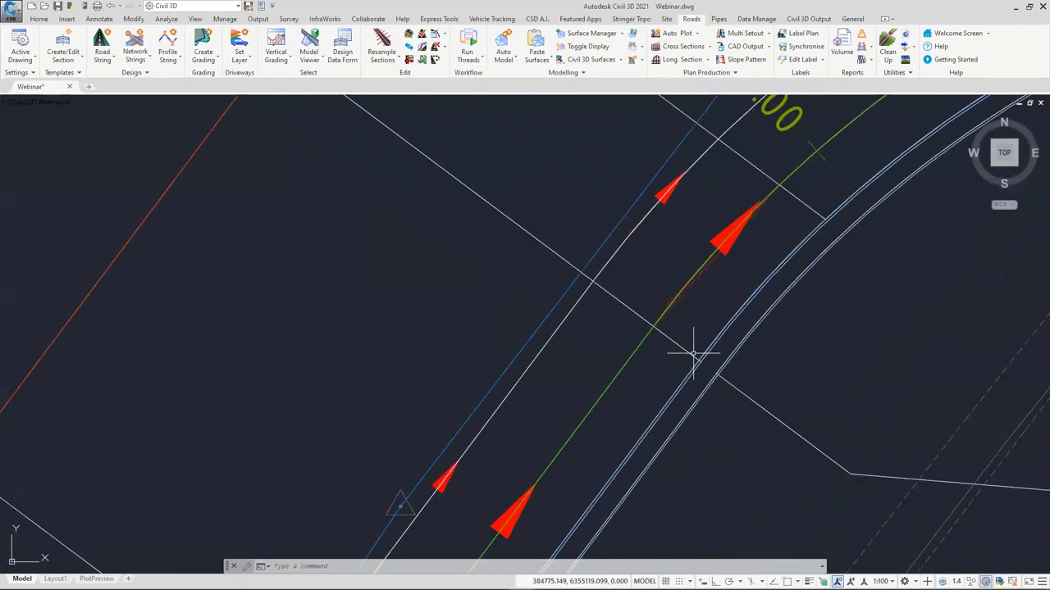
pyautogui.scroll(2, 694, 352)
pyautogui.moveTo(738, 251); pyautogui.dragTo(651, 263, button='middle')
pyautogui.scroll(2, 543, 412)
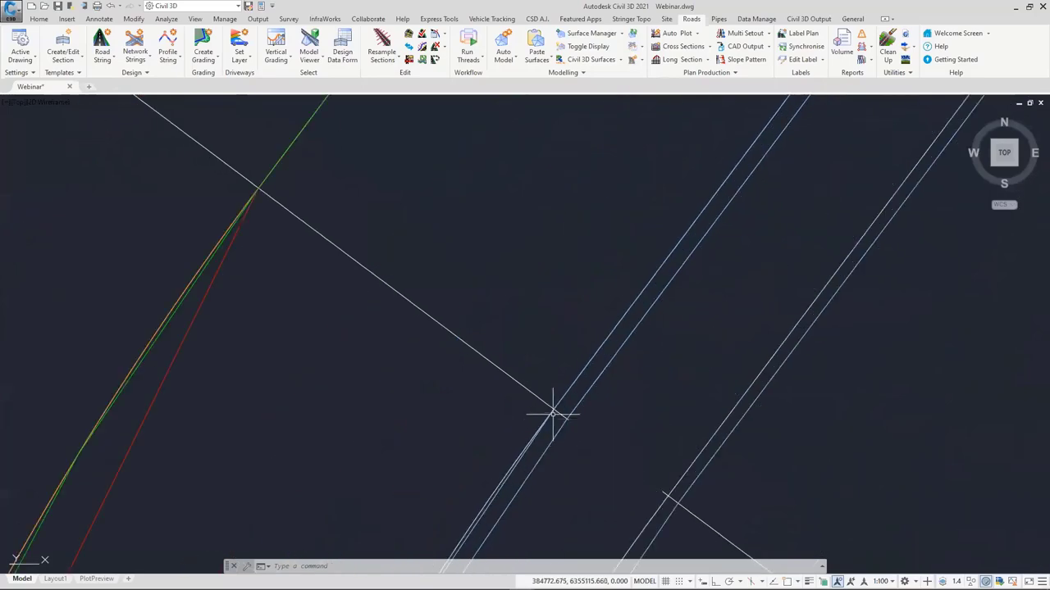
pyautogui.scroll(2, 562, 417)
pyautogui.scroll(-4, 550, 382)
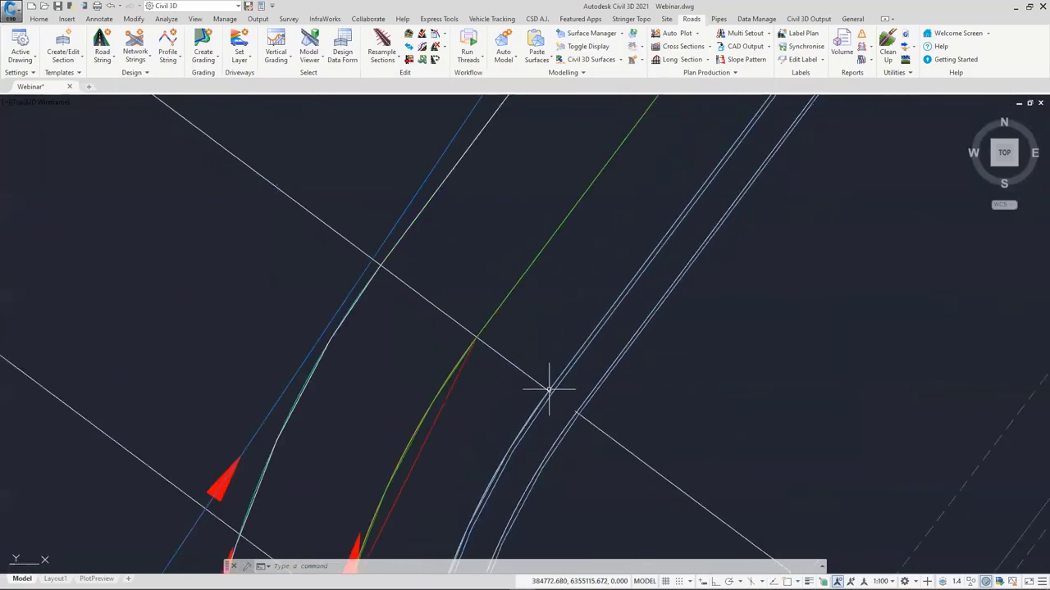
pyautogui.moveTo(513, 148); pyautogui.dragTo(484, 274, button='middle')
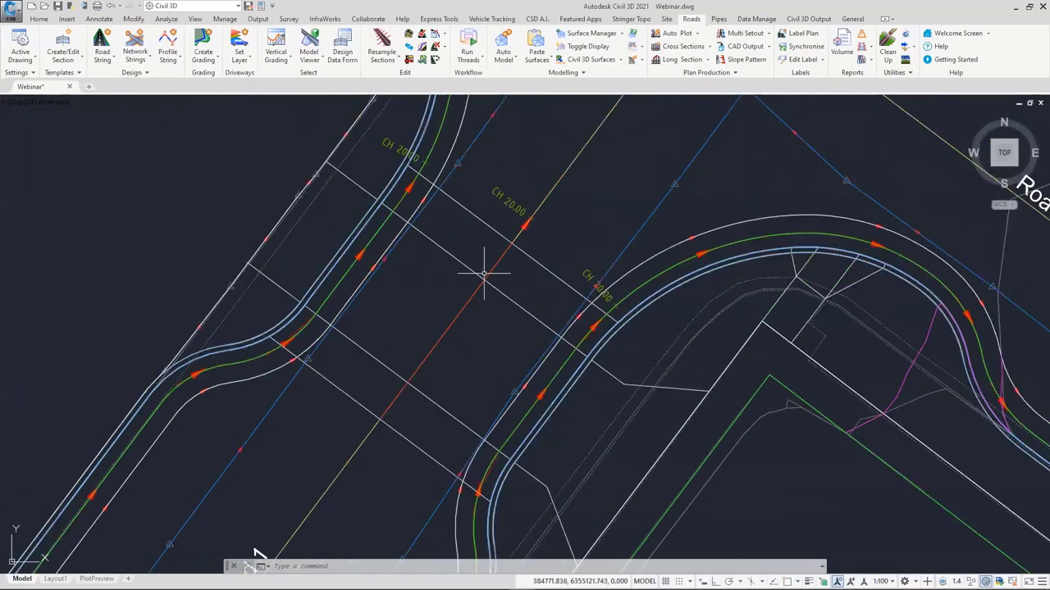
pyautogui.click(361, 407)
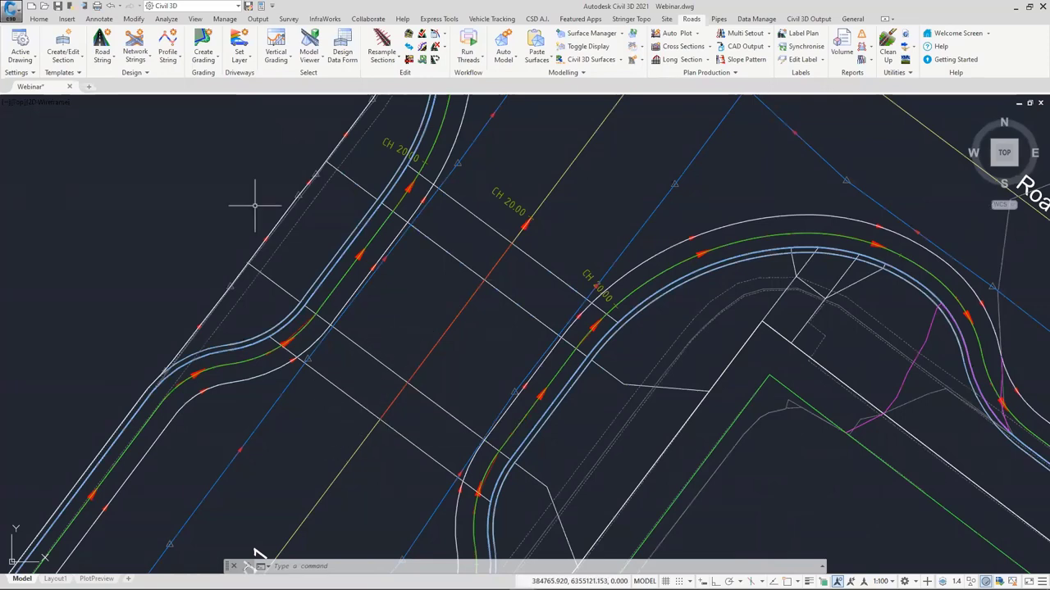
# Create a grading named Crossing Toe - South on the southernmost crossing line, with target surface PST-Combined kerbs and ns and spacings .1.
pyautogui.click(203, 41)
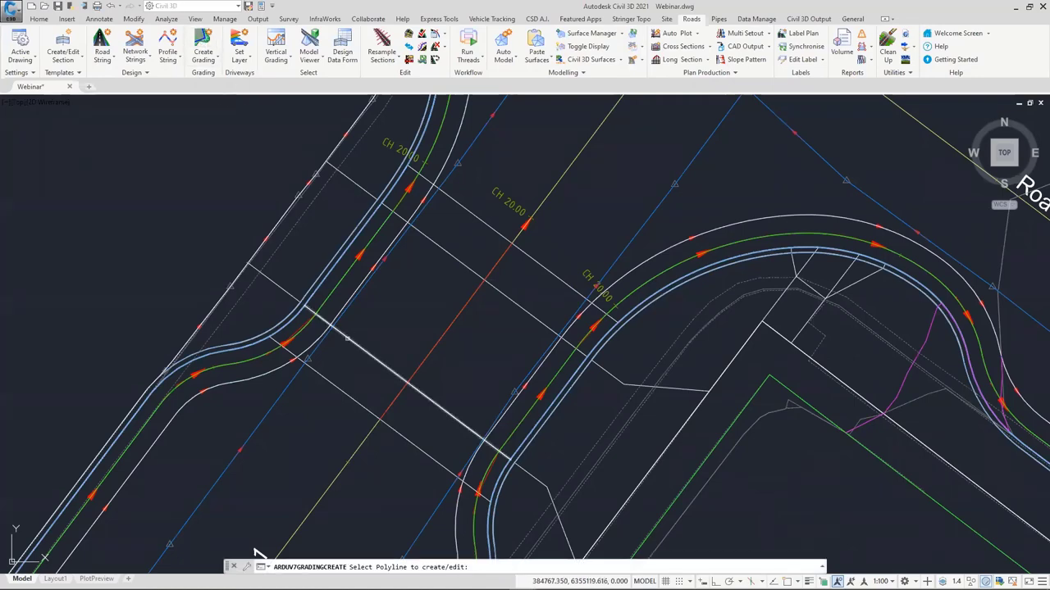
pyautogui.click(339, 375)
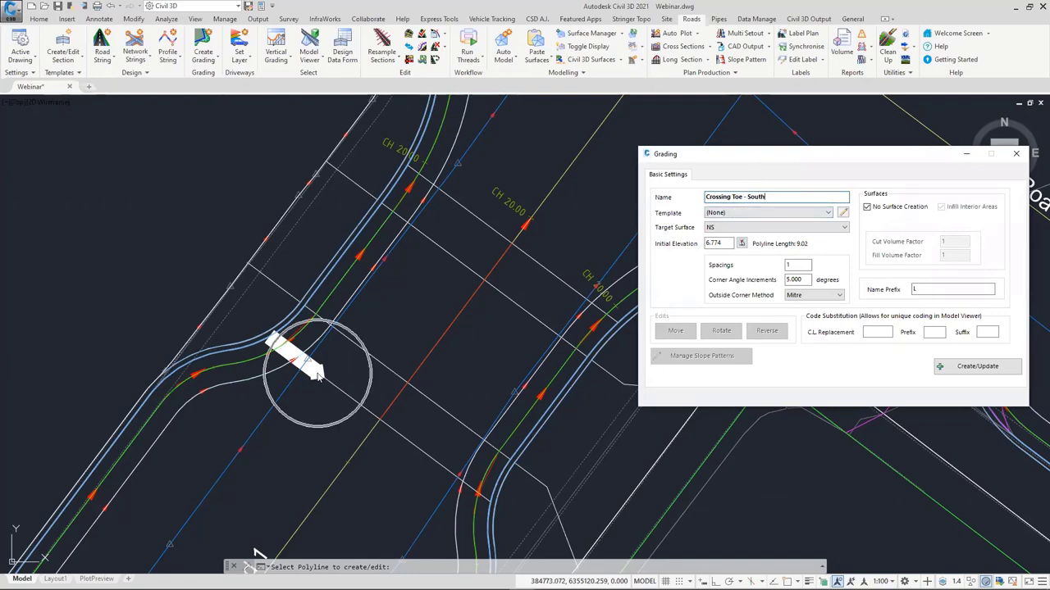
pyautogui.click(752, 233)
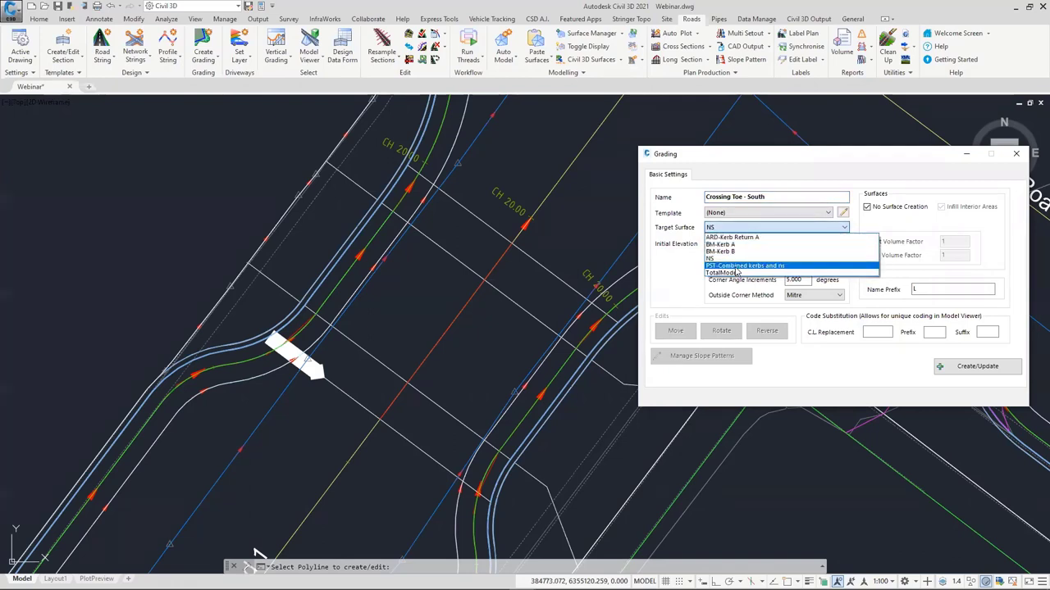
pyautogui.click(736, 266)
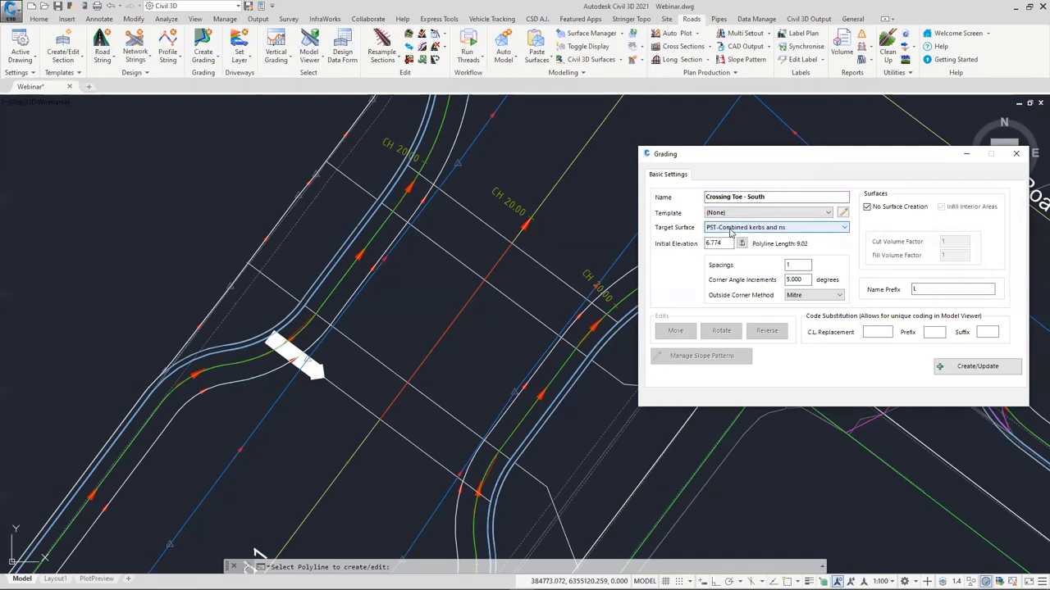
pyautogui.click(279, 346)
pyautogui.click(478, 493)
pyautogui.click(945, 369)
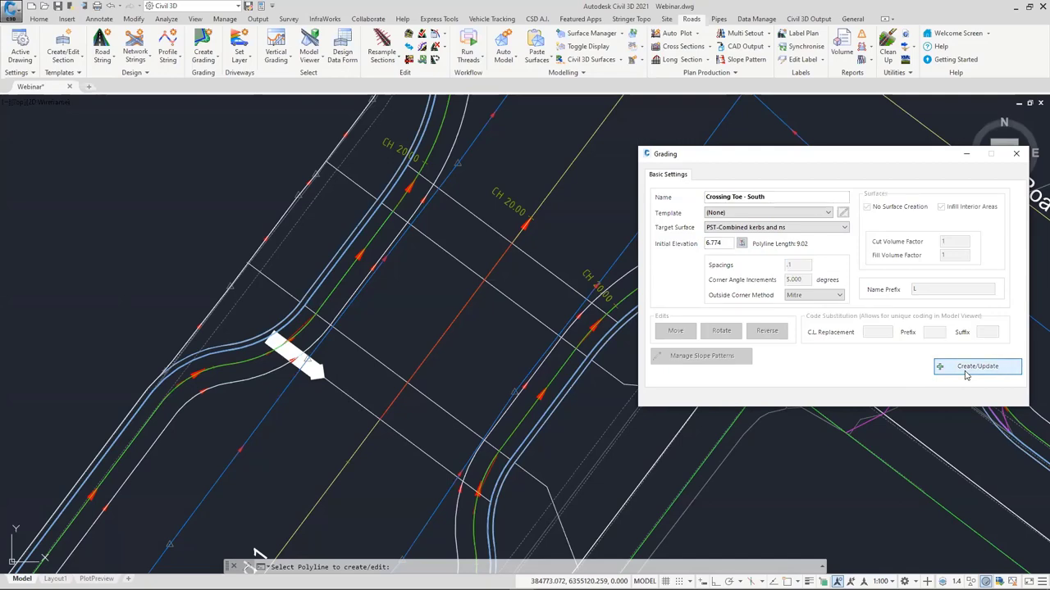
# Calculate an auto profile for Crossing Toe - South from reference surface PST-Combined kerbs and ns, and close its editor and grading settings.
pyautogui.click(693, 402)
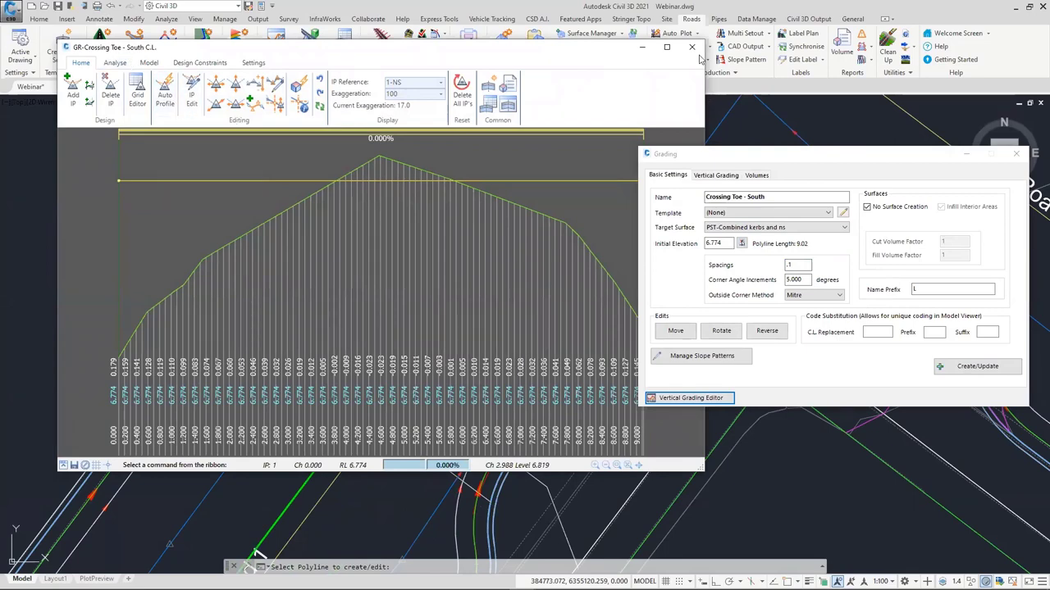
pyautogui.click(171, 100)
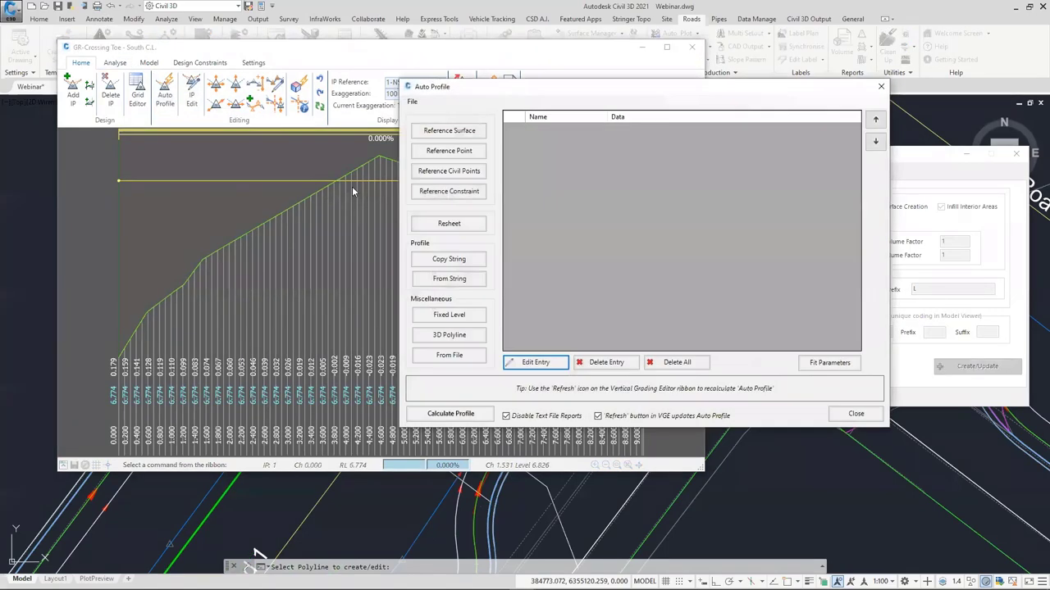
pyautogui.click(460, 131)
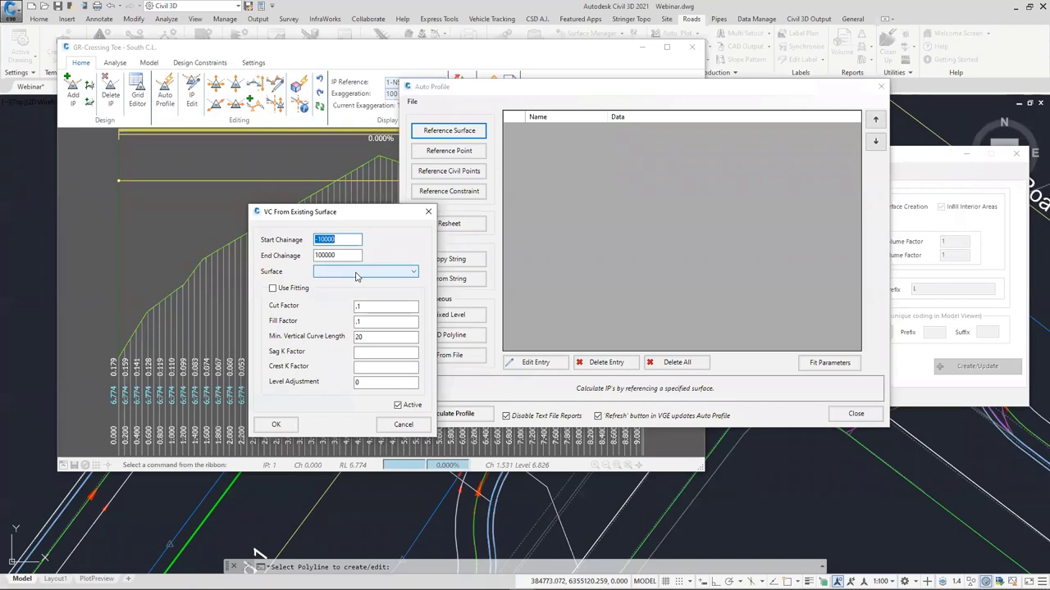
pyautogui.click(356, 277)
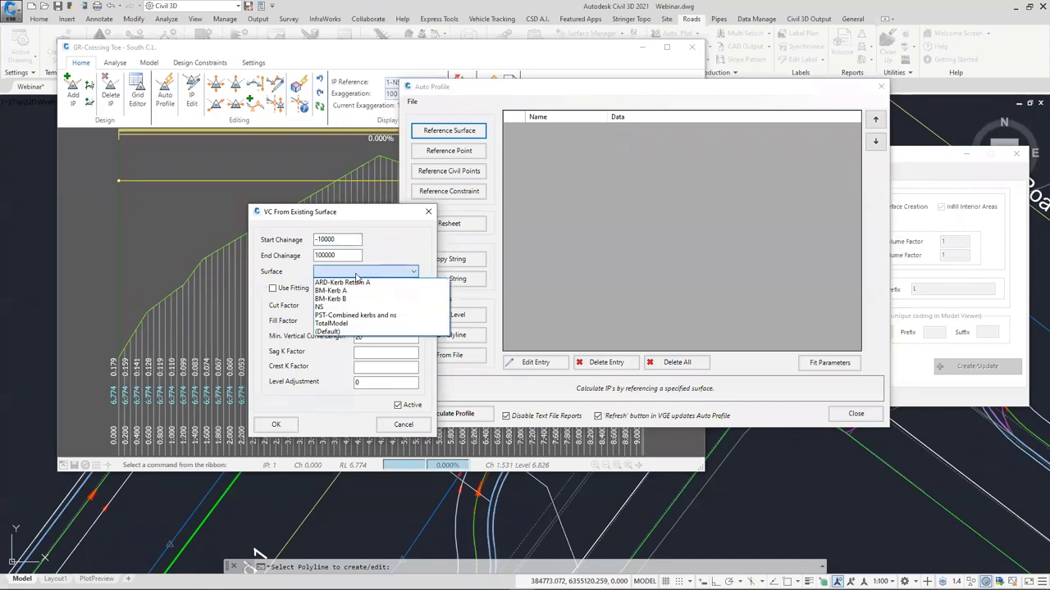
pyautogui.click(343, 317)
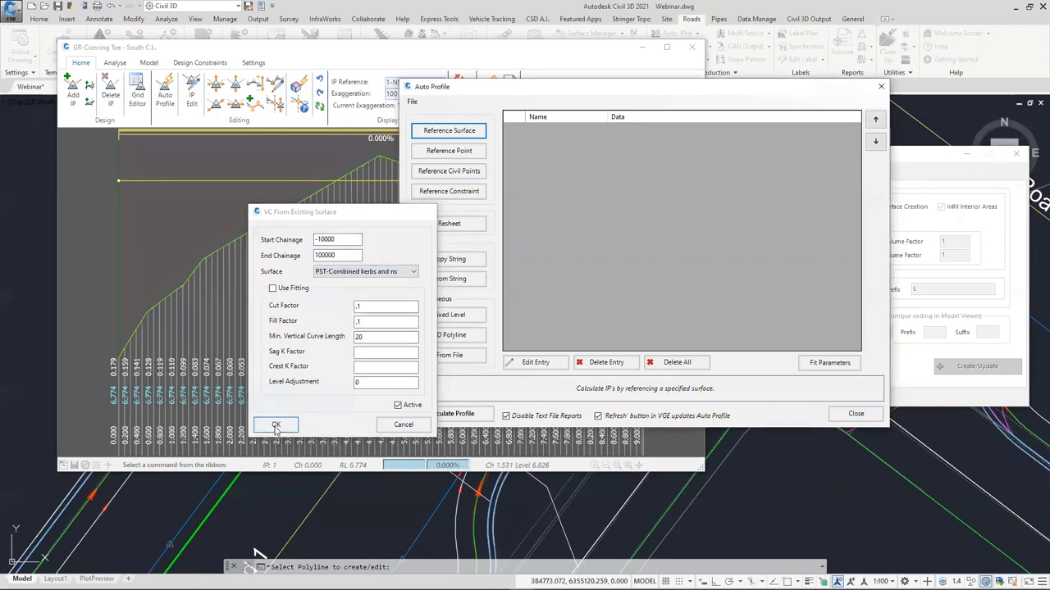
pyautogui.click(275, 425)
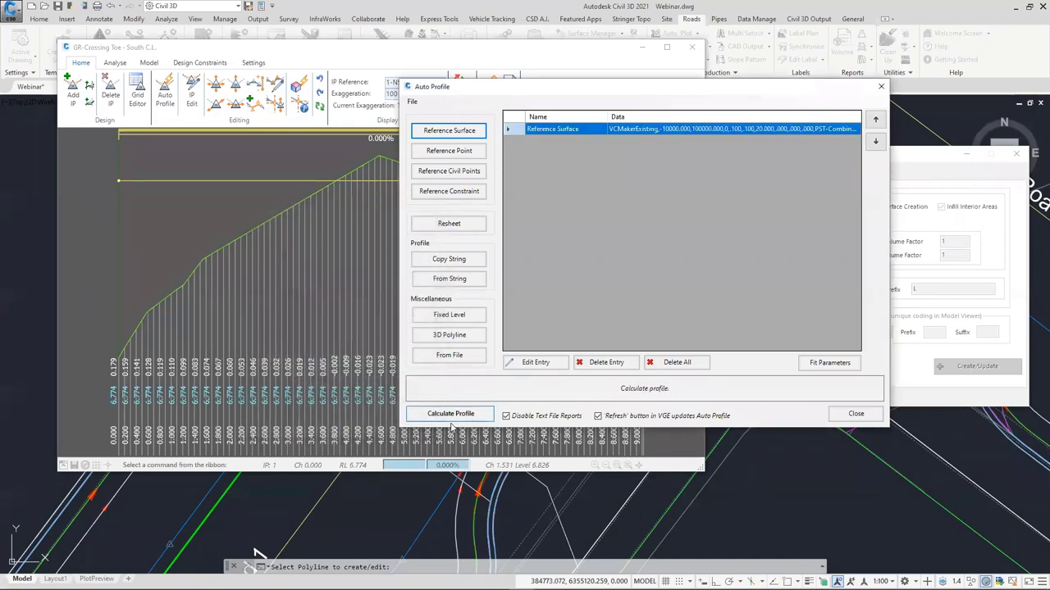
pyautogui.click(882, 88)
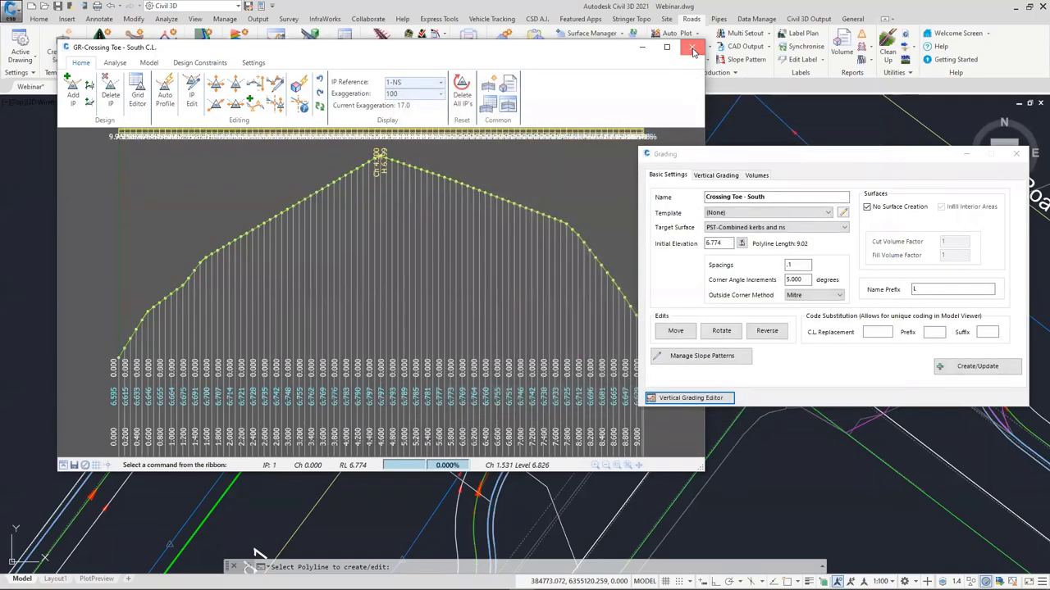
pyautogui.click(691, 47)
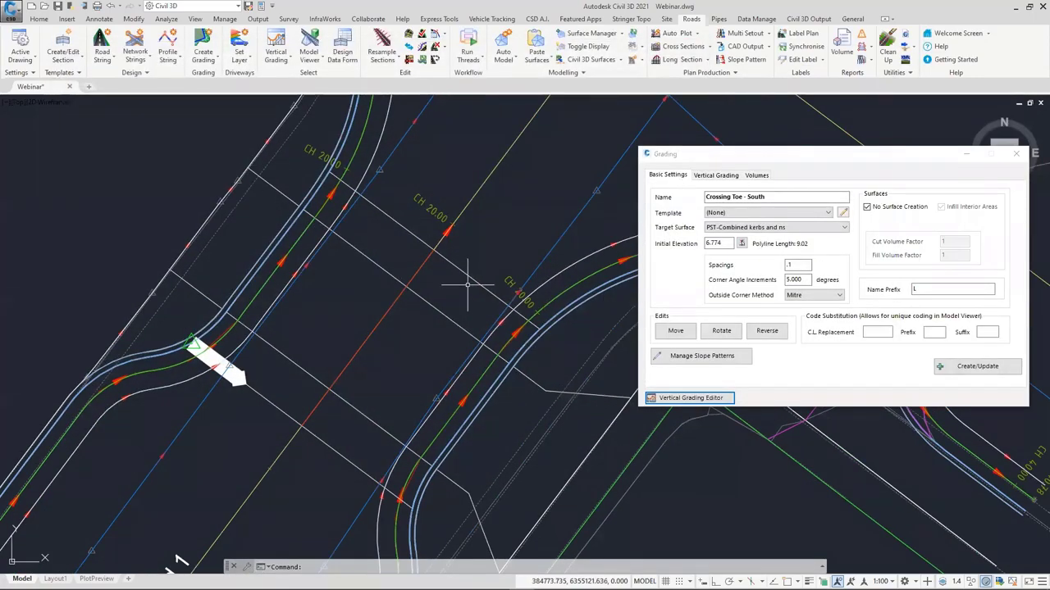
pyautogui.click(1017, 155)
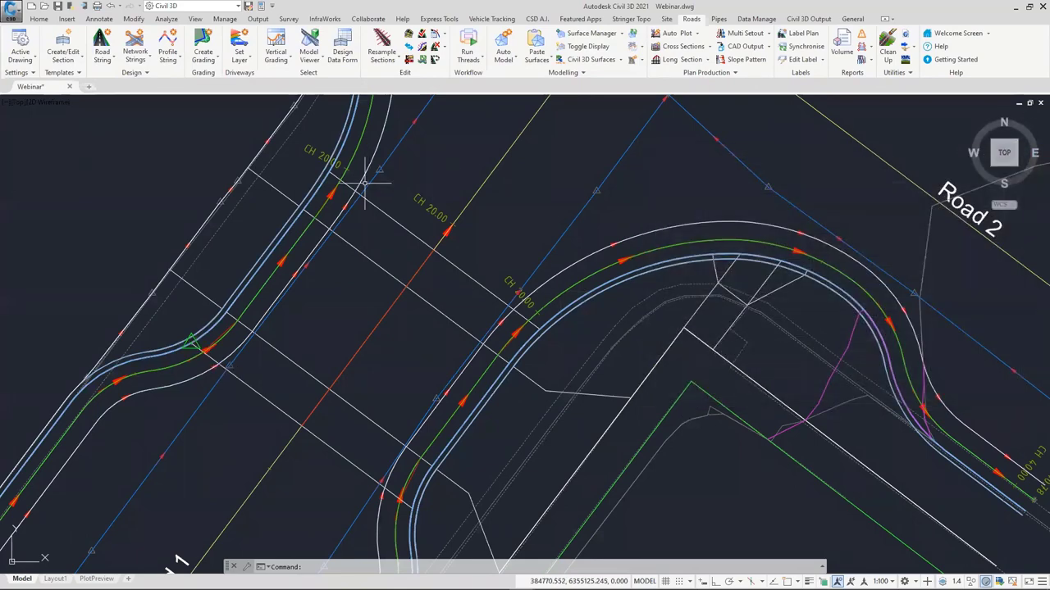
# Create a grading named Crossing Toe - North on the northernmost crossing line, targeting PST-Combined kerbs and ns.
pyautogui.click(178, 564)
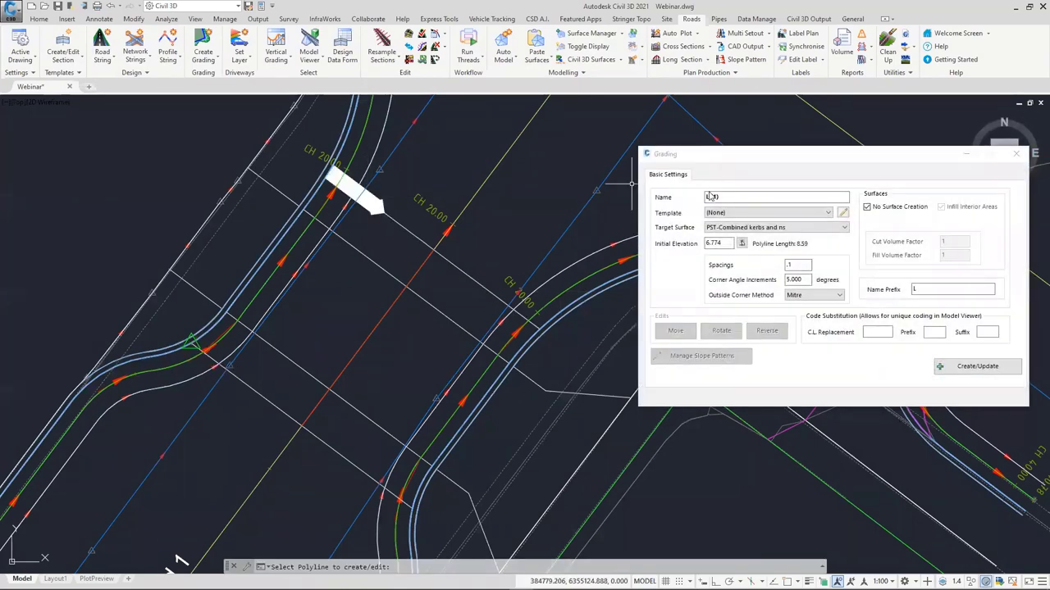
pyautogui.write('Corssin')
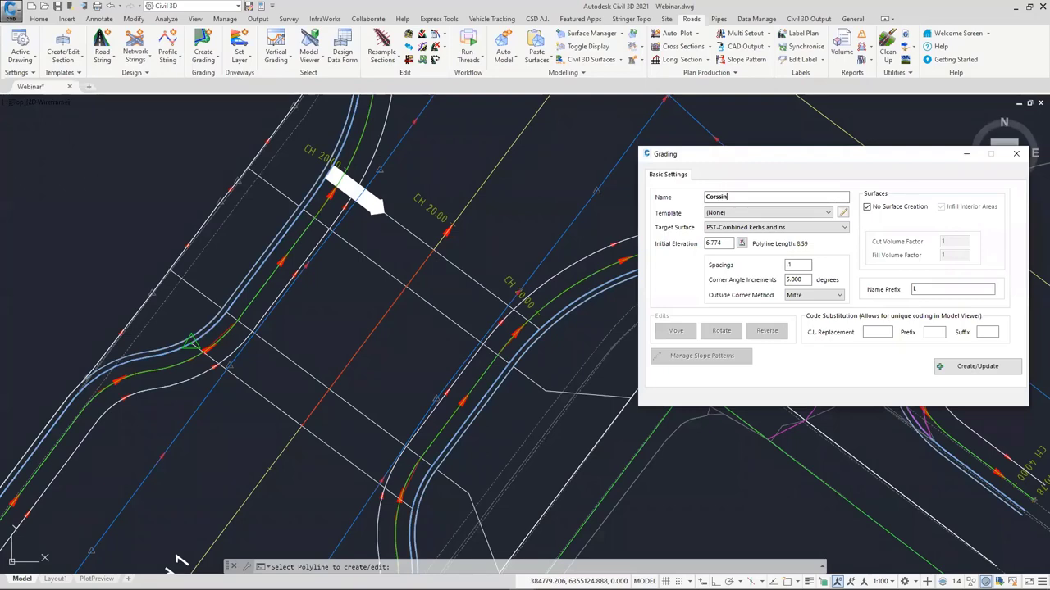
pyautogui.press('BackSpace')
pyautogui.press('BackSpace')
pyautogui.press('BackSpace')
pyautogui.write('rossing Tioe')
pyautogui.write(' NOrth')
pyautogui.click(951, 368)
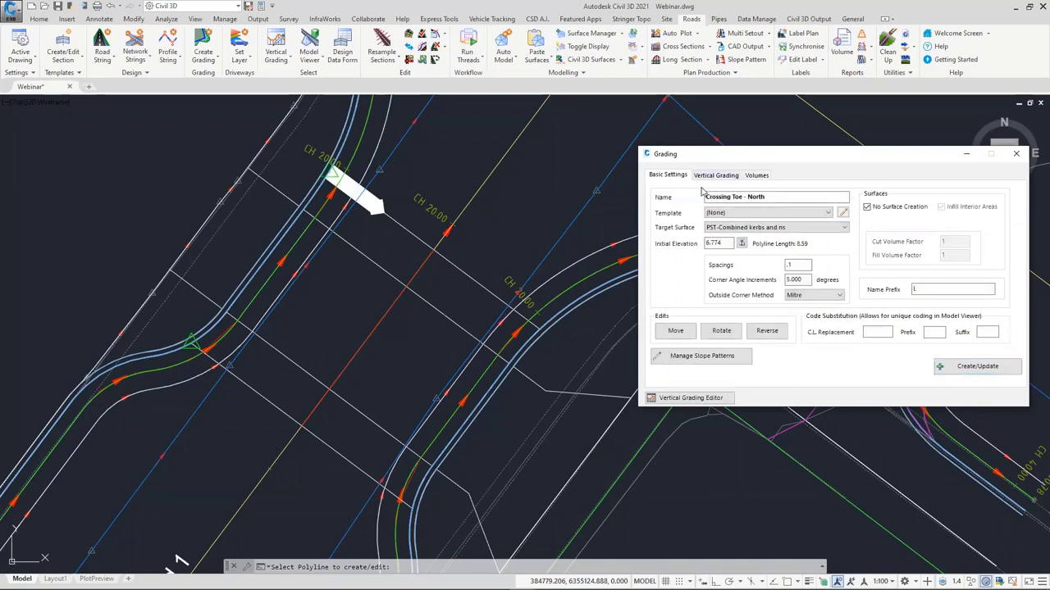
# Generate Crossing Toe - North's vertical grading levels from the surface, check its profile in the Vertical Grading Editor, and close the grading.
pyautogui.click(713, 179)
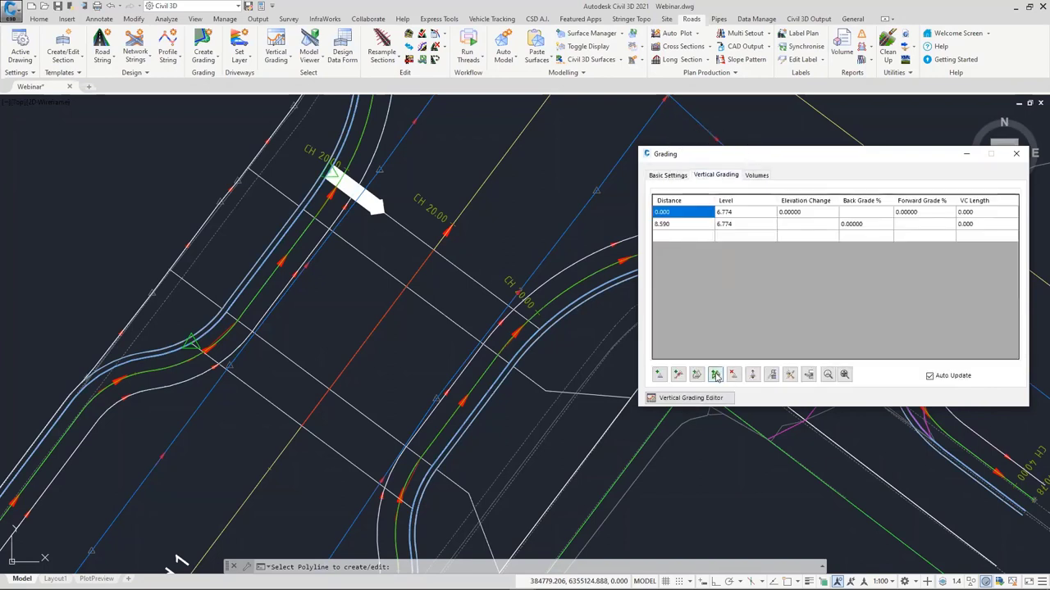
pyautogui.click(715, 373)
pyautogui.click(870, 304)
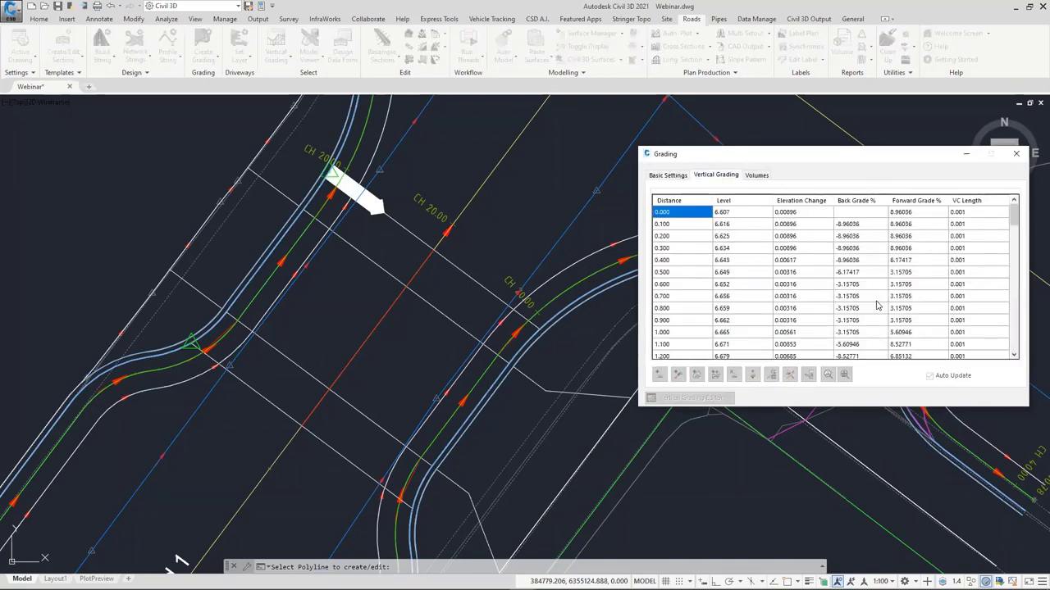
pyautogui.click(667, 174)
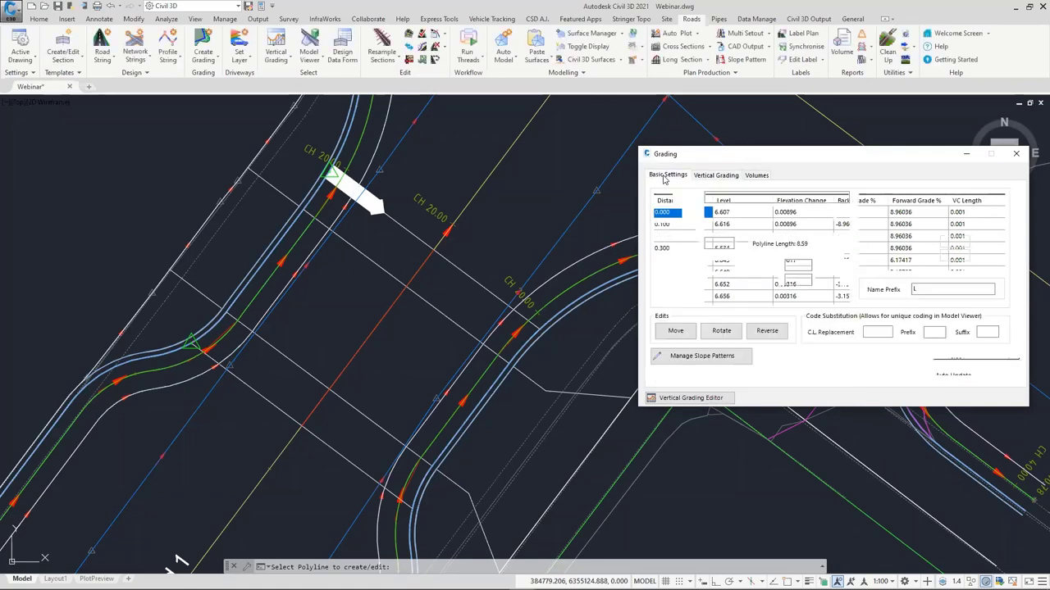
pyautogui.click(710, 399)
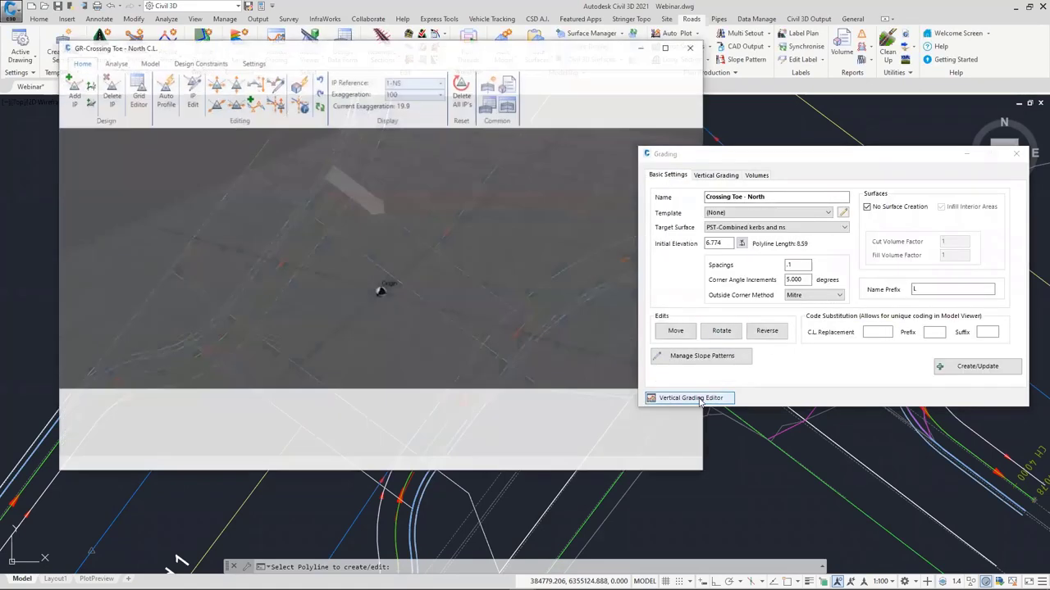
pyautogui.click(691, 50)
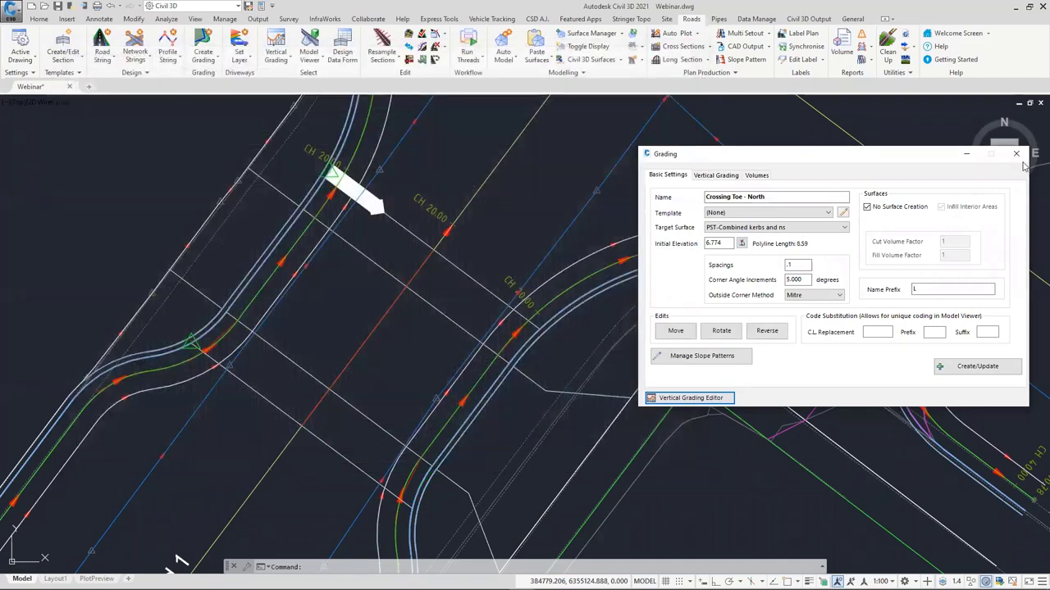
pyautogui.press('Escape')
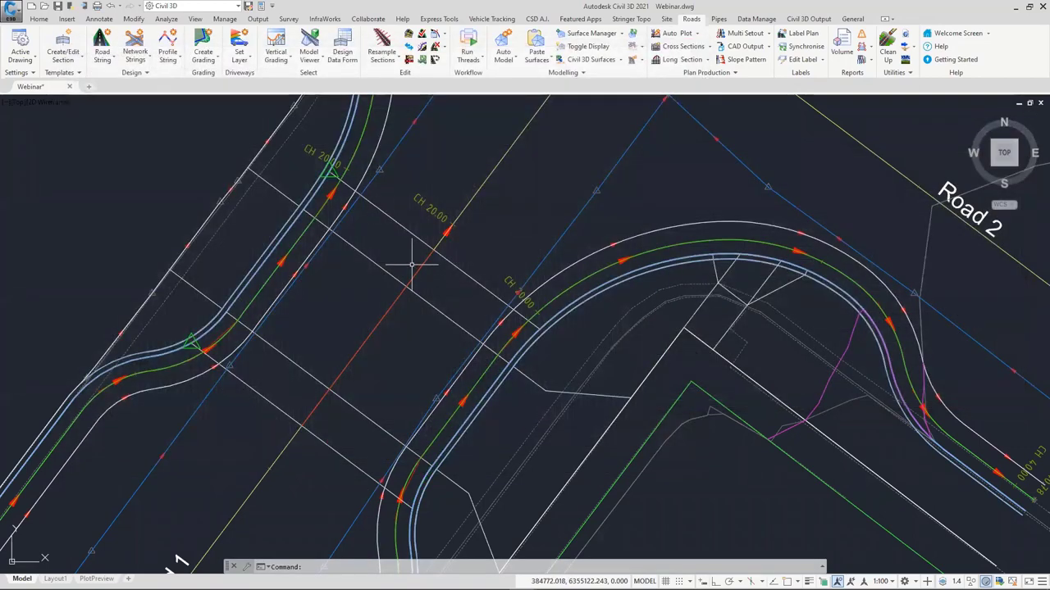
# Create a grading named Crossing - Top South on the southern inner crossing line, targeting PST-Combined kerbs and ns with spacings .1.
pyautogui.click(203, 45)
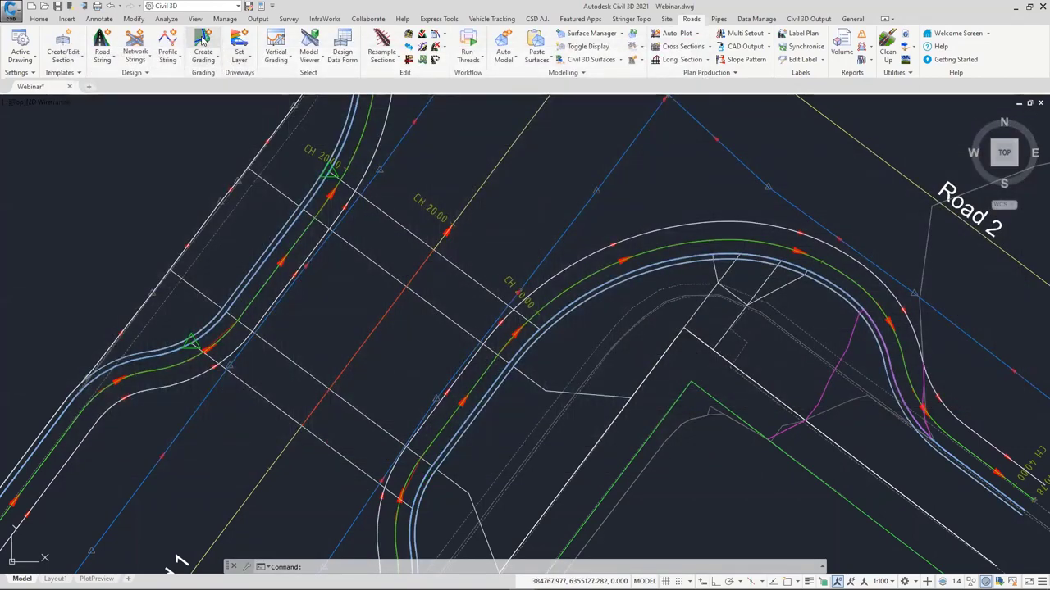
pyautogui.click(281, 353)
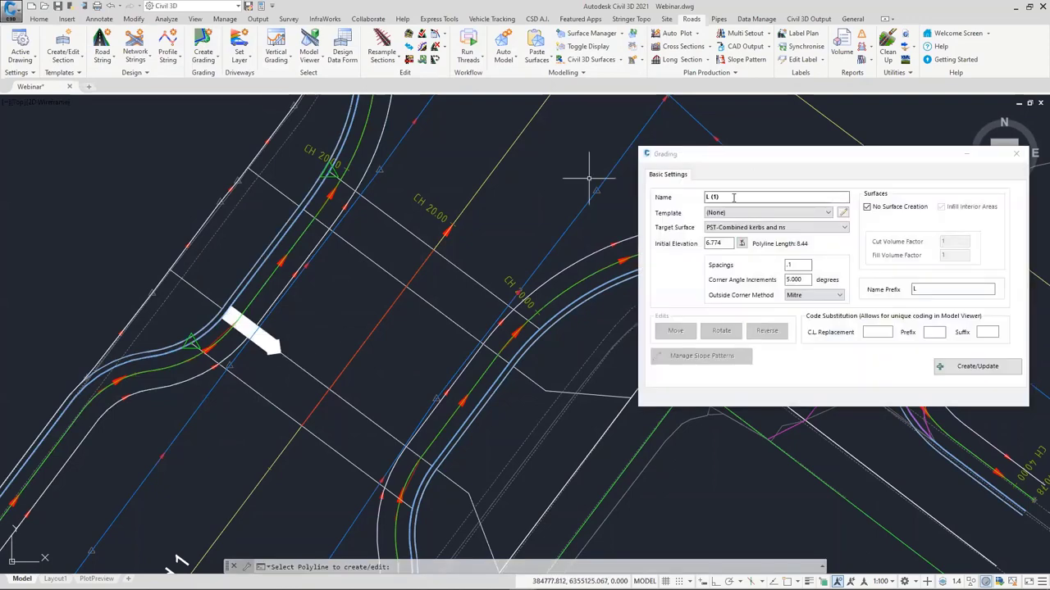
pyautogui.write('Crossin')
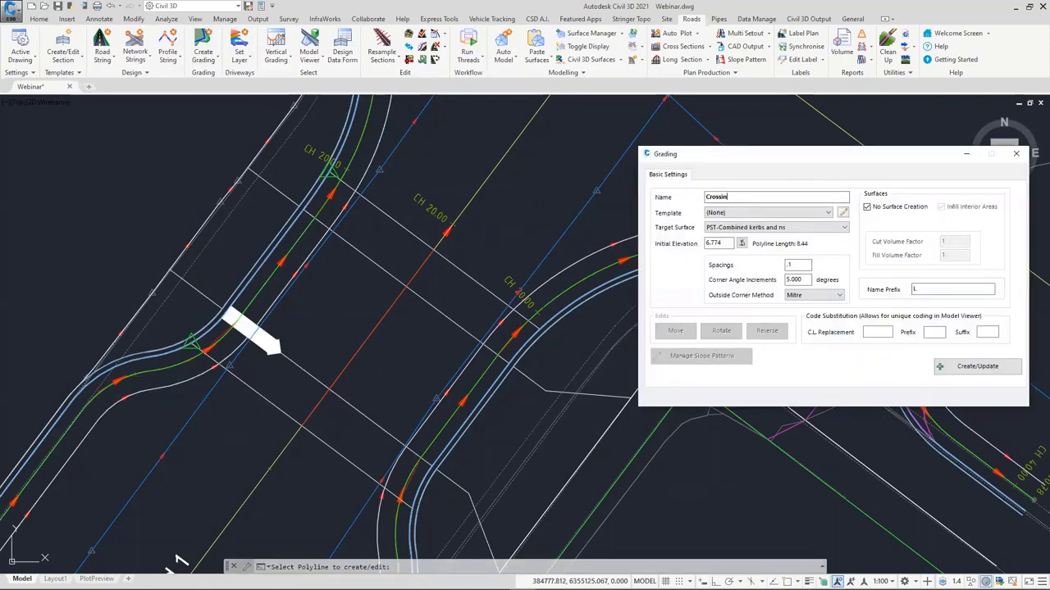
pyautogui.write('g - Top Nor')
pyautogui.press('BackSpace')
pyautogui.doubleClick(792, 265)
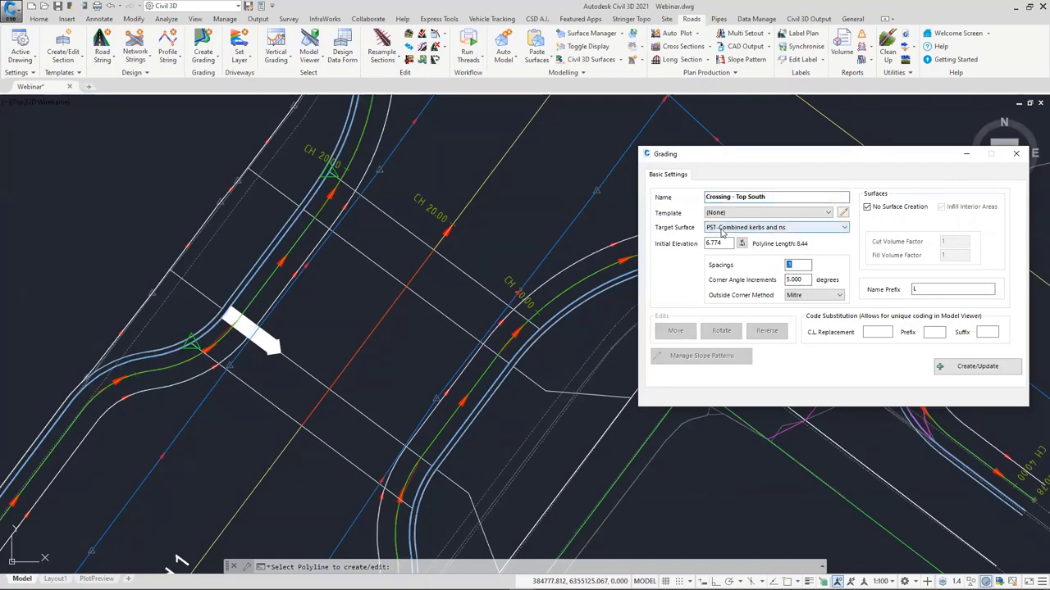
pyautogui.click(976, 367)
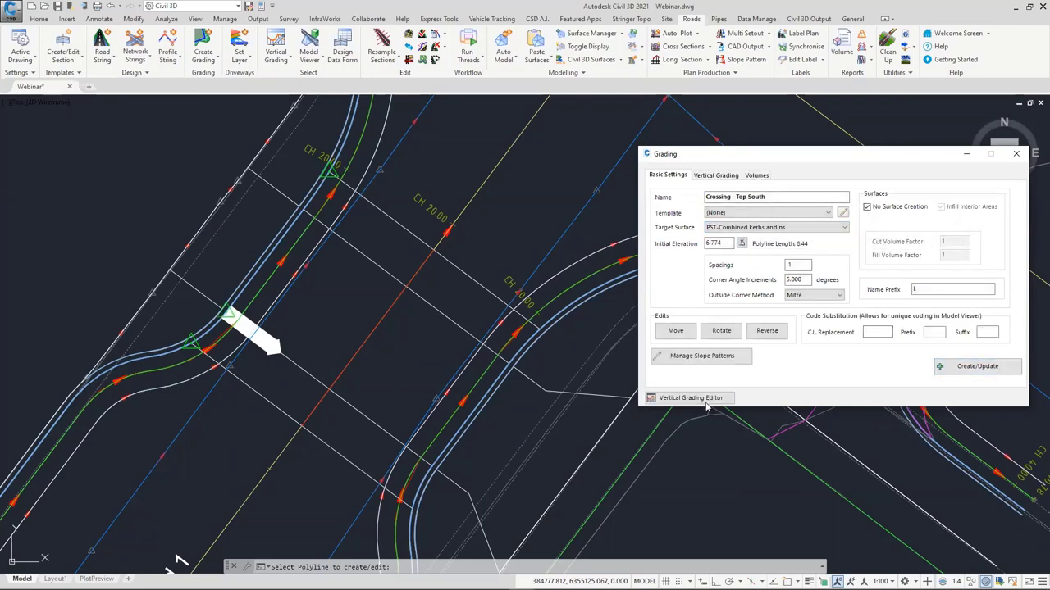
# Open Crossing - Top South in the Vertical Grading Editor and examine the surface levels at both ends of its profile.
pyautogui.click(704, 401)
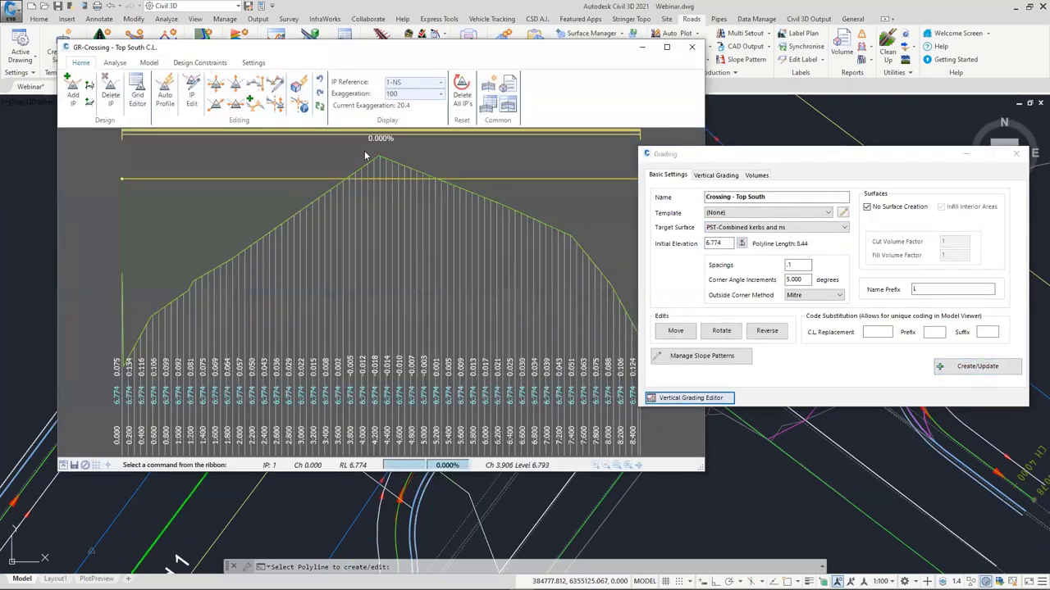
pyautogui.moveTo(402, 42)
pyautogui.mouseDown()
pyautogui.moveTo(410, 52)
pyautogui.moveTo(392, 51)
pyautogui.mouseUp()
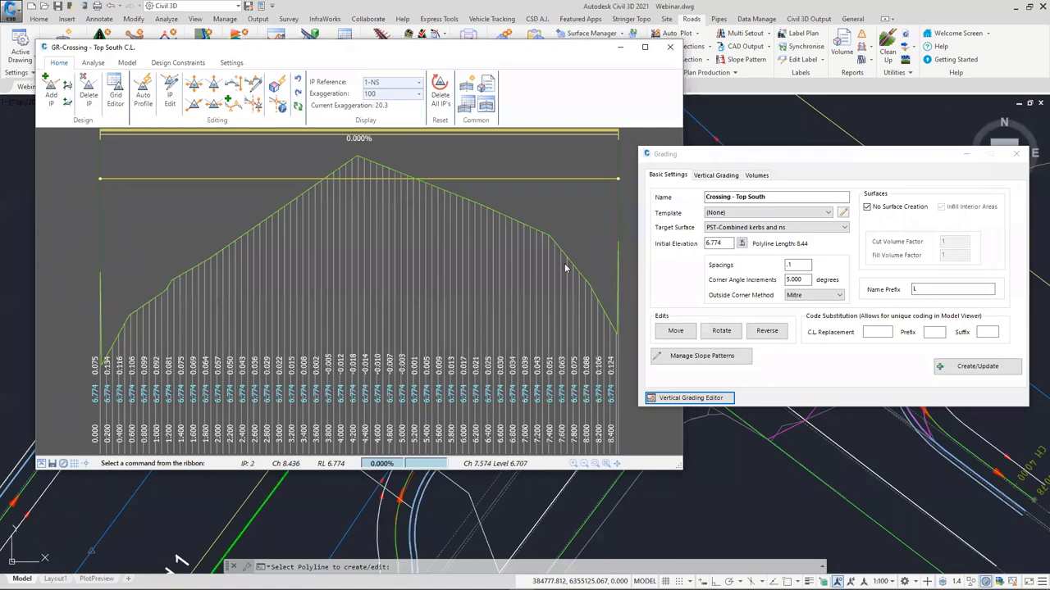
pyautogui.click(617, 243)
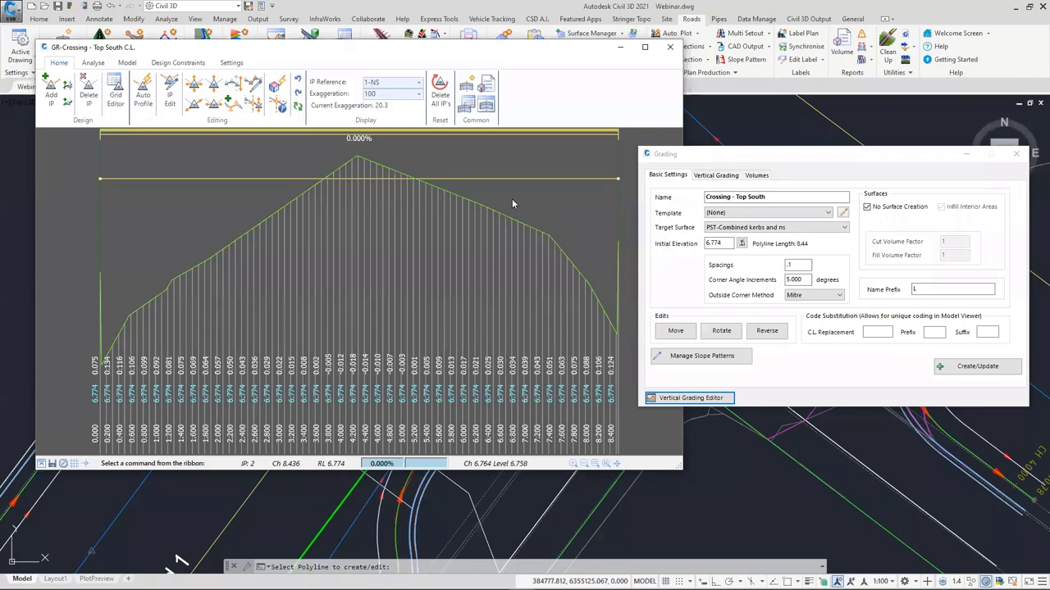
# Add an Auto Profile reference surface entry on PST-Combined kerbs and ns with end chainage .01, and calculate the profile.
pyautogui.click(143, 92)
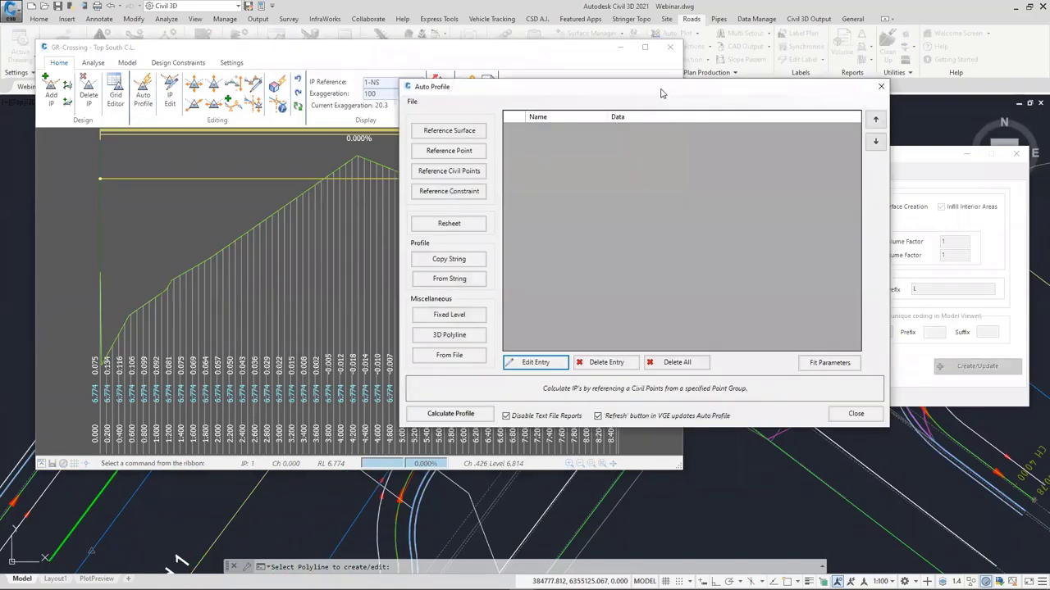
pyautogui.moveTo(654, 87); pyautogui.dragTo(478, 196)
pyautogui.click(273, 238)
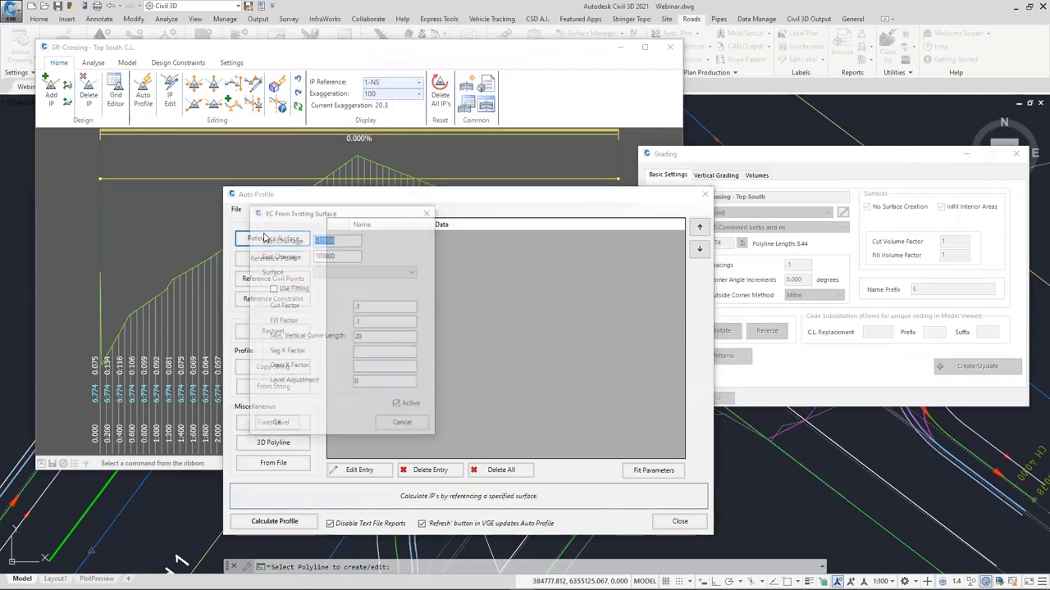
pyautogui.doubleClick(322, 255)
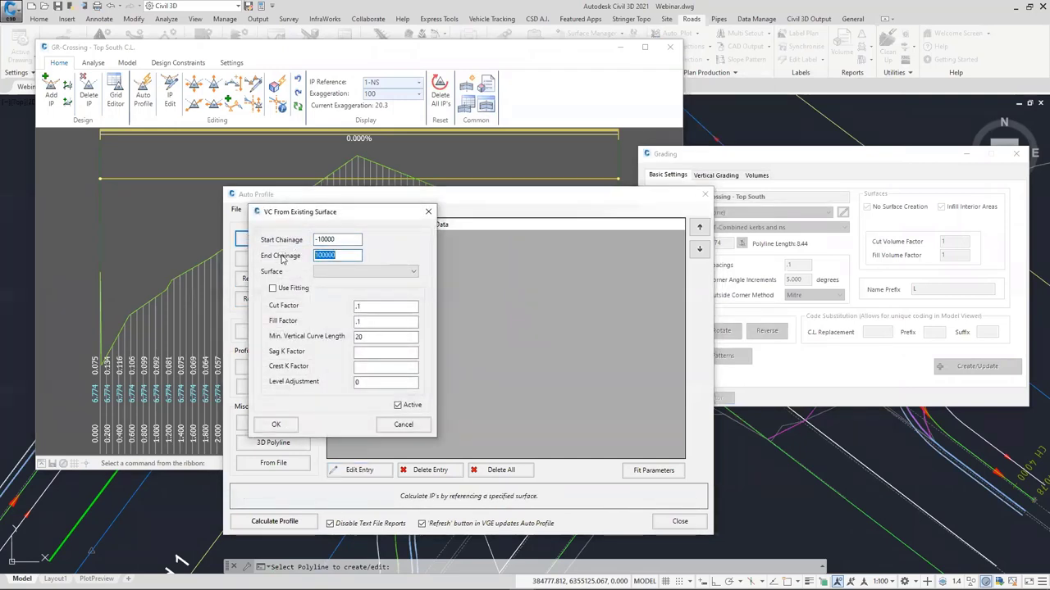
pyautogui.press('BackSpace')
pyautogui.write('.01')
pyautogui.click(345, 271)
pyautogui.click(341, 316)
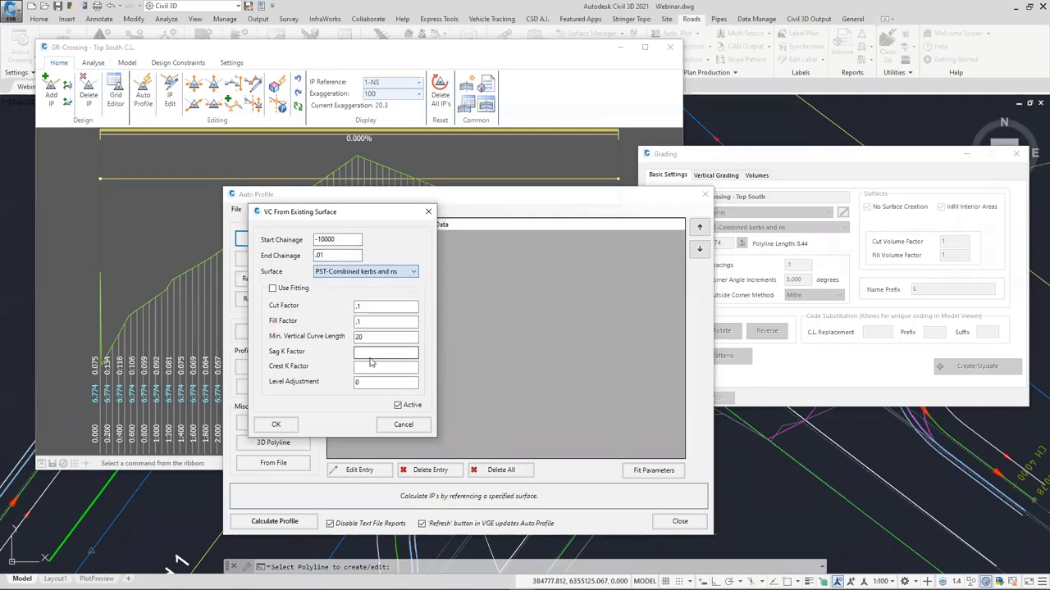
pyautogui.click(274, 425)
pyautogui.click(276, 521)
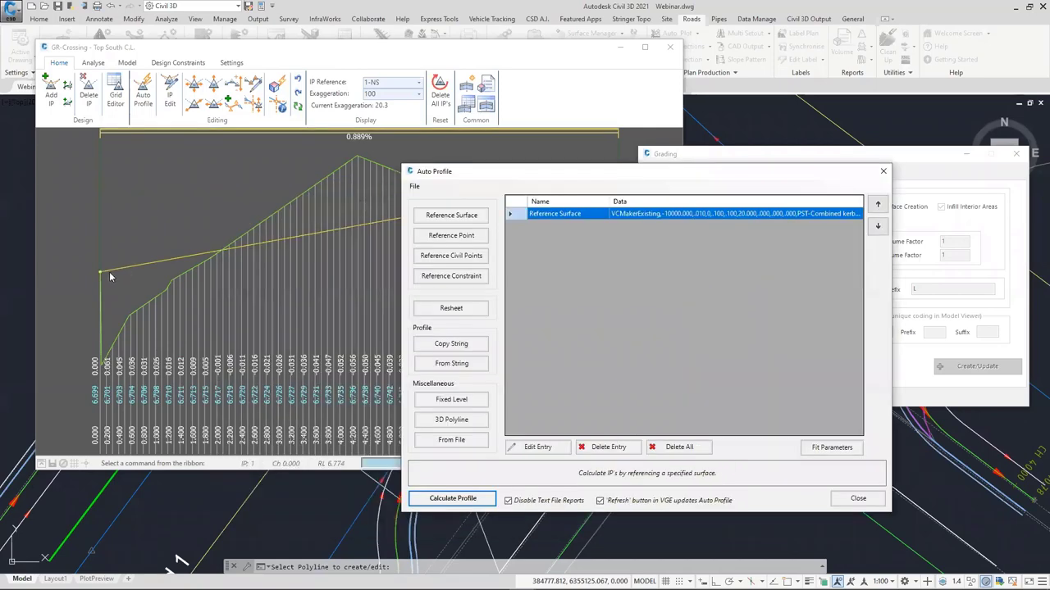
pyautogui.click(101, 274)
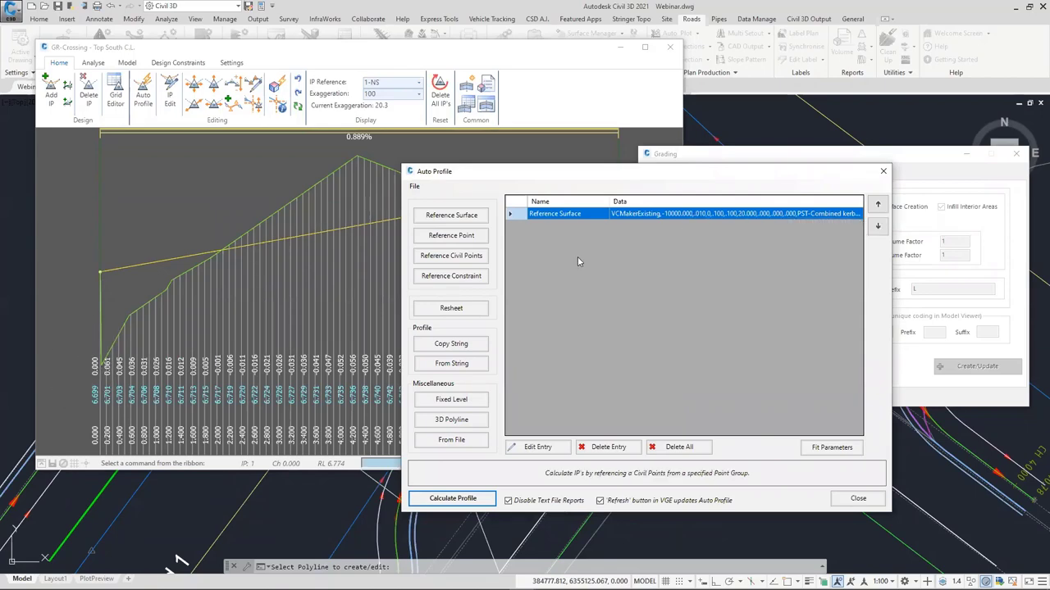
pyautogui.click(472, 218)
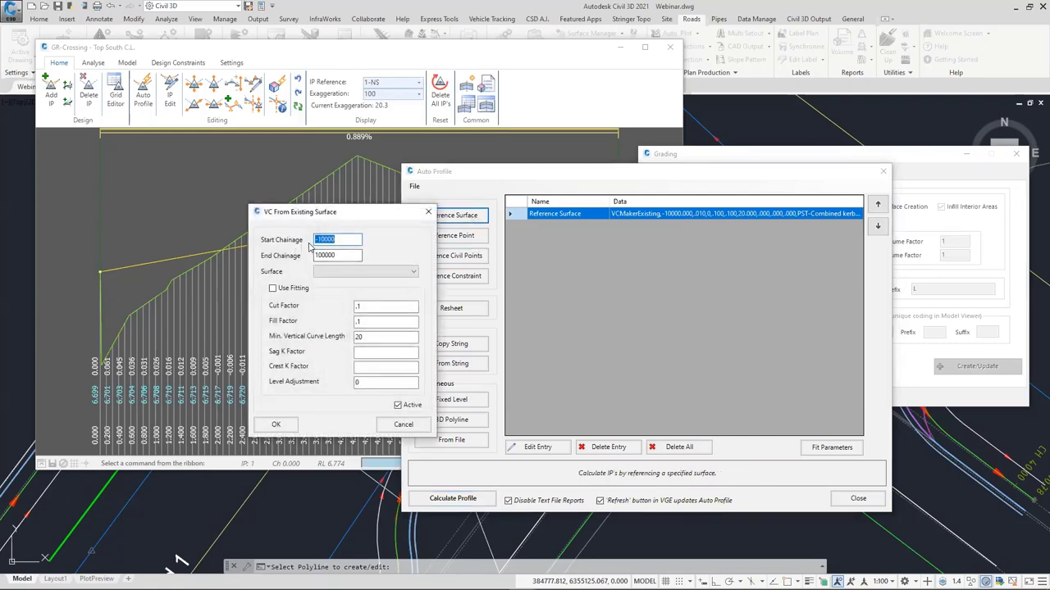
pyautogui.press('BackSpace')
pyautogui.press('Tab')
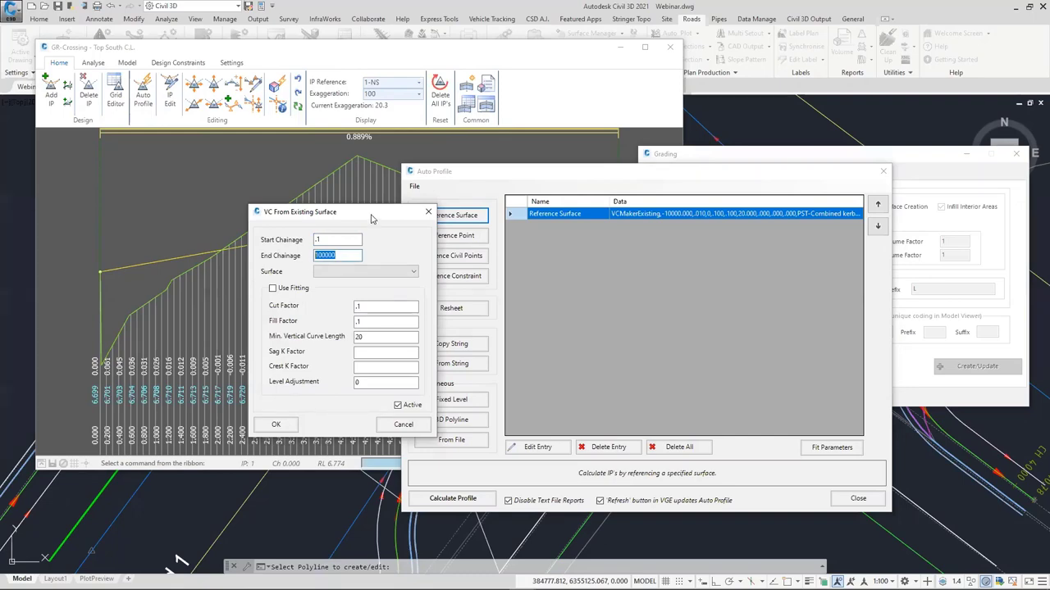
pyautogui.moveTo(371, 224); pyautogui.dragTo(192, 223)
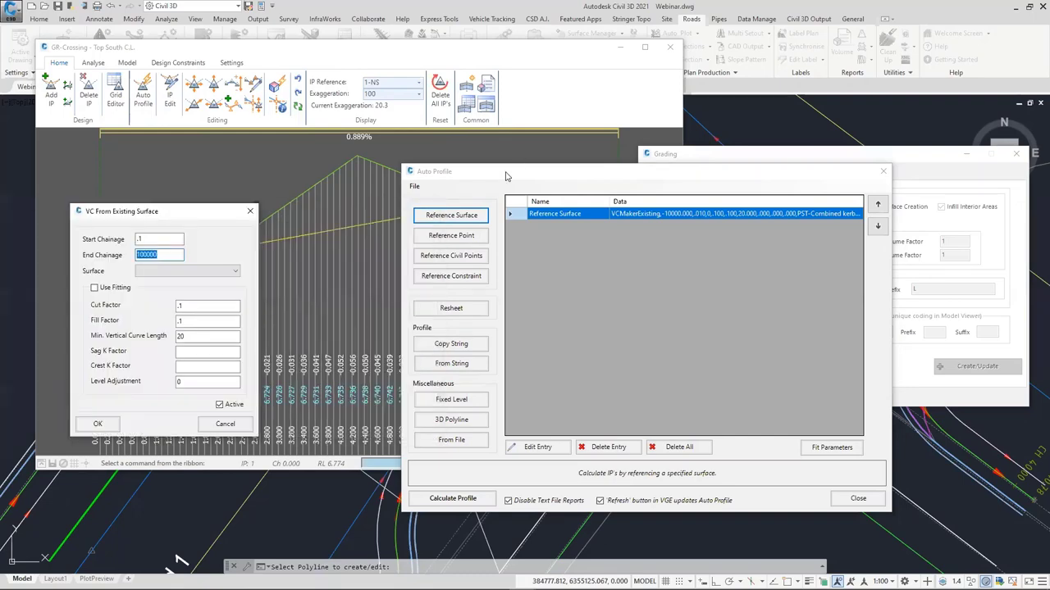
pyautogui.click(230, 424)
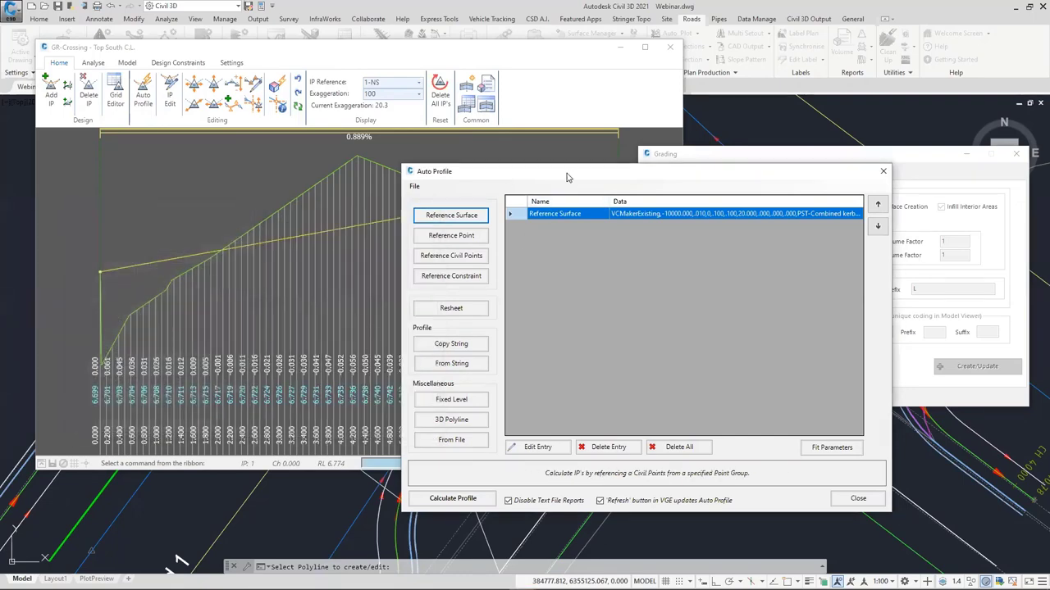
# Start a second reference surface entry from chainage 0.1 to 8.43 on surface PST-Combined kerbs and ns.
pyautogui.moveTo(566, 176); pyautogui.dragTo(257, 129)
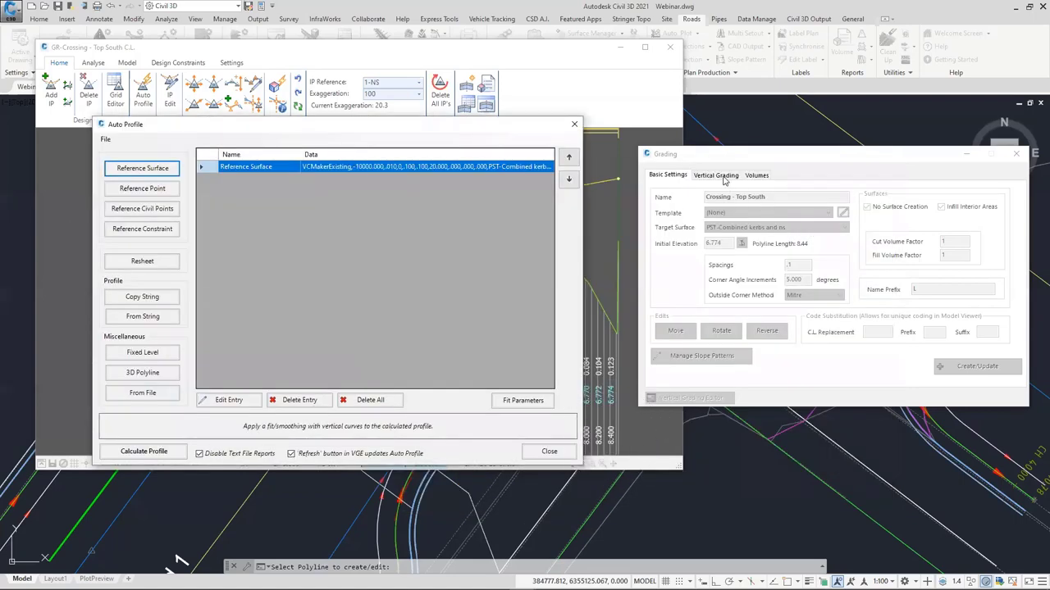
pyautogui.click(805, 250)
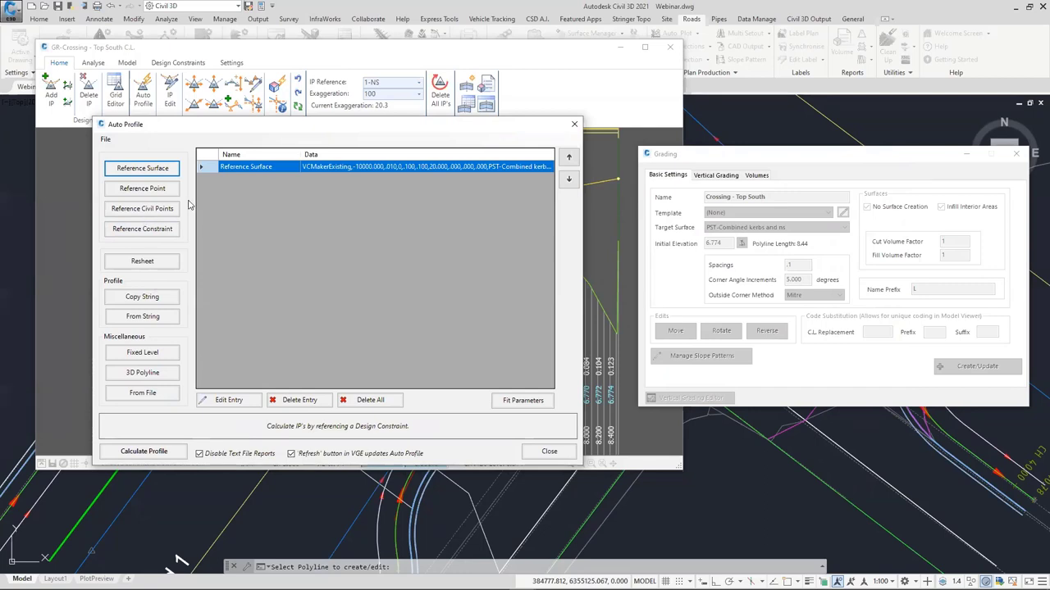
pyautogui.click(142, 168)
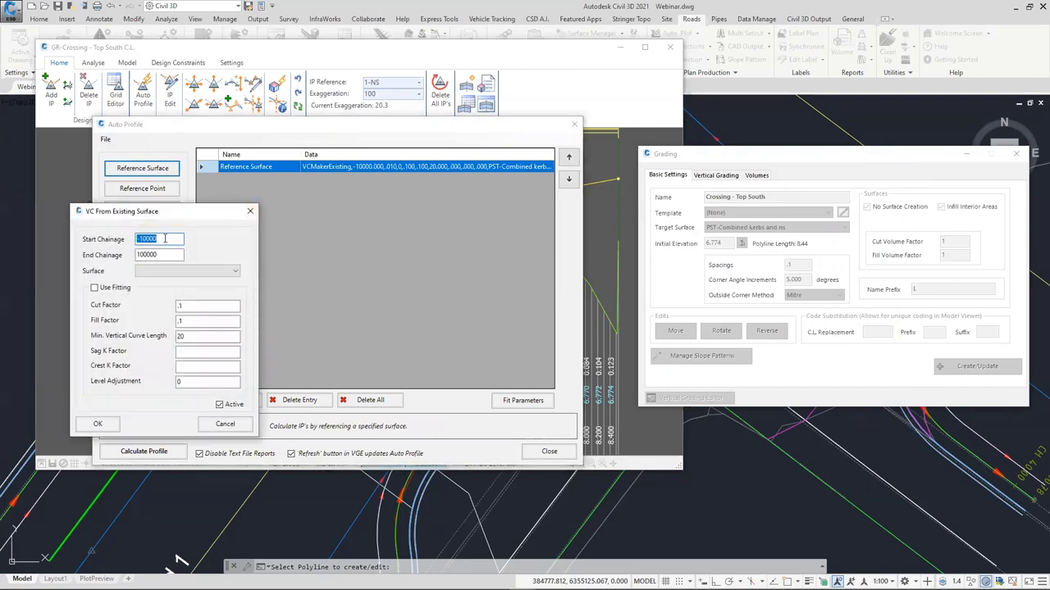
pyautogui.write('0.1')
pyautogui.press('Tab')
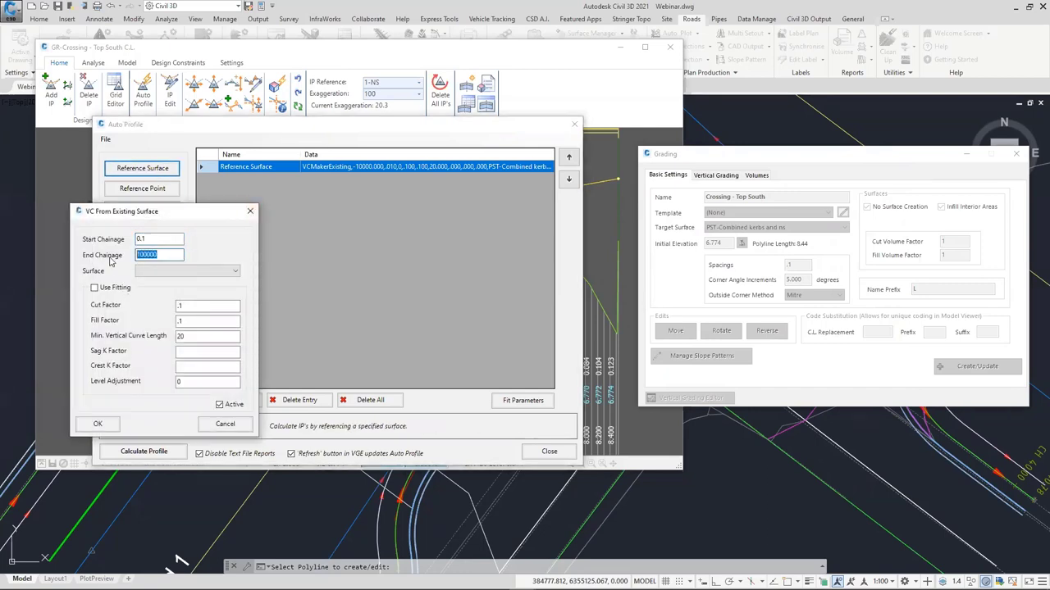
pyautogui.write('8.43')
pyautogui.click(141, 272)
pyautogui.click(150, 313)
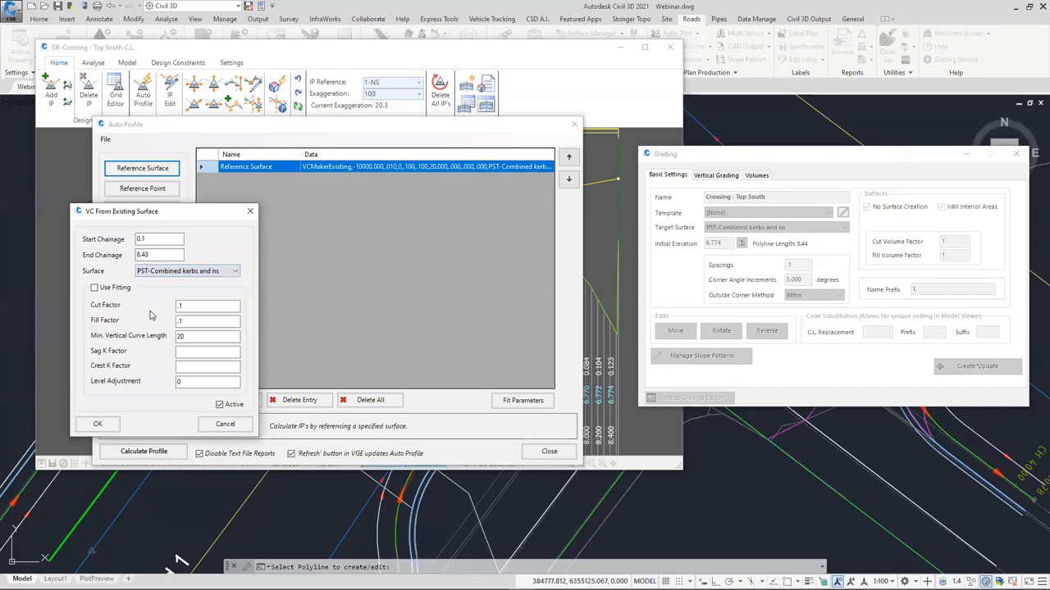
# Enable fitting with blank cut, fill and vertical curve length values, set the level adjustment to 0.075, and calculate the profile.
pyautogui.click(95, 288)
pyautogui.press('Tab')
pyautogui.click(212, 320)
pyautogui.press('BackSpace')
pyautogui.press('BackSpace')
pyautogui.click(180, 335)
pyautogui.press('BackSpace')
pyautogui.press('BackSpace')
pyautogui.click(184, 365)
pyautogui.press('Tab')
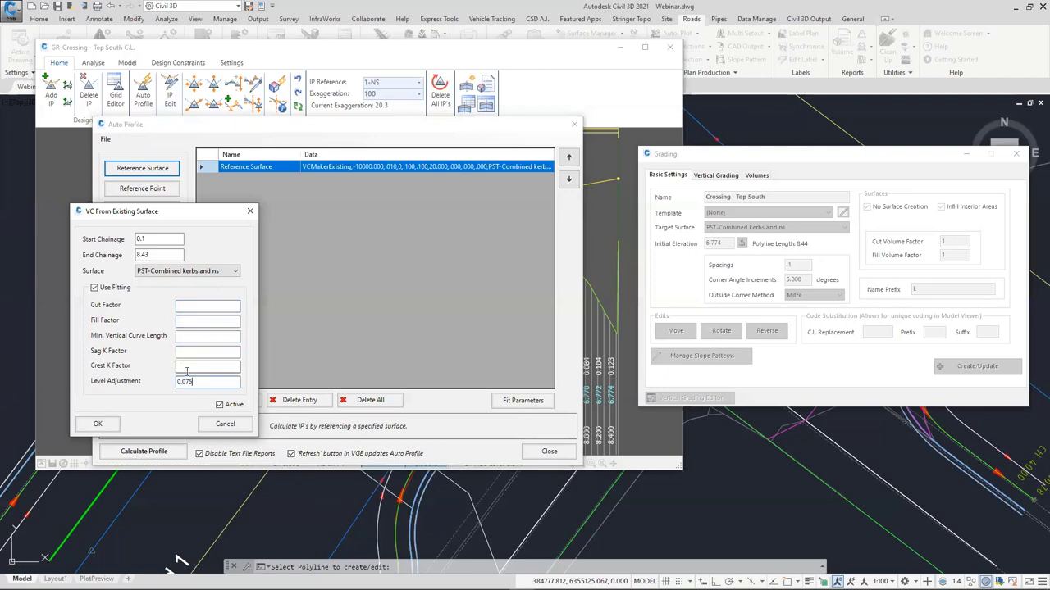
pyautogui.click(96, 424)
pyautogui.click(145, 453)
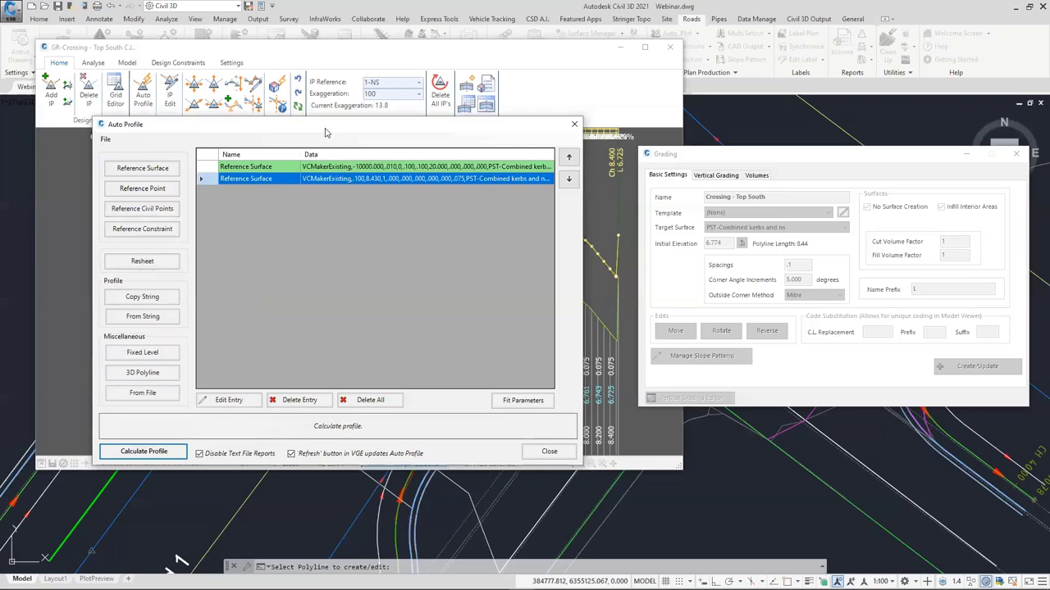
# Add a third reference surface entry on PST-Combined kerbs and ns with start chainage 8.431, and recalculate the profile.
pyautogui.moveTo(325, 133); pyautogui.dragTo(294, 127)
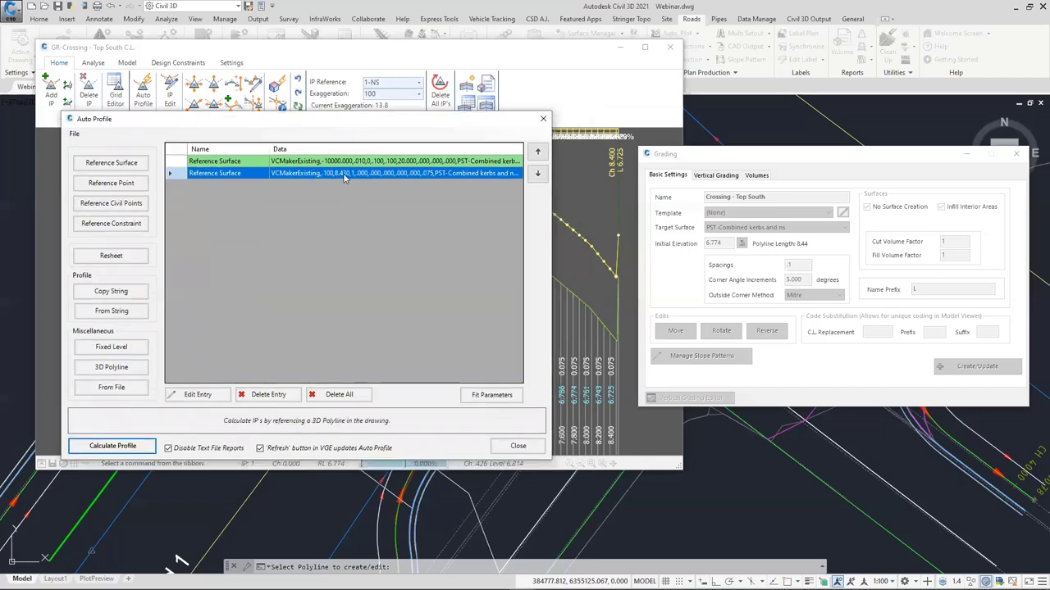
pyautogui.click(102, 163)
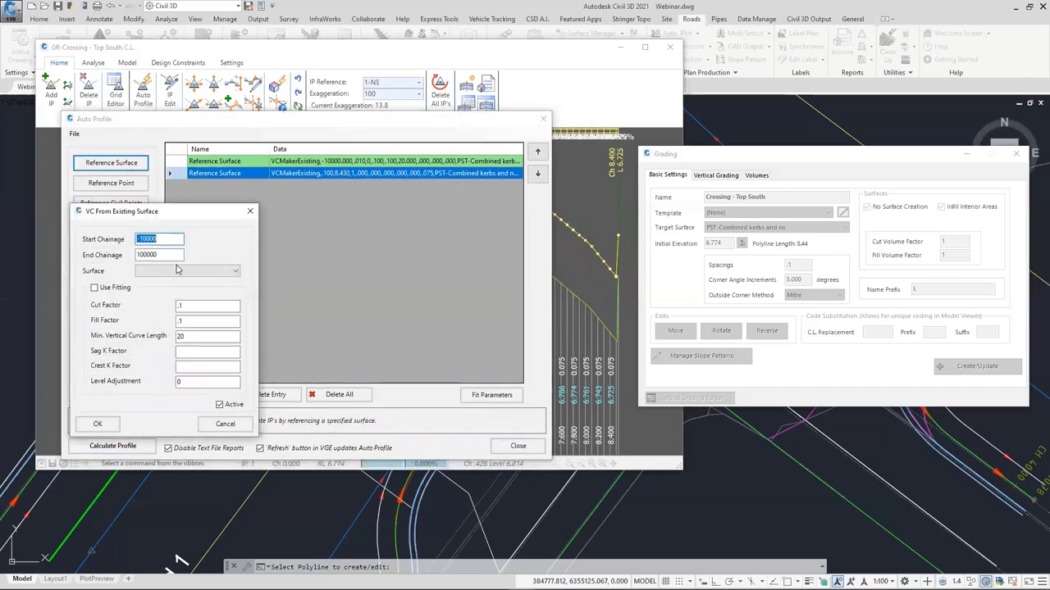
pyautogui.click(176, 270)
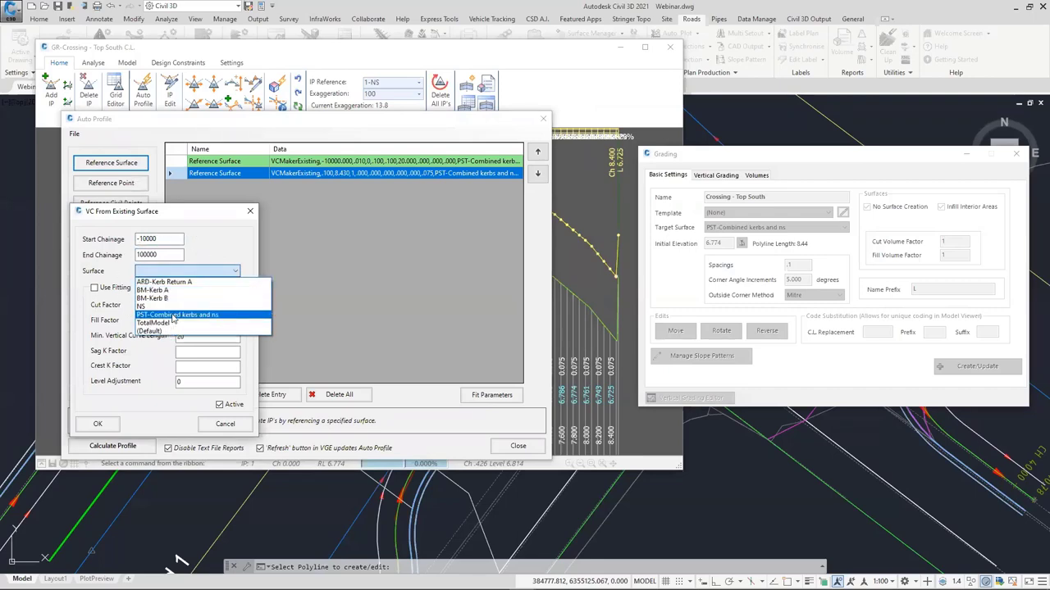
pyautogui.click(173, 316)
pyautogui.moveTo(182, 238); pyautogui.dragTo(111, 238)
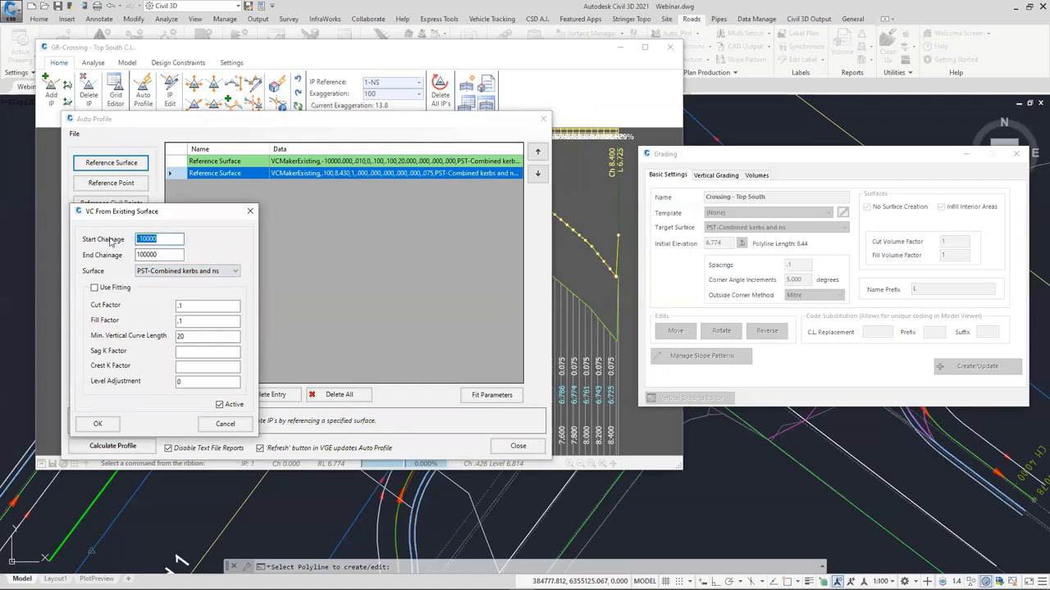
pyautogui.write('8.431')
pyautogui.click(98, 425)
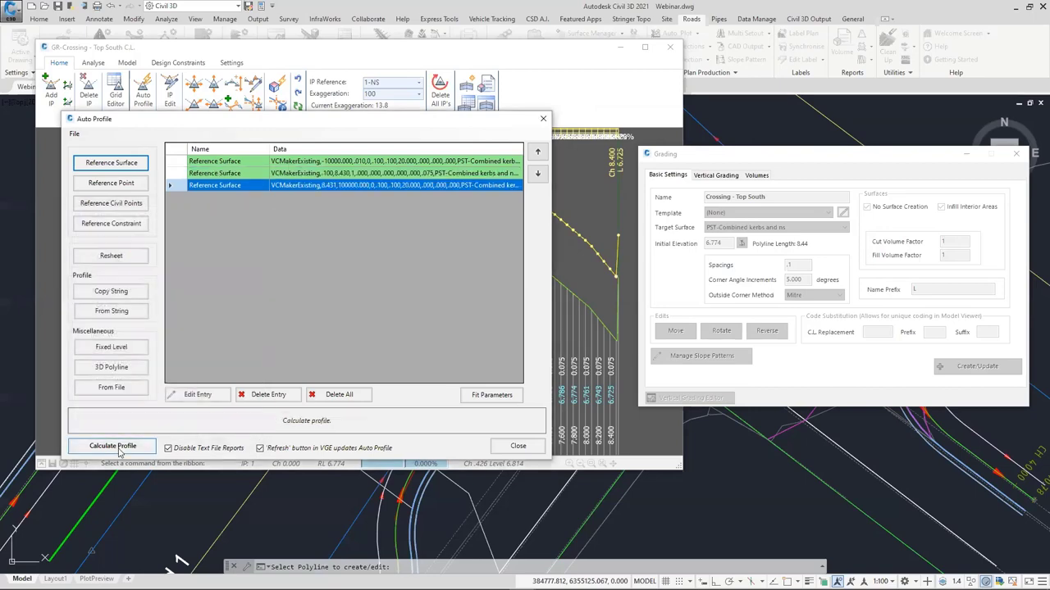
pyautogui.click(121, 449)
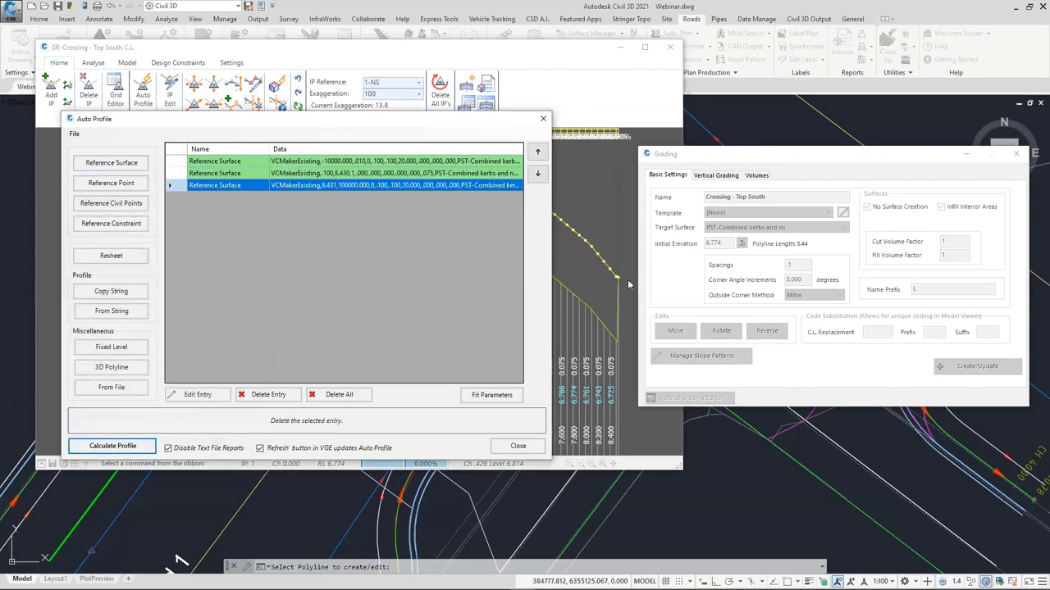
# Close the Auto Profile settings and the Vertical Grading Editor of Crossing - Top South, and return to the drawing.
pyautogui.click(541, 119)
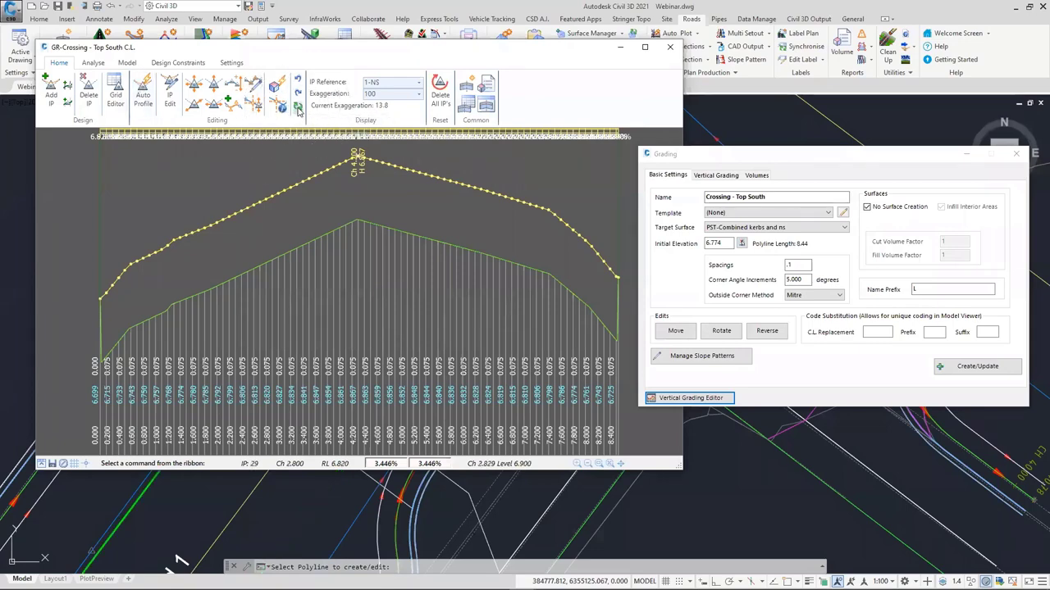
pyautogui.click(670, 46)
pyautogui.click(433, 221)
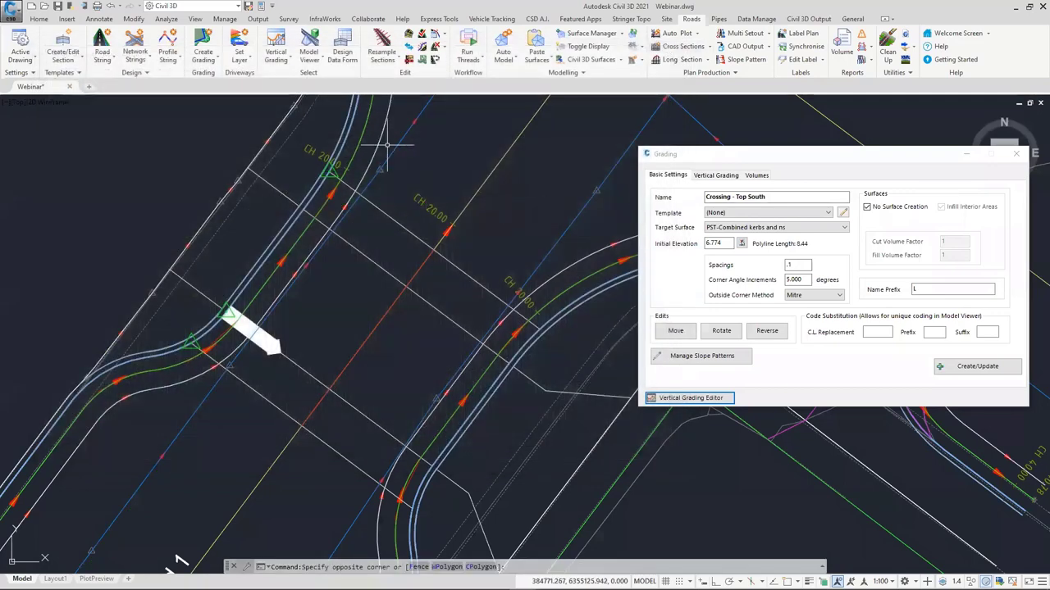
# Create a grading string named Crossing - Top North from the remaining upper crossing polyline.
pyautogui.moveTo(464, 137); pyautogui.dragTo(407, 144, button='middle')
pyautogui.click(205, 41)
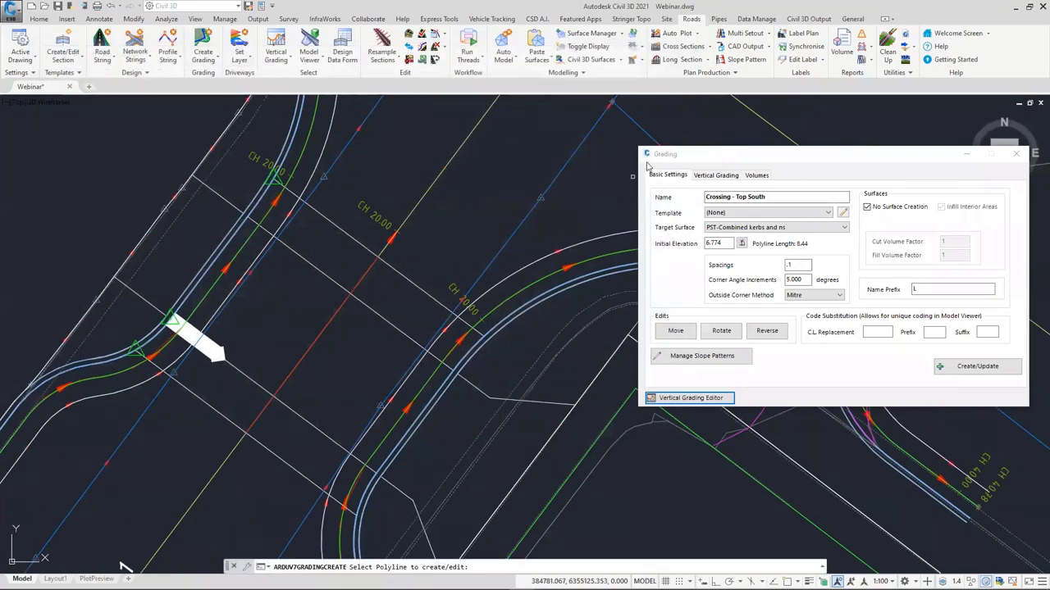
pyautogui.click(298, 256)
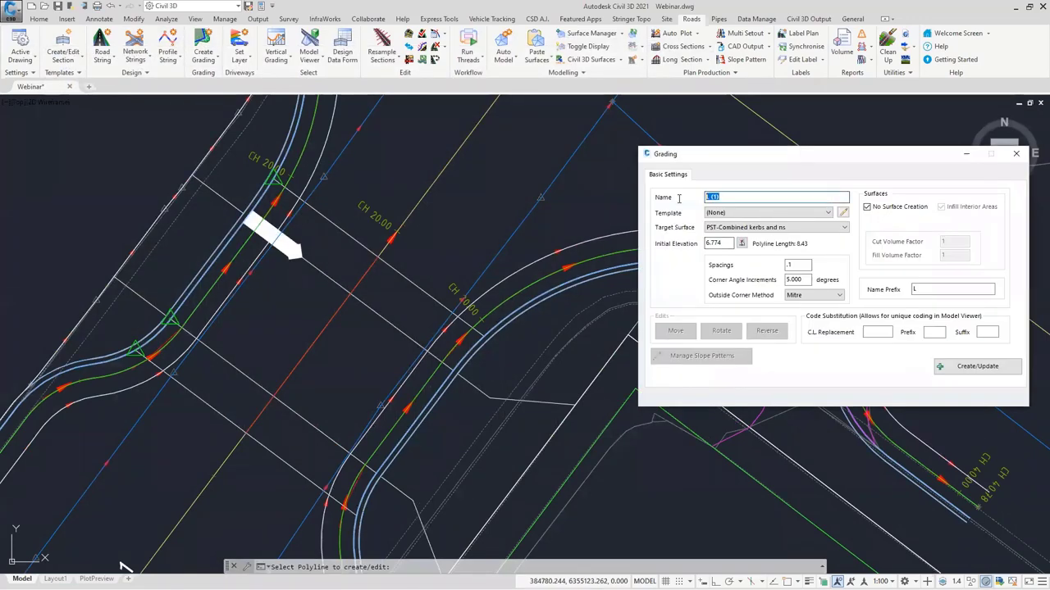
pyautogui.write('Crossing - Top North')
pyautogui.click(973, 371)
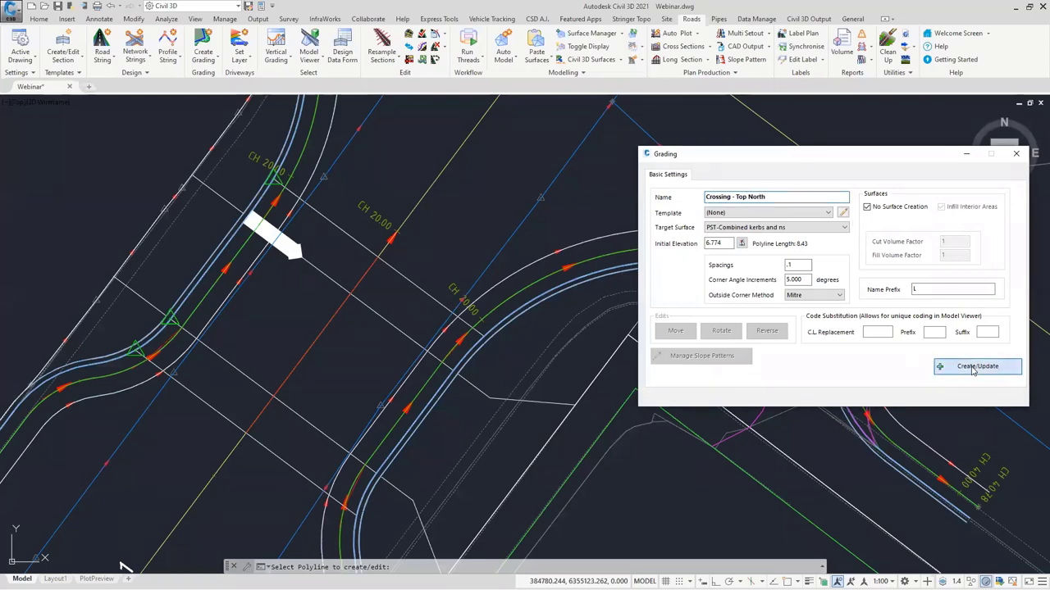
# Open Auto Profile for Crossing - Top North and add a reference surface entry on PST-Combined kerbs and ns ending at chainage 0.01.
pyautogui.click(689, 398)
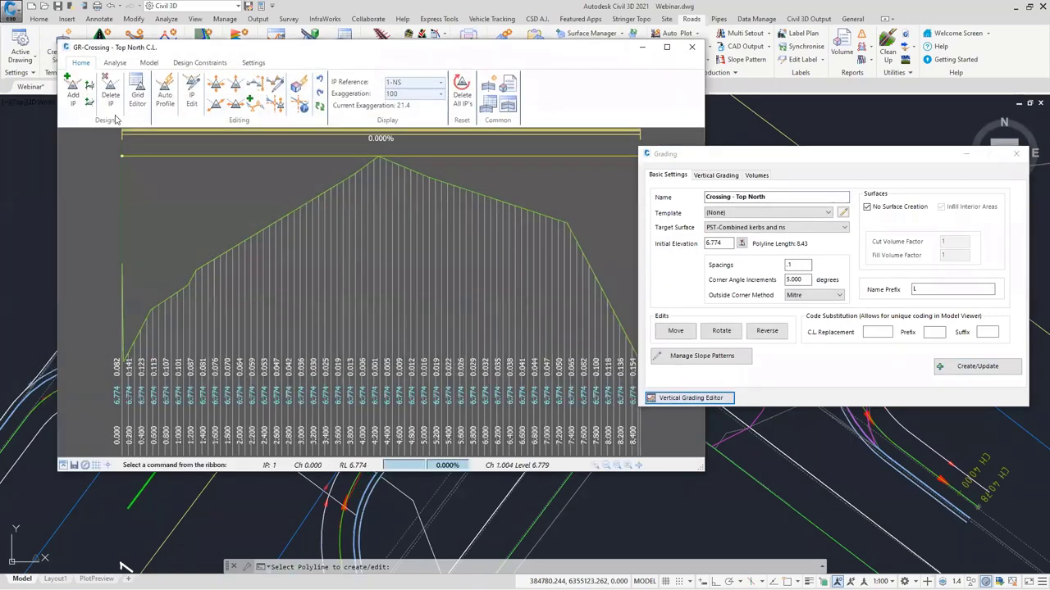
pyautogui.click(165, 90)
pyautogui.click(123, 166)
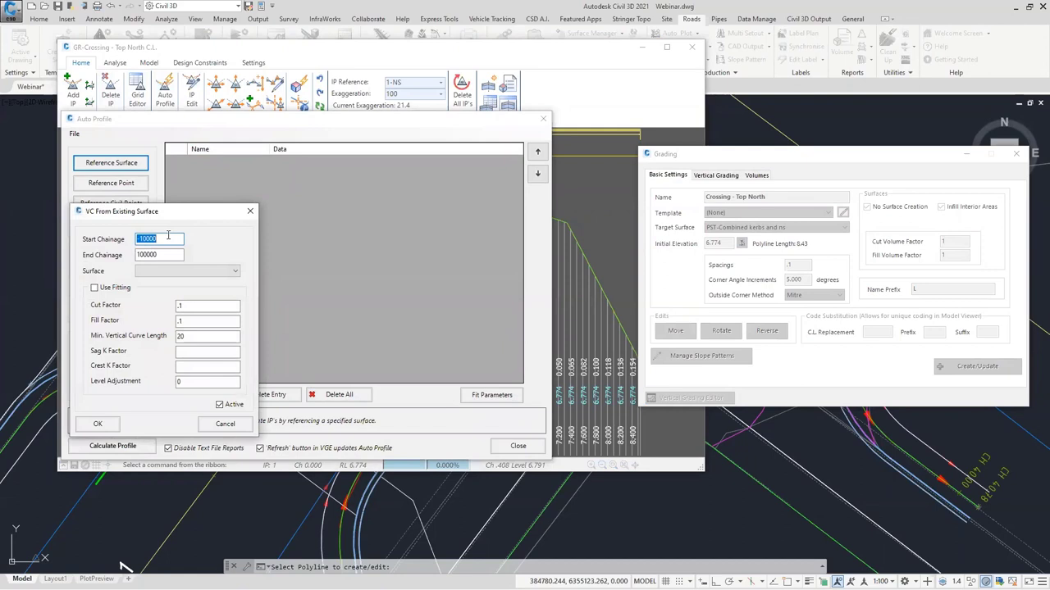
pyautogui.press('Tab')
pyautogui.write('-')
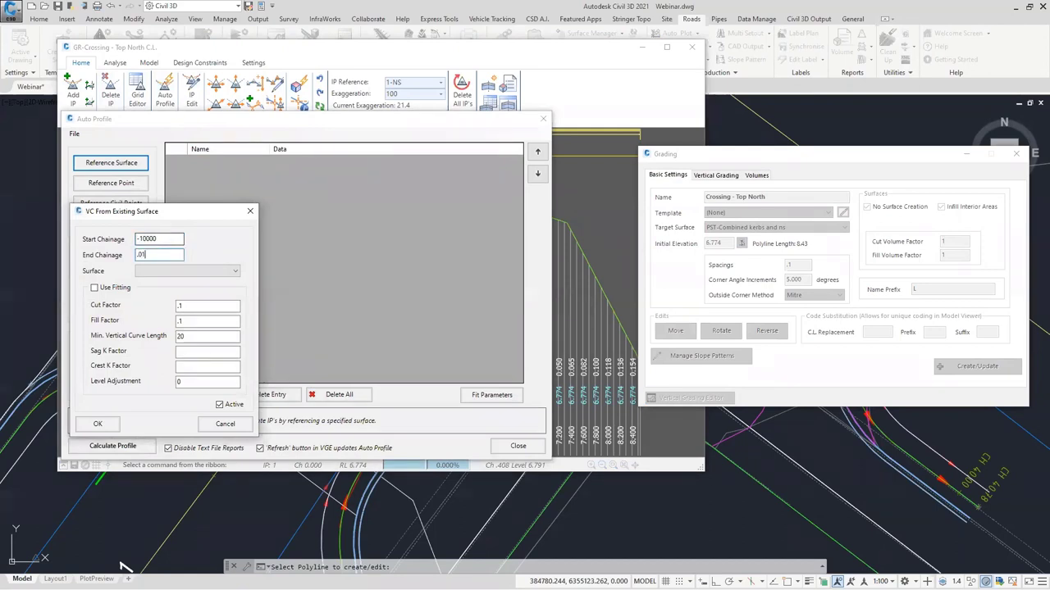
pyautogui.click(168, 272)
pyautogui.click(168, 306)
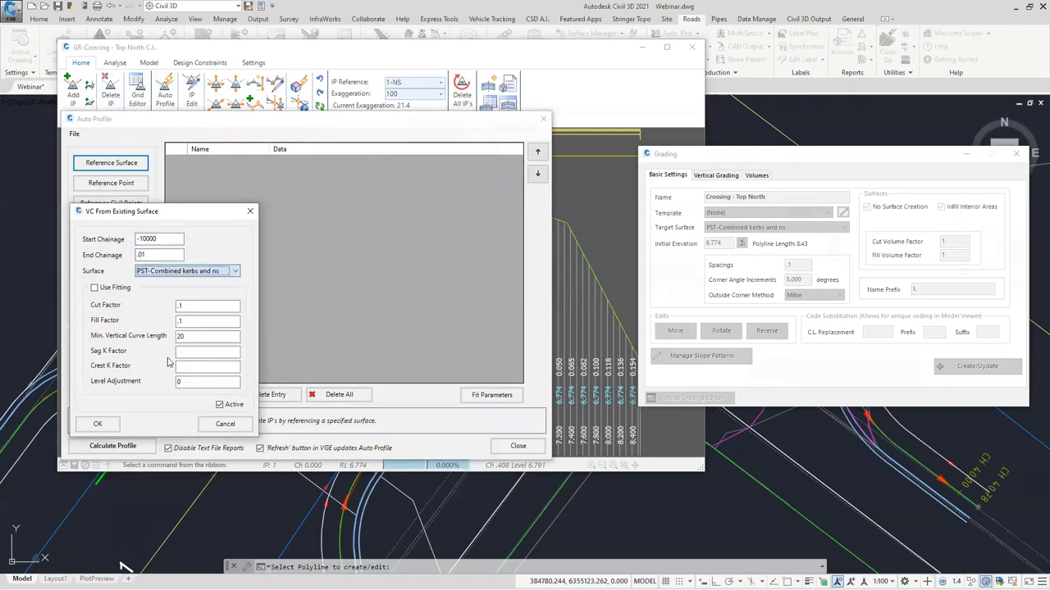
pyautogui.click(98, 424)
# Start a second reference surface entry on PST-Combined kerbs and ns from chainage 0.1 to 8.43.
pyautogui.click(95, 164)
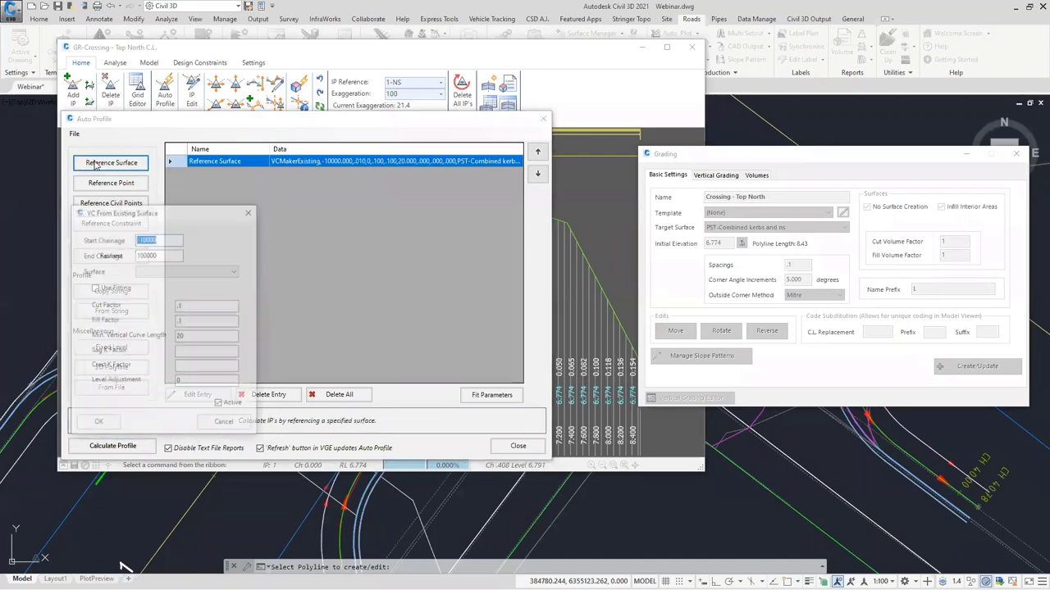
pyautogui.write('.1')
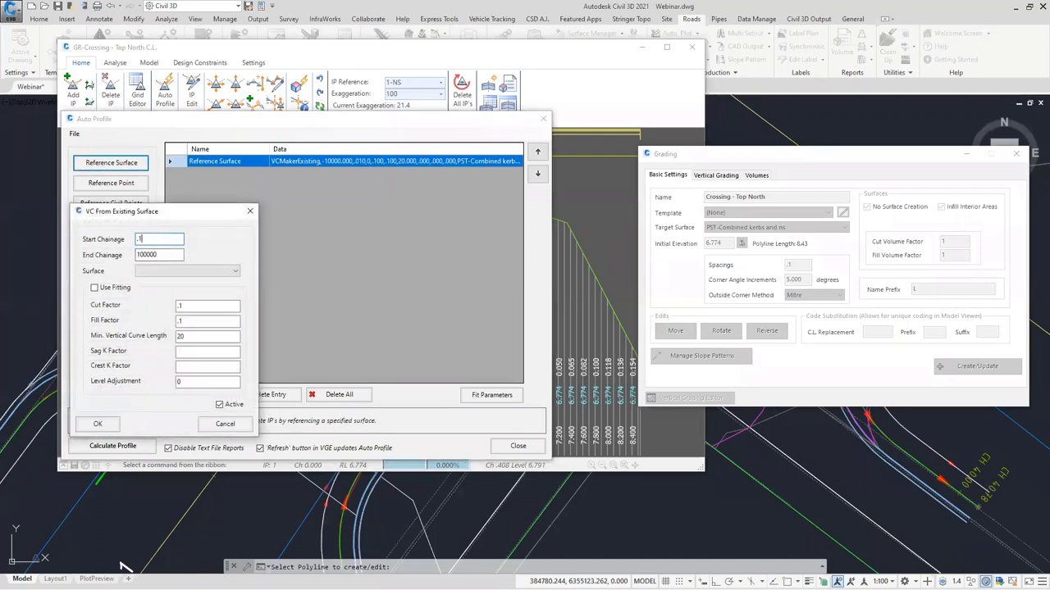
pyautogui.press('Tab')
pyautogui.write('8.43')
pyautogui.click(195, 271)
pyautogui.click(185, 315)
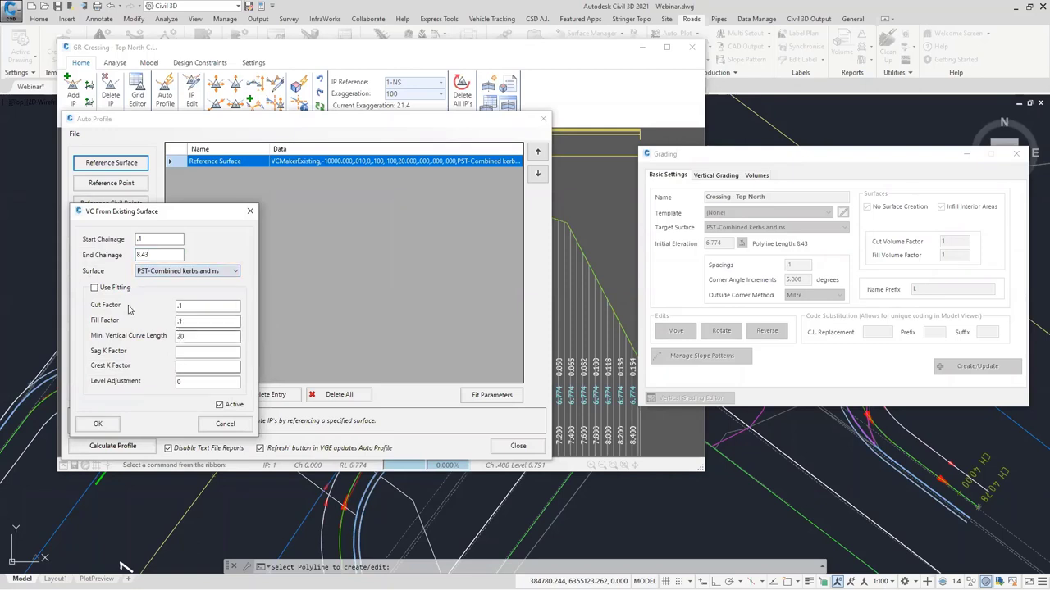
# Enable fitting with blank cut, fill and minimum vertical curve length values, and add the entry with a level adjustment of 0.075.
pyautogui.press('Tab')
pyautogui.press('space')
pyautogui.press('Tab')
pyautogui.press('BackSpace')
pyautogui.press('Tab')
pyautogui.press('BackSpace')
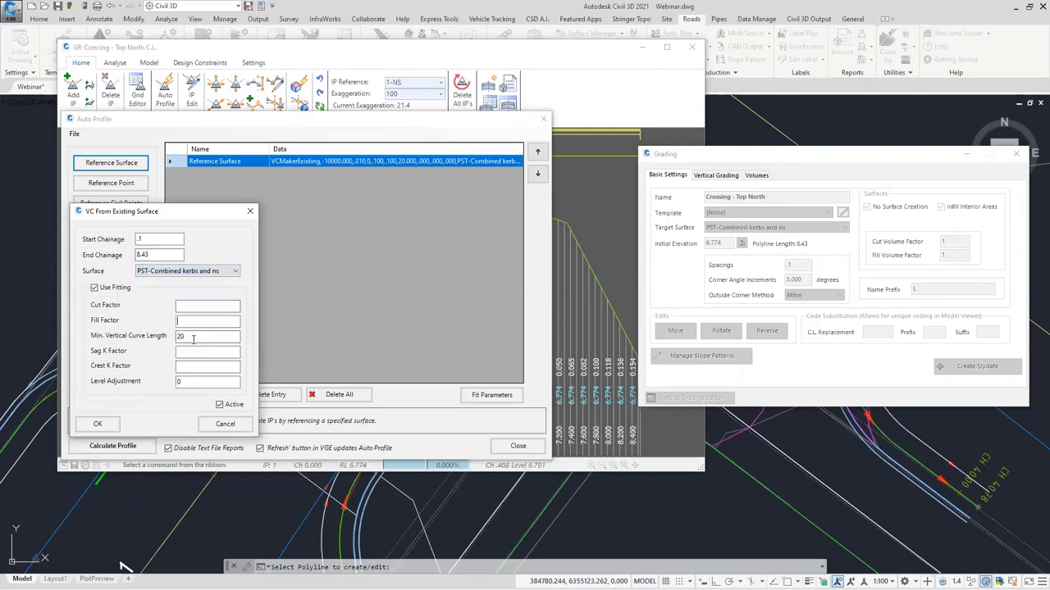
pyautogui.press('Tab')
pyautogui.press('BackSpace')
pyautogui.press('Tab')
pyautogui.press('Tab')
pyautogui.press('Tab')
pyautogui.write('0.075')
pyautogui.click(99, 425)
# Add a third reference surface entry on PST-Combined kerbs and ns starting at chainage 8.431, and calculate the Crossing - Top North profile.
pyautogui.click(110, 163)
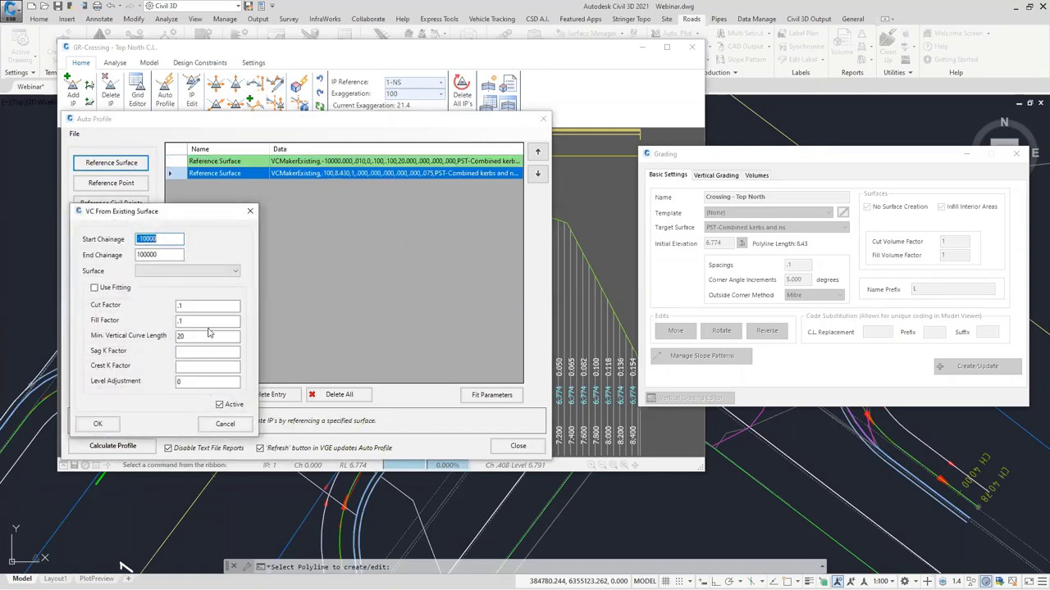
pyautogui.write('8.431')
pyautogui.click(211, 272)
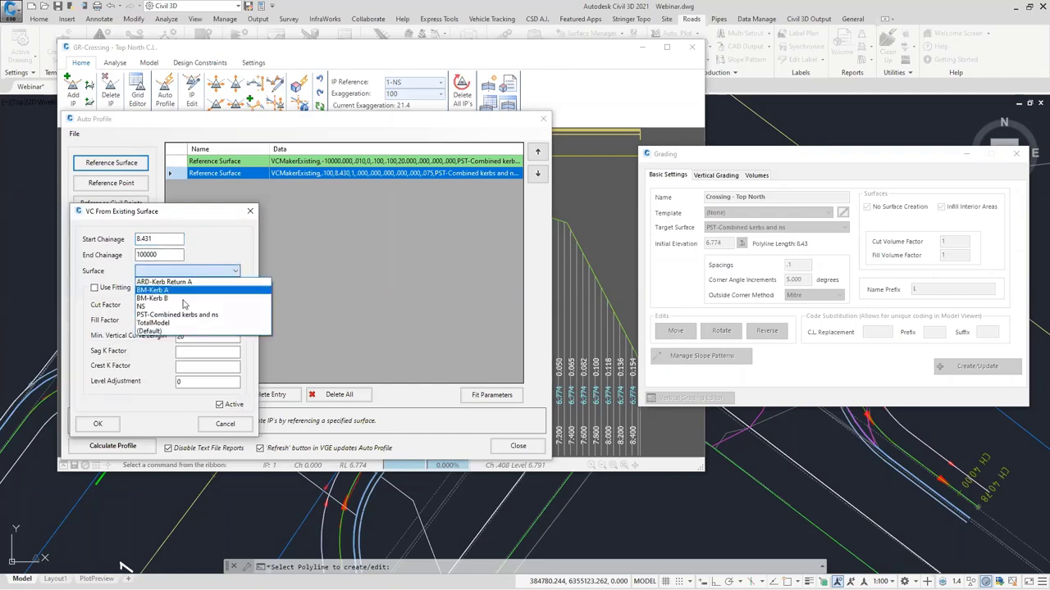
pyautogui.click(183, 316)
pyautogui.click(97, 424)
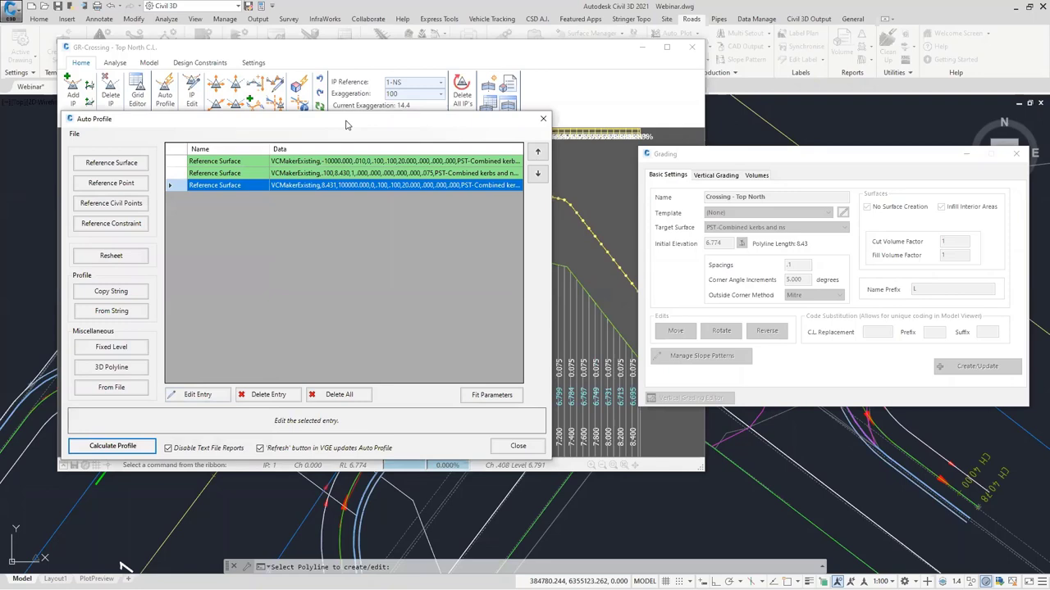
# Close the Auto Profile settings, the Vertical Grading Editor of Crossing - Top North and the Grading window.
pyautogui.click(517, 446)
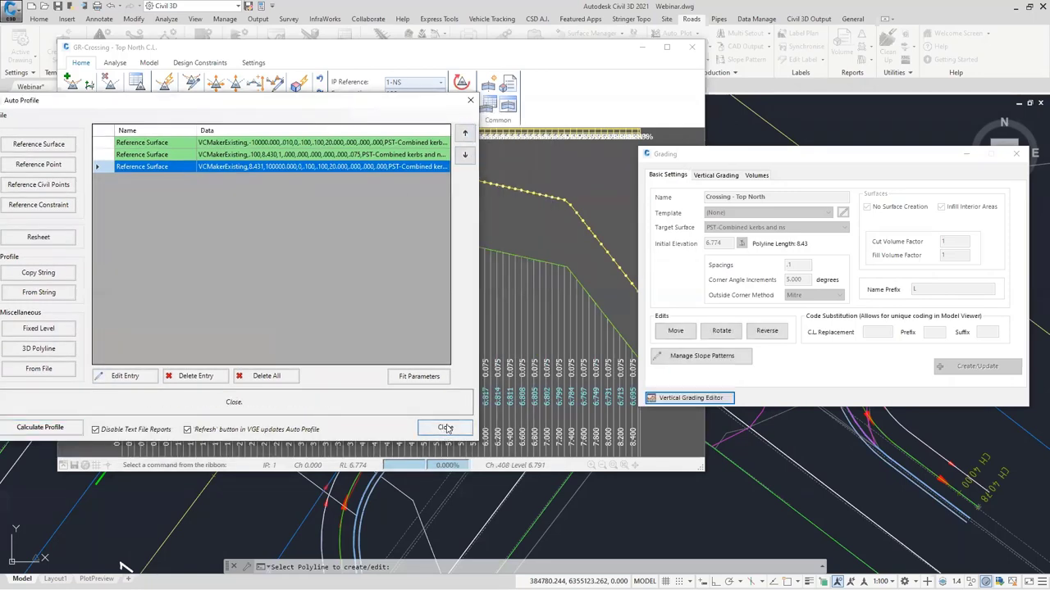
pyautogui.moveTo(582, 53); pyautogui.dragTo(487, 53)
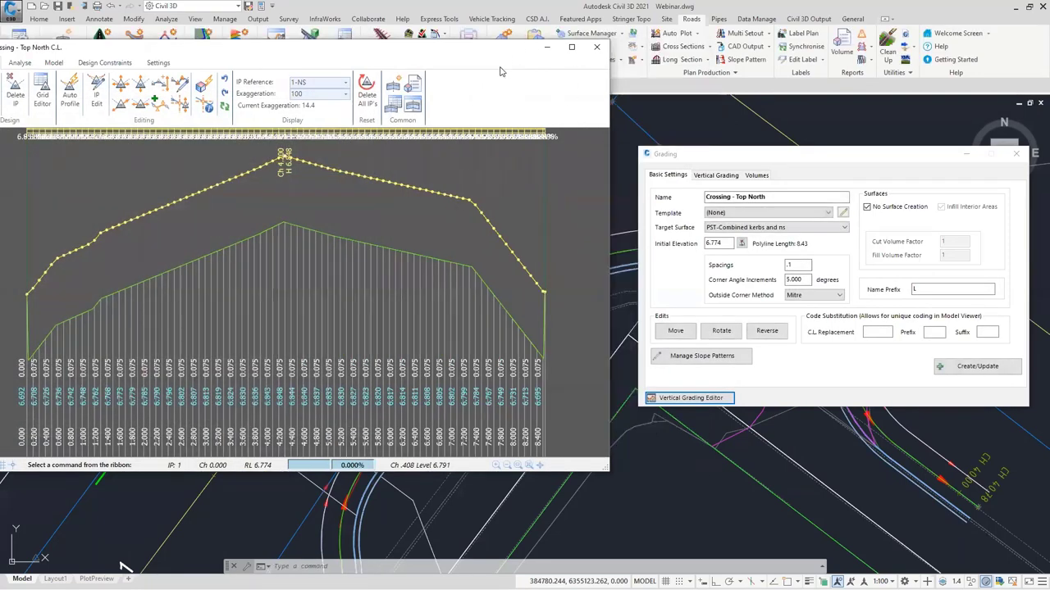
pyautogui.click(596, 47)
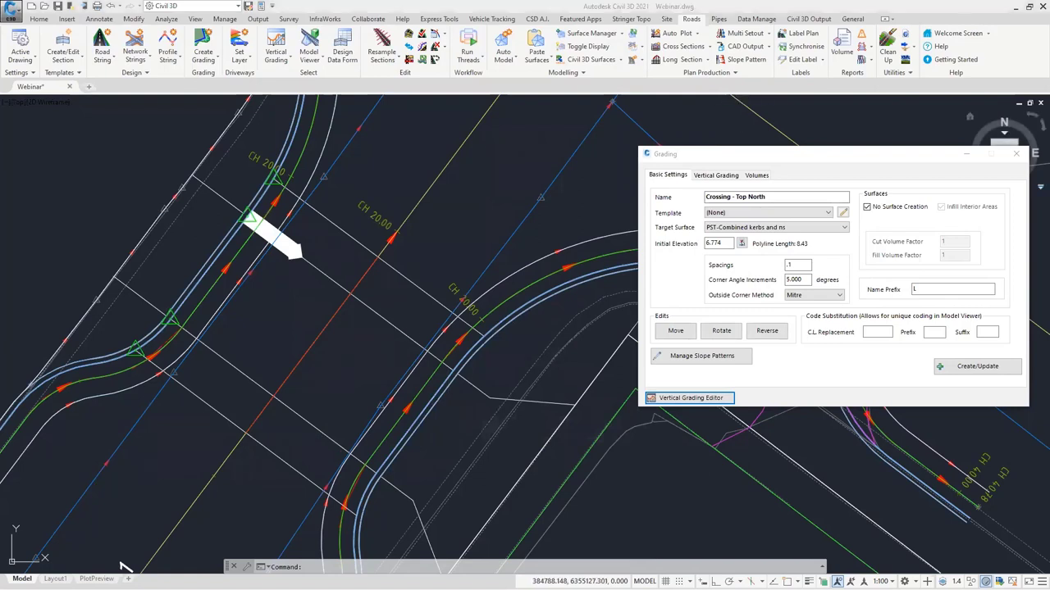
pyautogui.click(1018, 155)
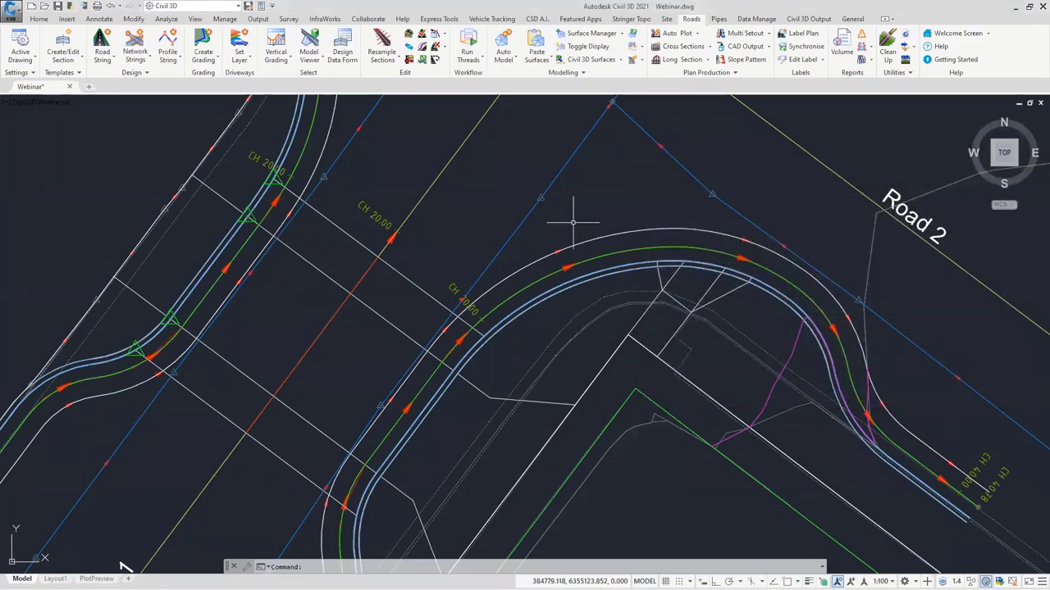
pyautogui.click(536, 56)
pyautogui.click(553, 79)
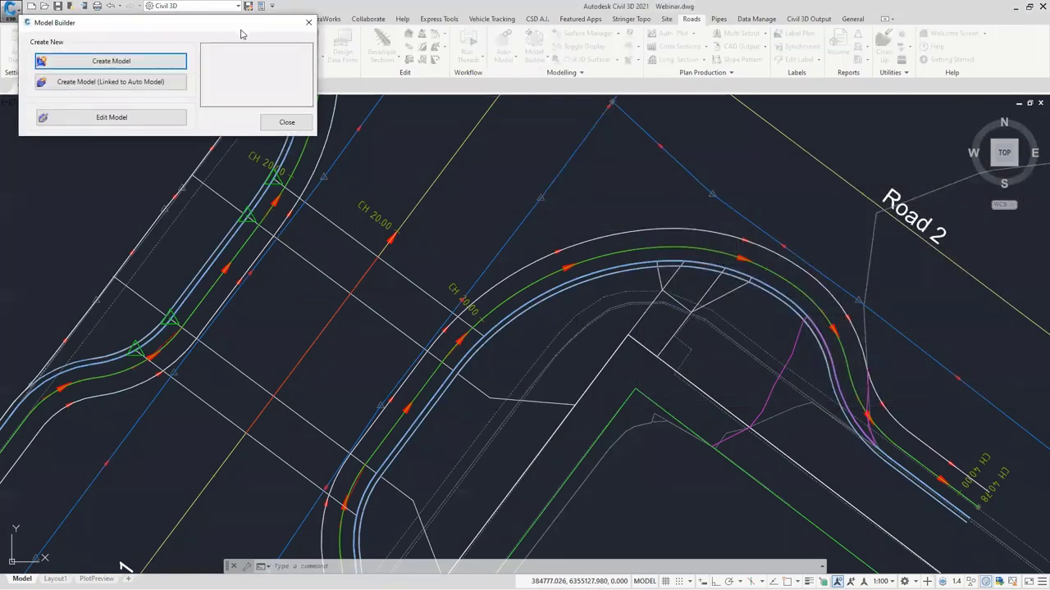
pyautogui.click(601, 186)
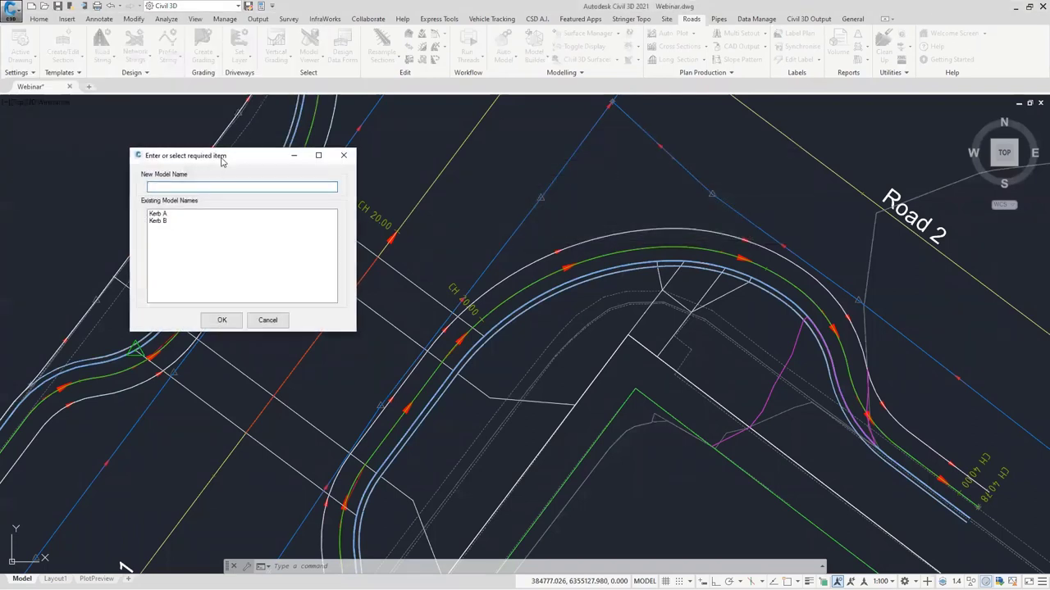
pyautogui.moveTo(223, 162); pyautogui.dragTo(554, 109)
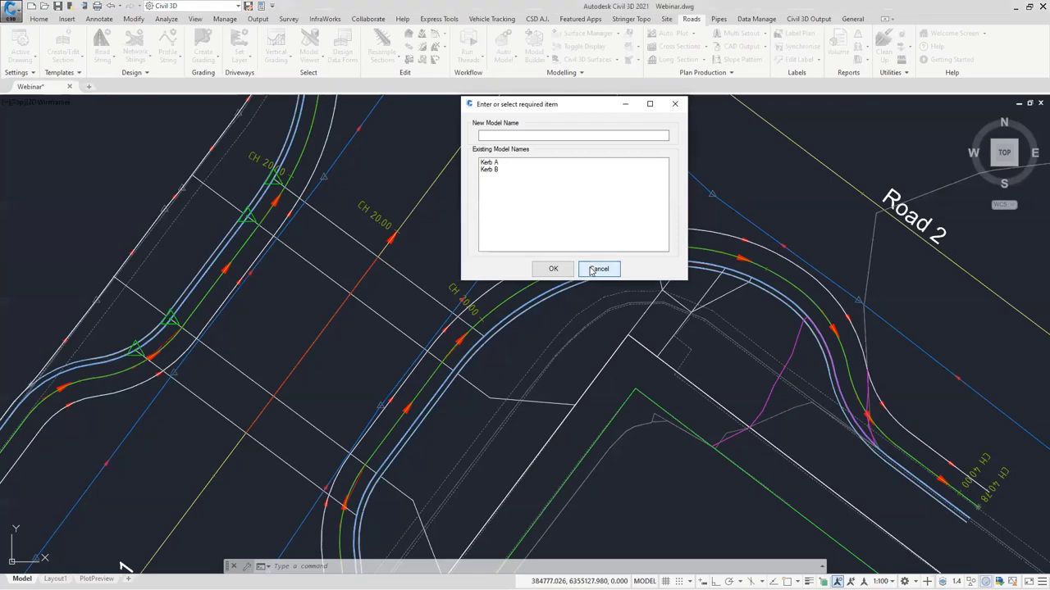
pyautogui.click(597, 269)
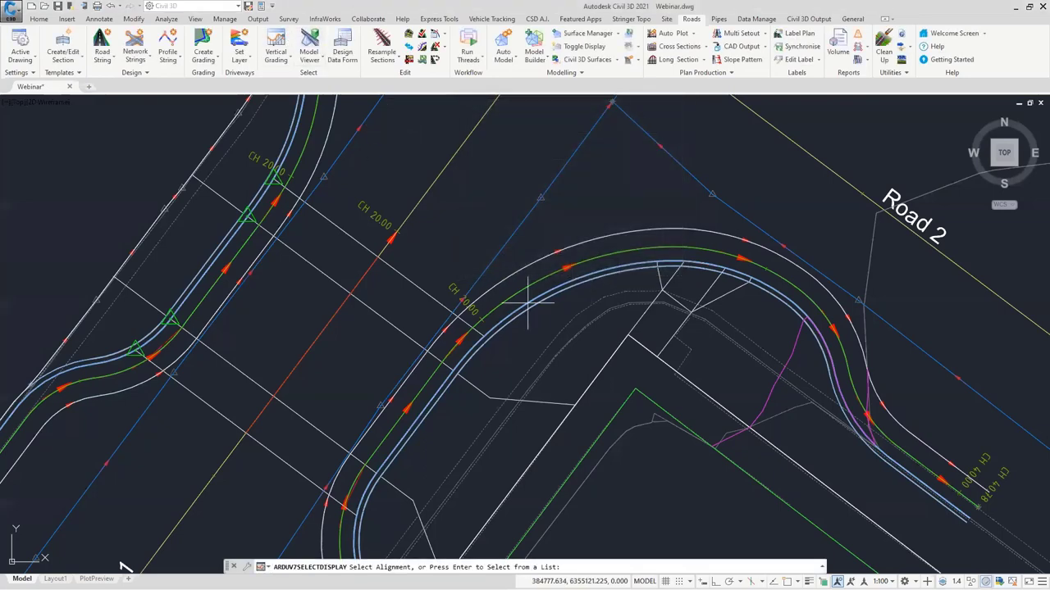
# Open the Auto Profile settings of Kerb Return A from its Vertical Grading Editor.
pyautogui.press('Return')
pyautogui.click(601, 334)
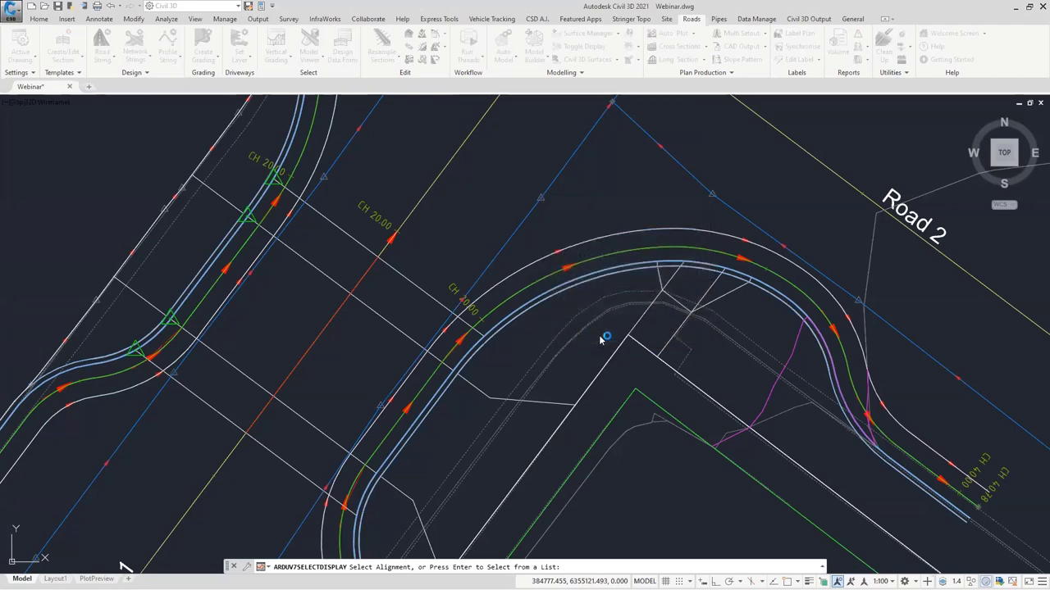
pyautogui.click(575, 150)
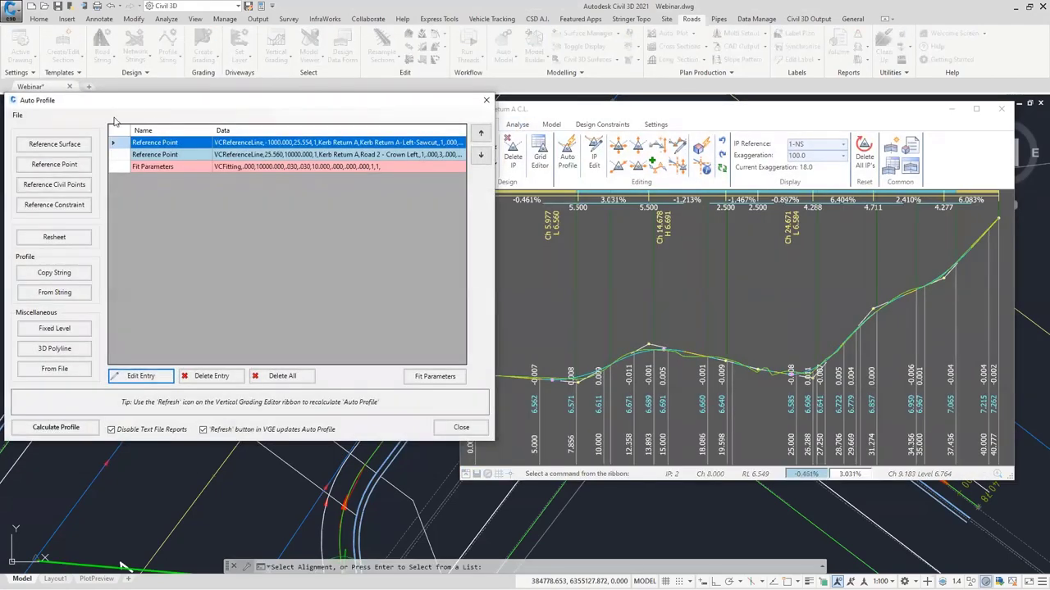
# Examine the CSD vertical design import and export options of Kerb Return A's Auto Profile, and close its editor.
pyautogui.click(17, 114)
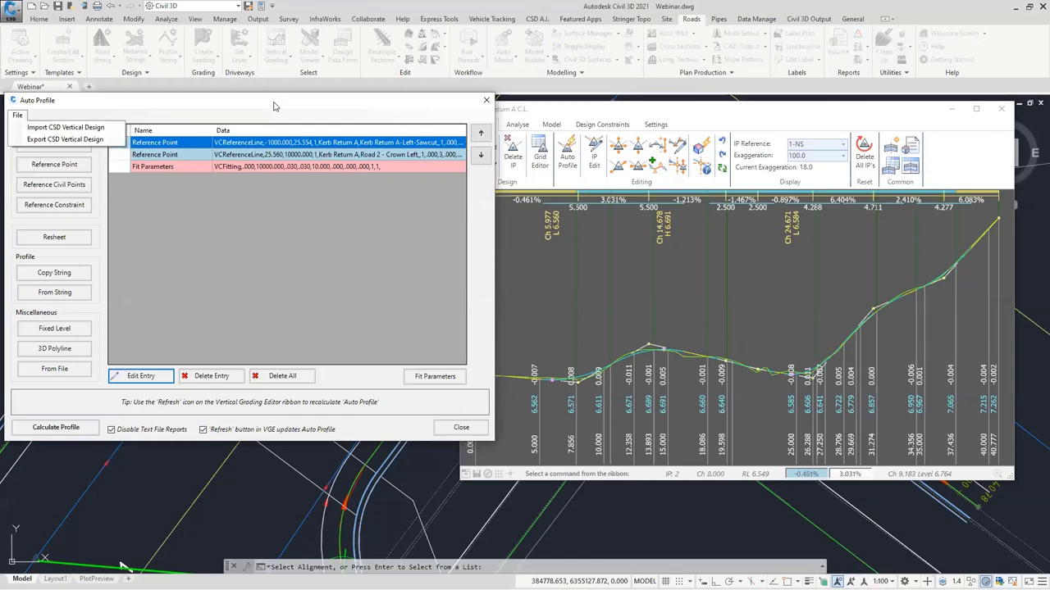
pyautogui.click(189, 108)
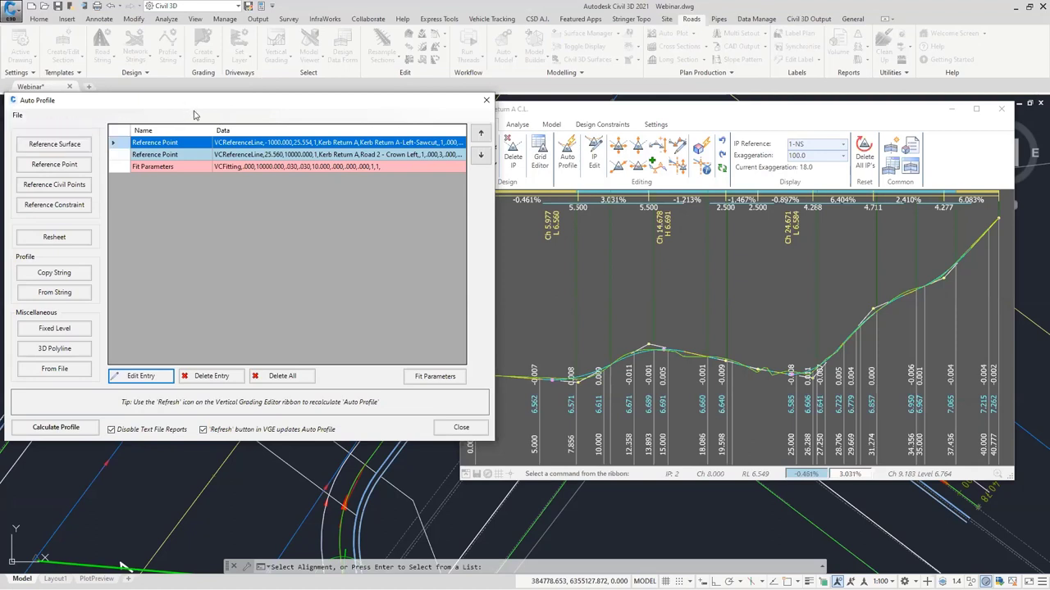
pyautogui.click(18, 115)
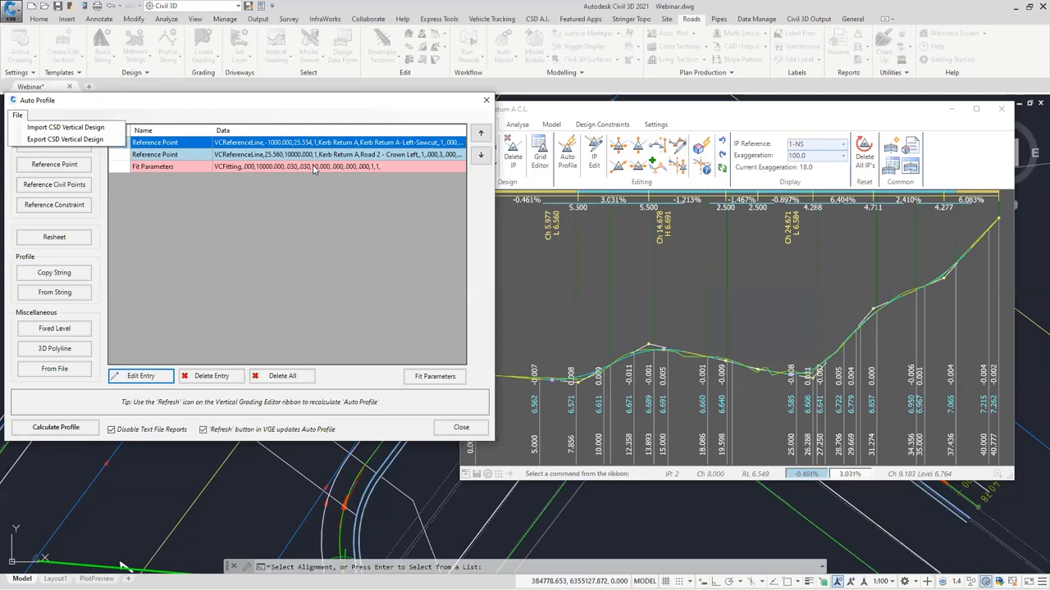
pyautogui.click(136, 118)
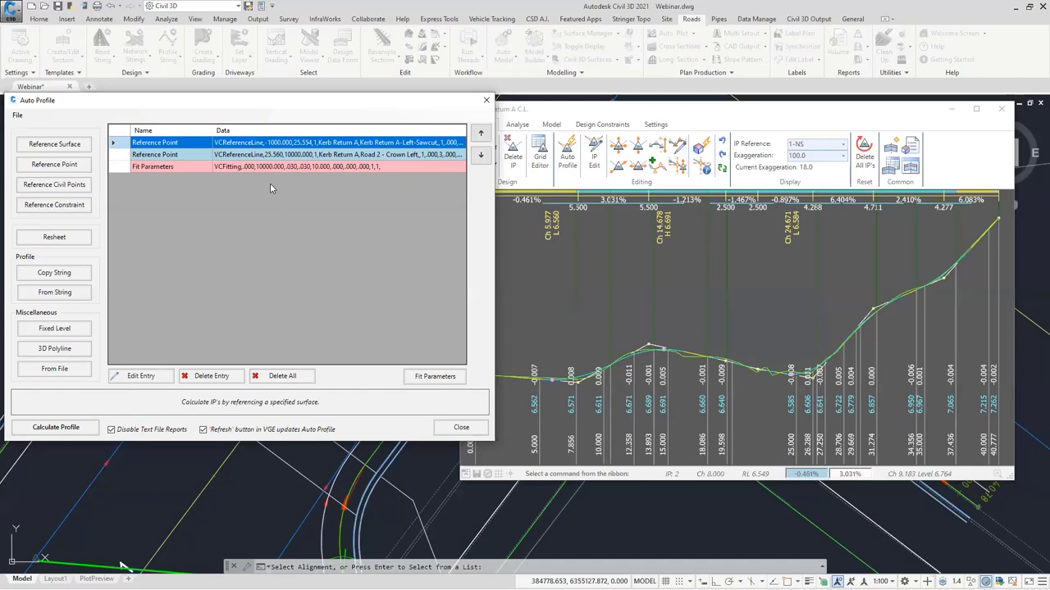
pyautogui.click(17, 115)
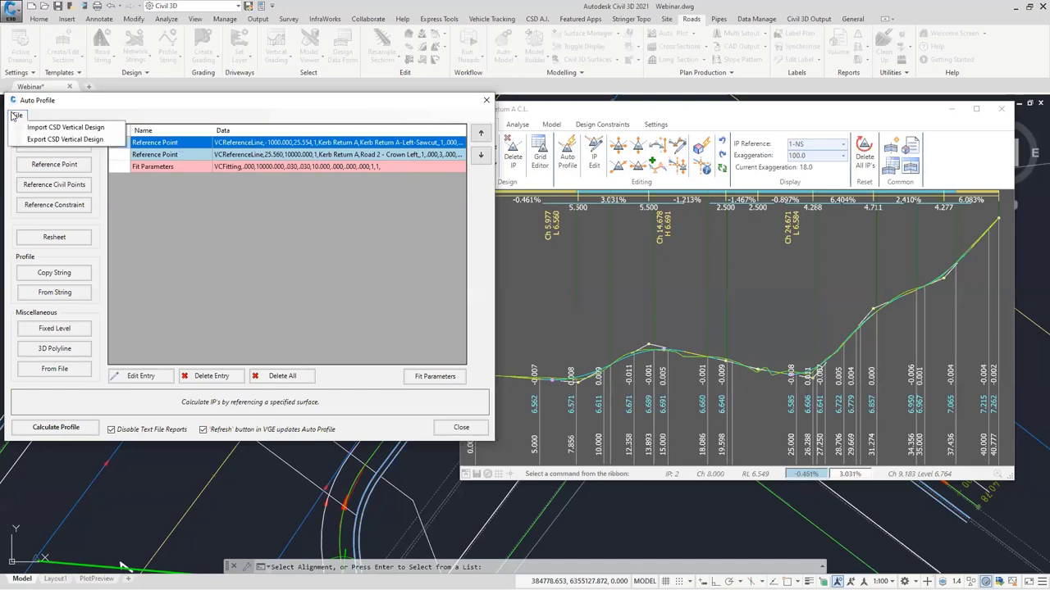
pyautogui.click(102, 141)
pyautogui.click(21, 117)
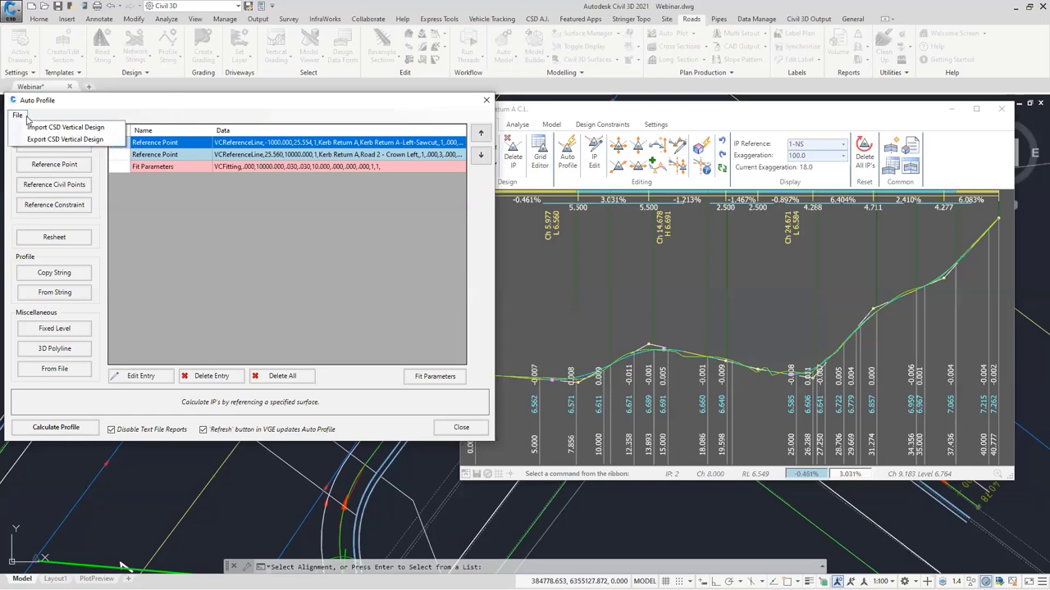
pyautogui.click(470, 109)
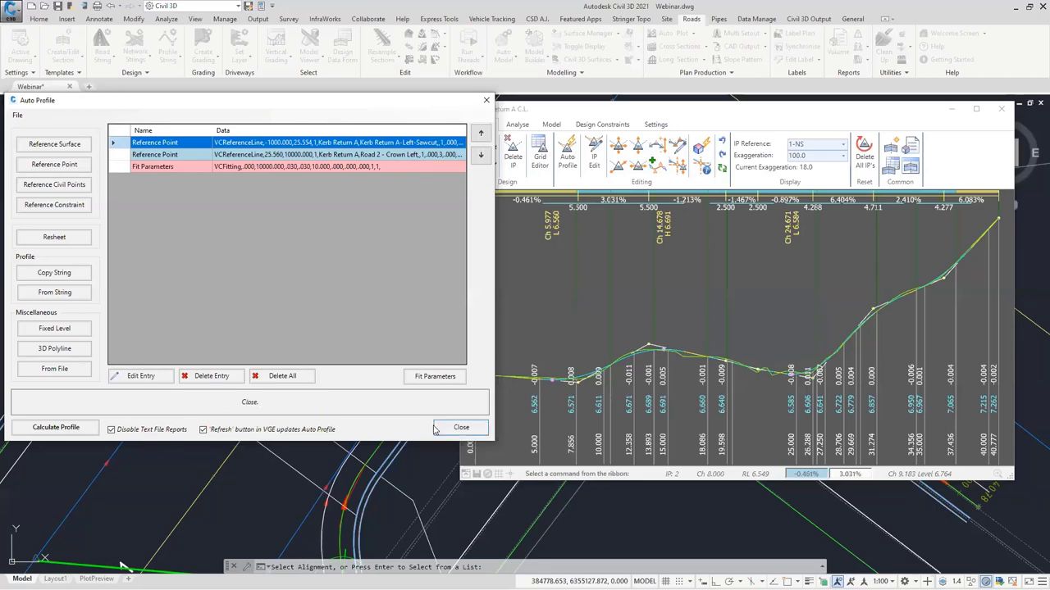
pyautogui.click(460, 429)
pyautogui.click(1004, 111)
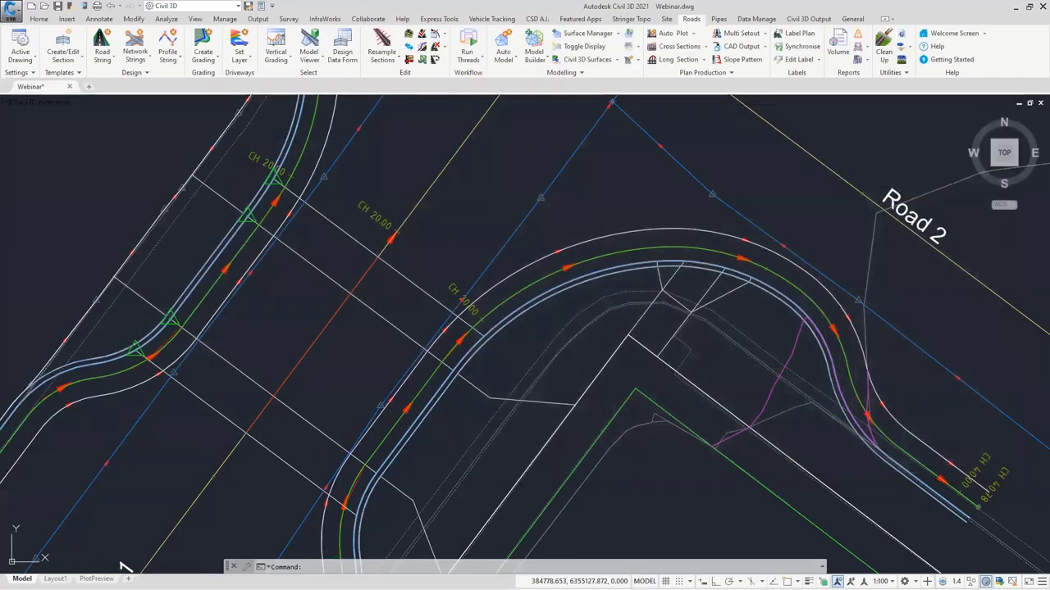
# Create a new model named Crossing in the Model Builder.
pyautogui.scroll(-3, 492, 189)
pyautogui.scroll(3, 353, 332)
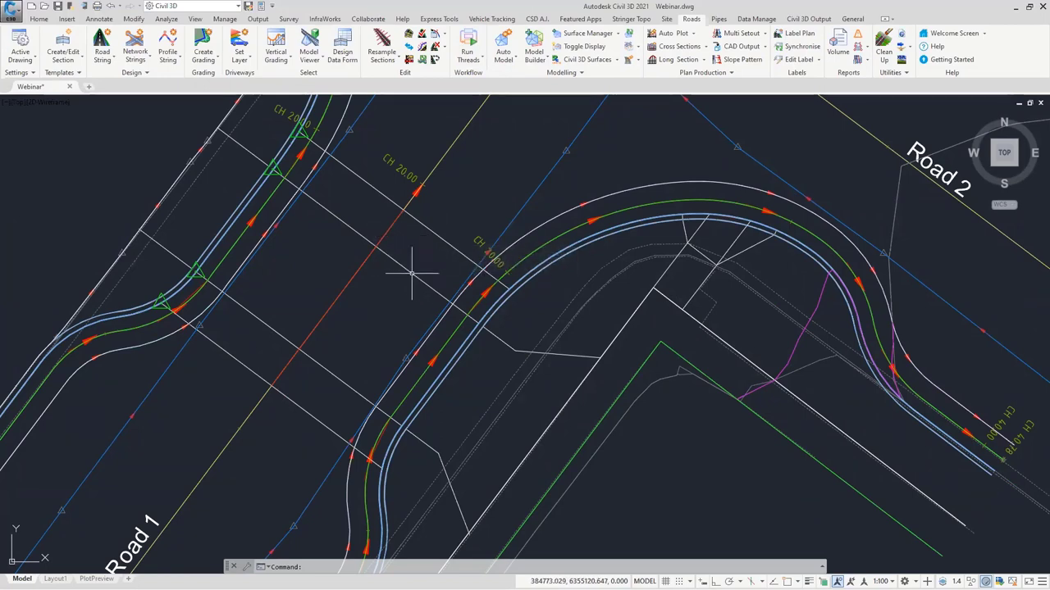
pyautogui.click(535, 61)
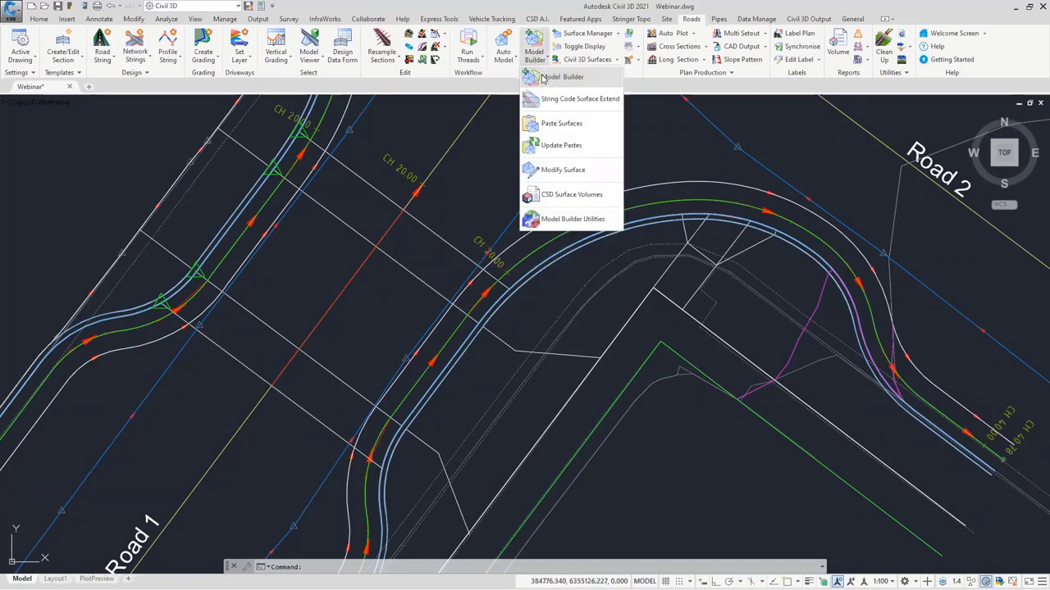
pyautogui.click(542, 78)
pyautogui.click(133, 63)
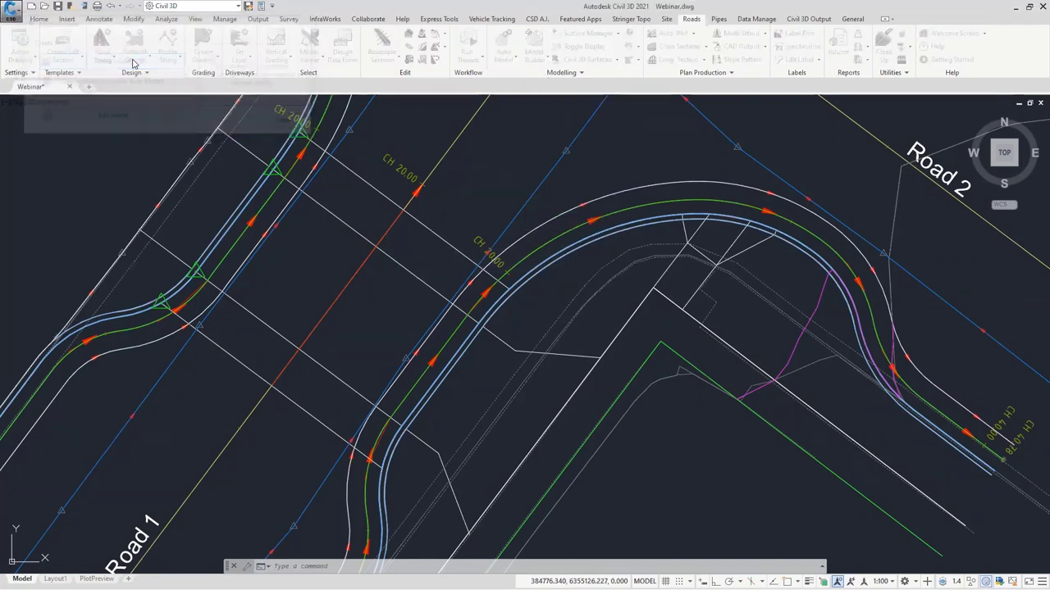
pyautogui.write('Co')
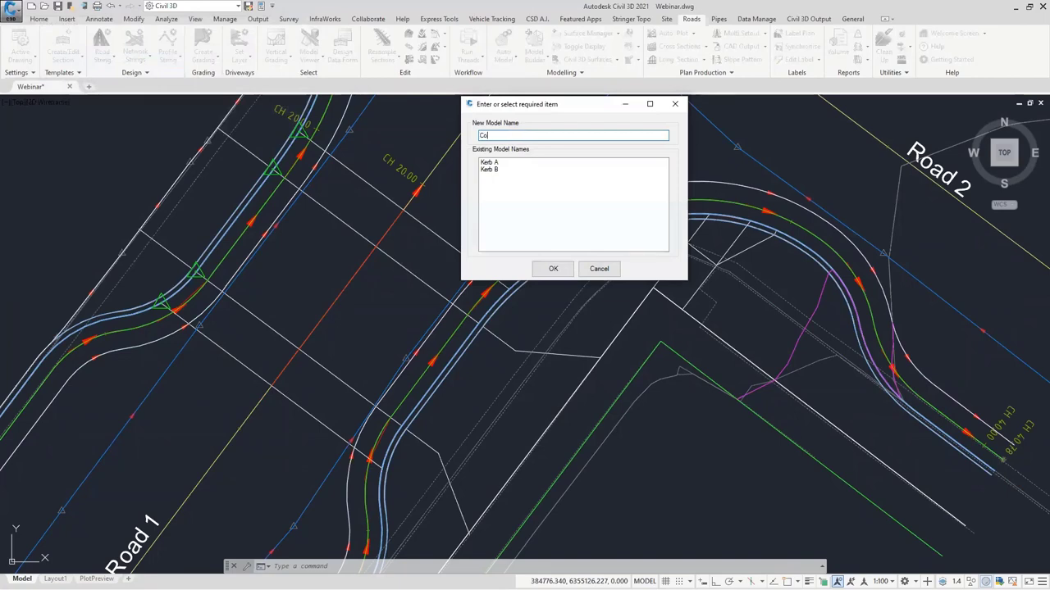
pyautogui.write('rrid')
pyautogui.write('ssing')
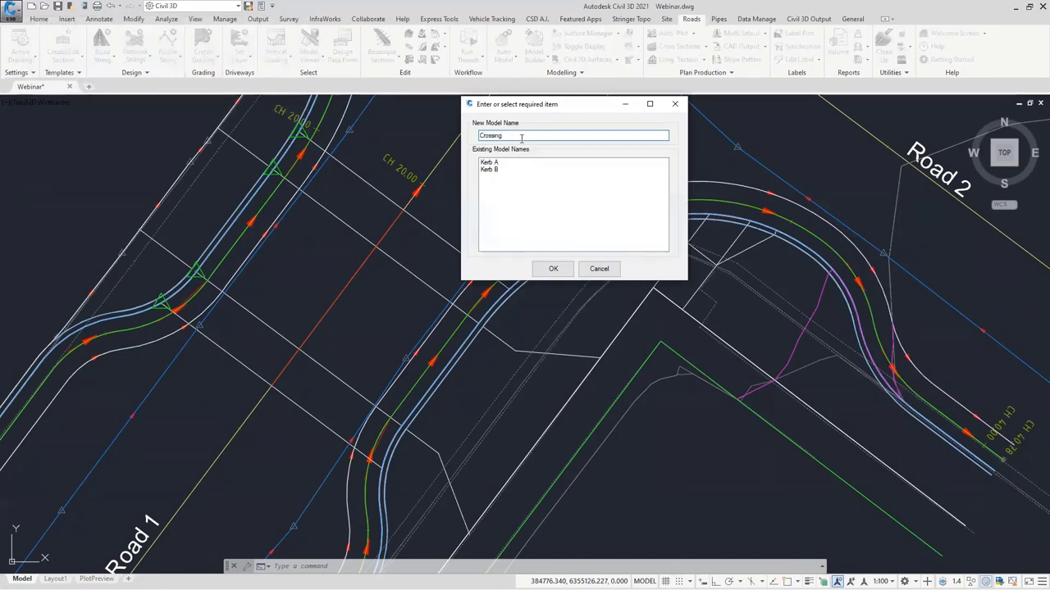
pyautogui.click(554, 269)
# Include the Crossing Toe South and North and Crossing Top South and North gradings in the Crossing model, and build it.
pyautogui.click(625, 189)
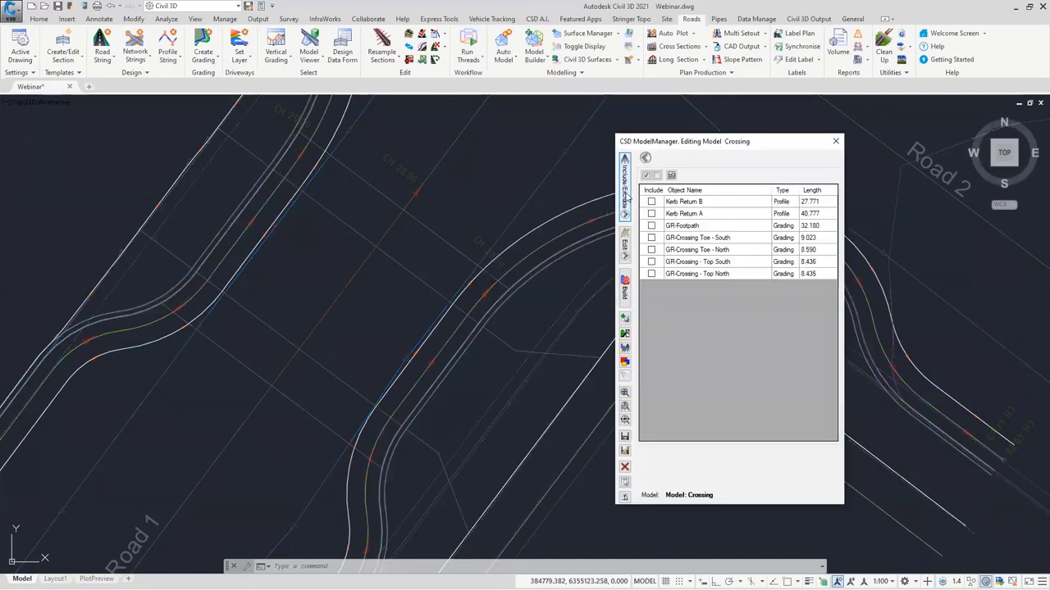
pyautogui.click(651, 237)
pyautogui.click(651, 249)
pyautogui.click(651, 262)
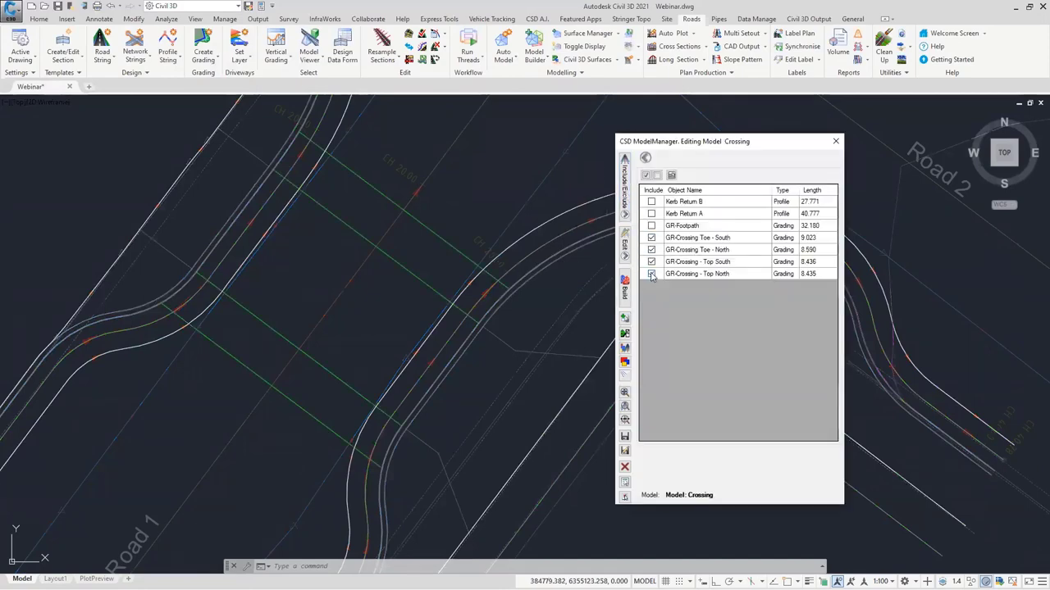
pyautogui.click(651, 273)
pyautogui.click(625, 293)
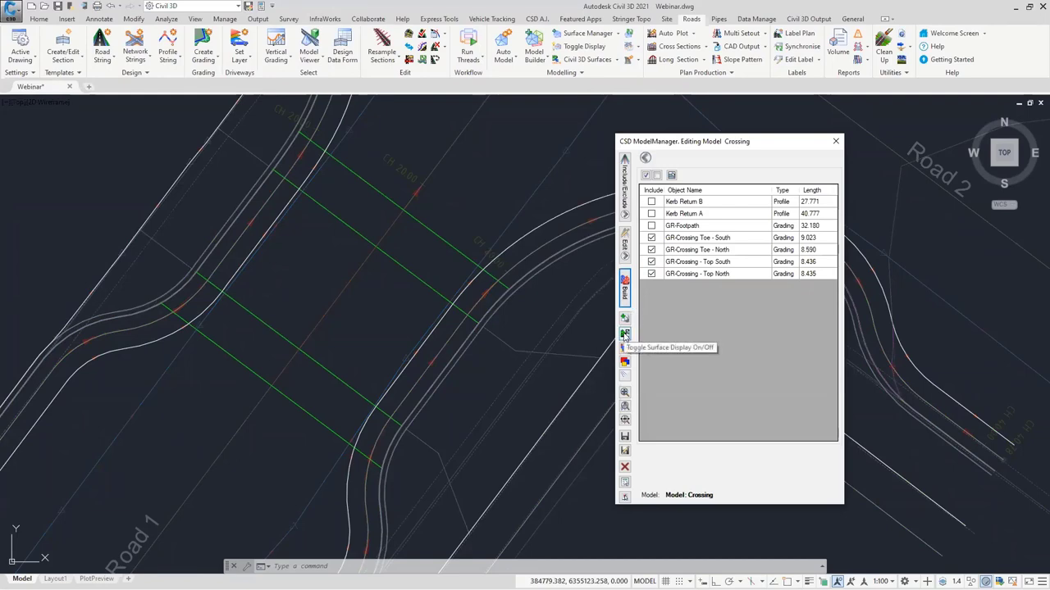
# Turn on the mesh display of the BM-Crossing surface, and close the Crossing model with its changes saved.
pyautogui.click(625, 334)
pyautogui.click(711, 261)
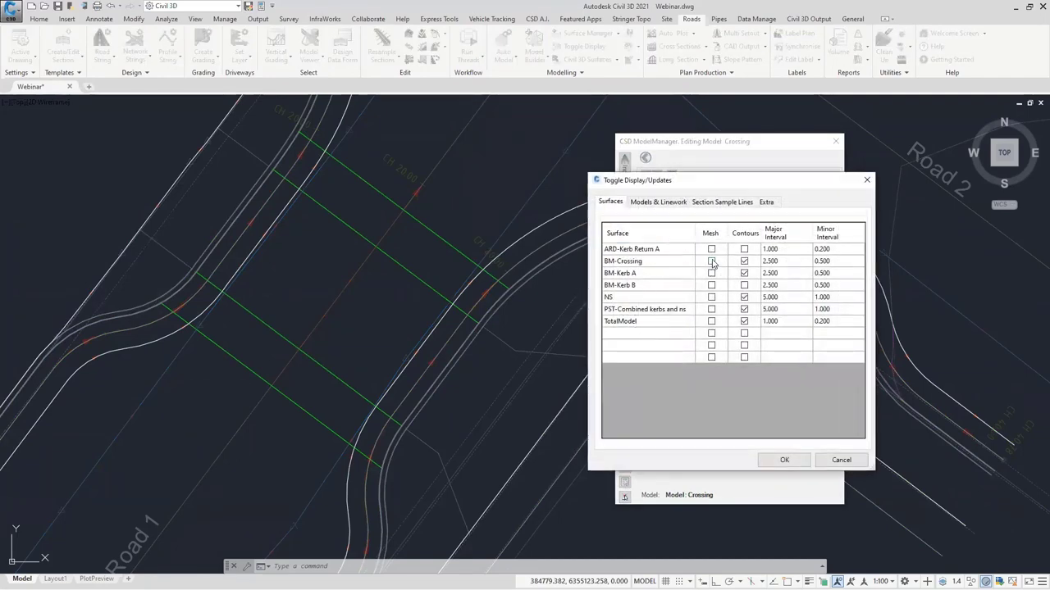
pyautogui.click(784, 460)
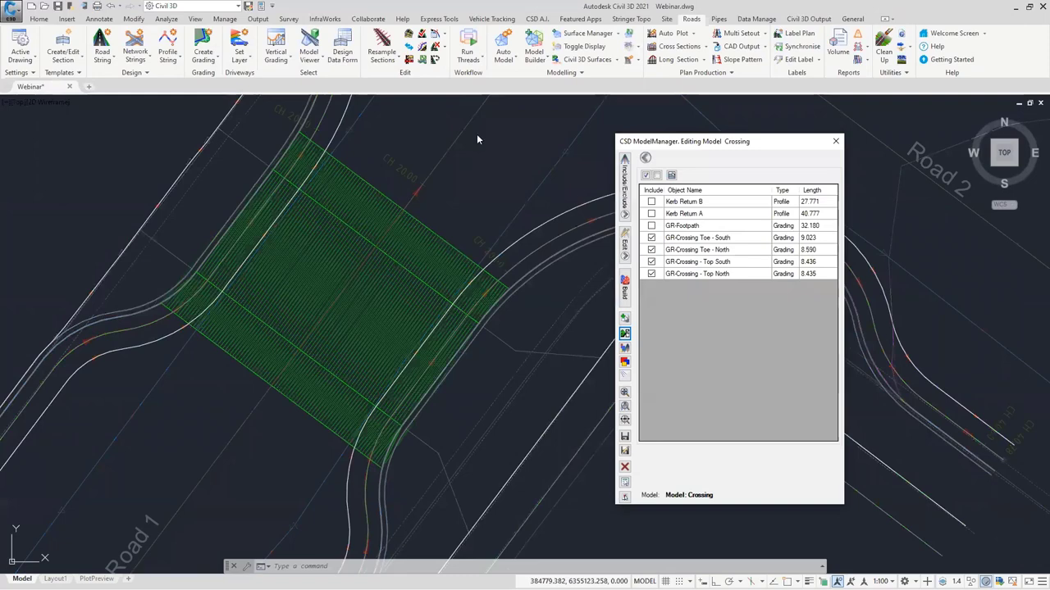
pyautogui.click(836, 143)
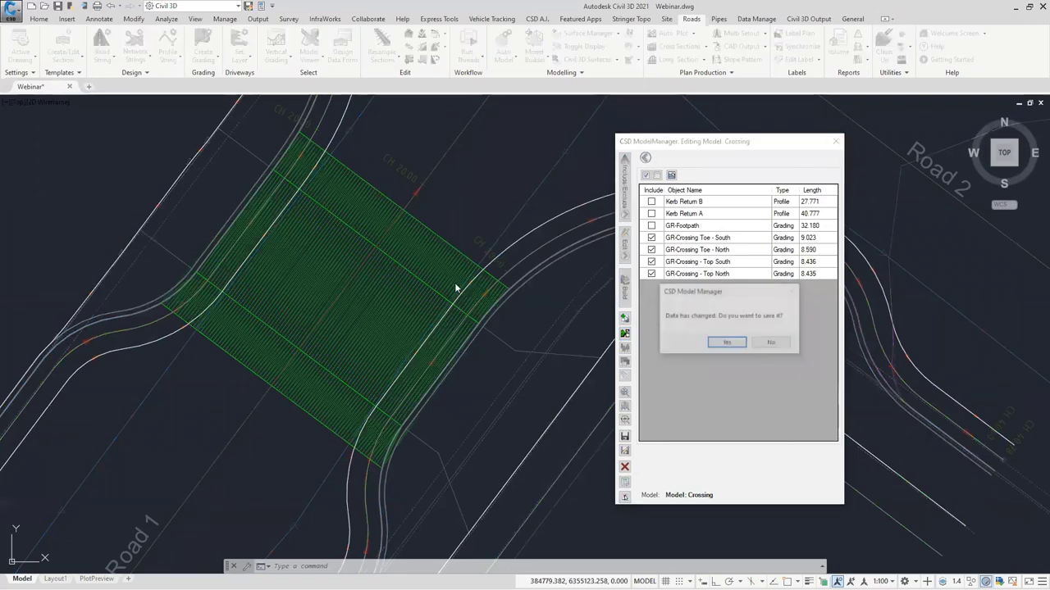
pyautogui.click(730, 345)
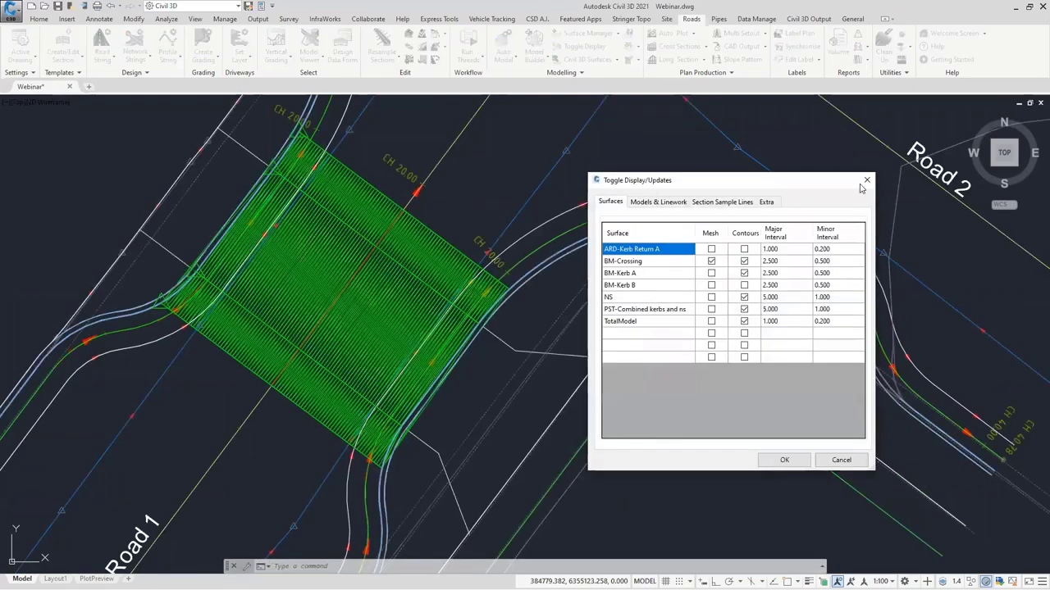
pyautogui.click(866, 180)
# Examine how the crossing mesh meets the kerb strings at the northern end of Kerb Return A's side.
pyautogui.scroll(5, 474, 316)
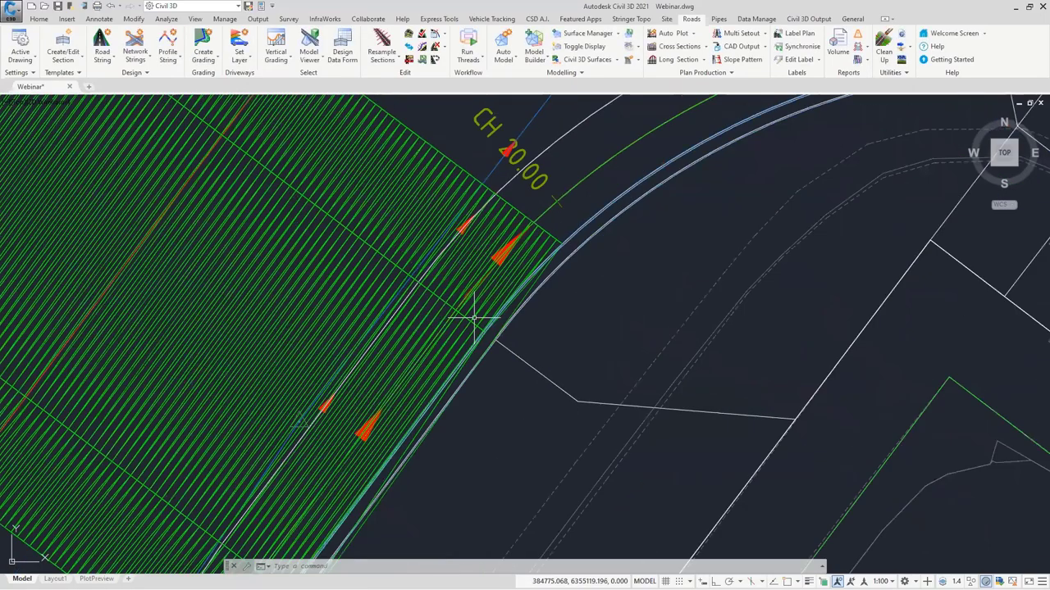
pyautogui.scroll(2, 474, 316)
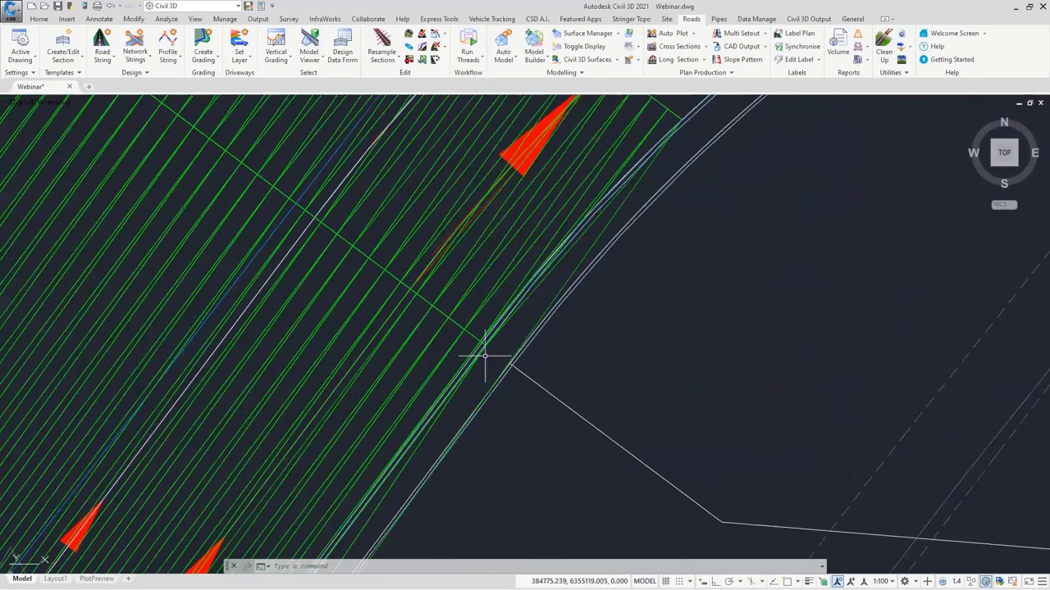
pyautogui.click(510, 359)
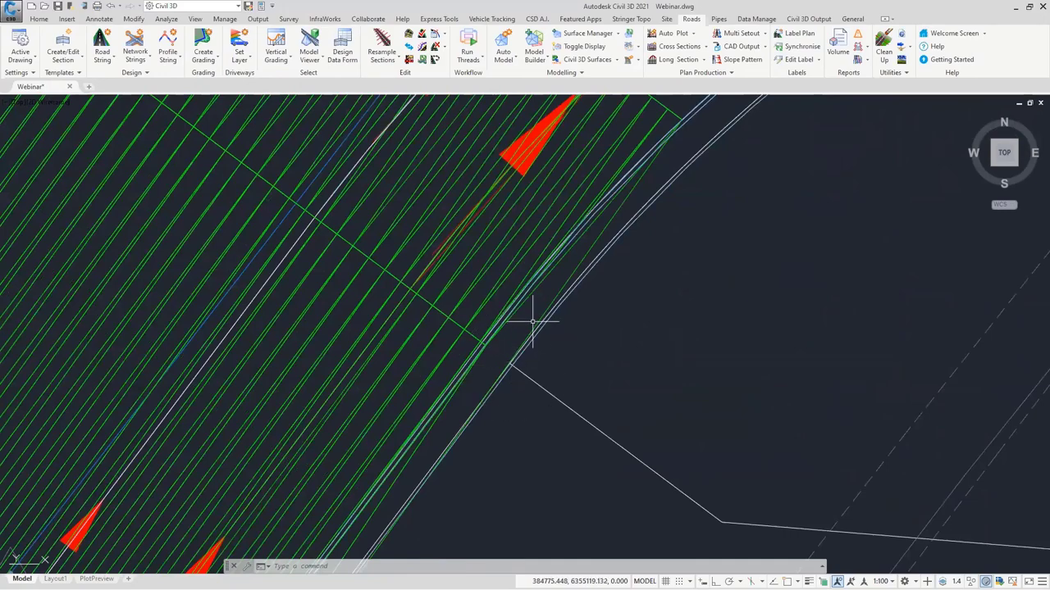
pyautogui.scroll(-2, 537, 319)
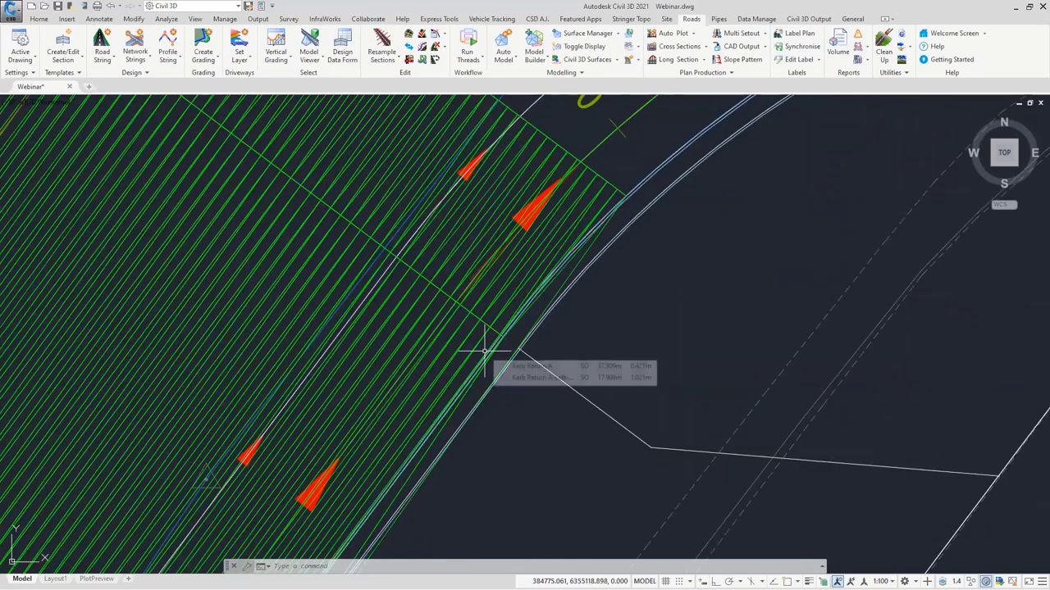
pyautogui.scroll(-2, 484, 351)
pyautogui.scroll(-3, 482, 351)
pyautogui.scroll(-2, 410, 370)
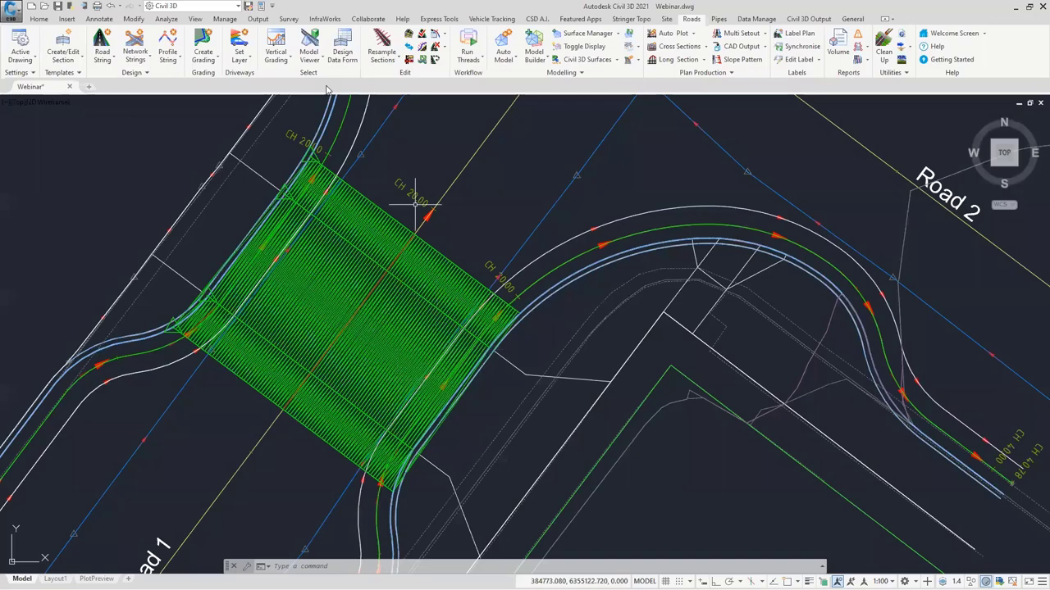
# Switch to the already open Model Viewer and make the BM-Crossing surface visible in it.
pyautogui.click(309, 43)
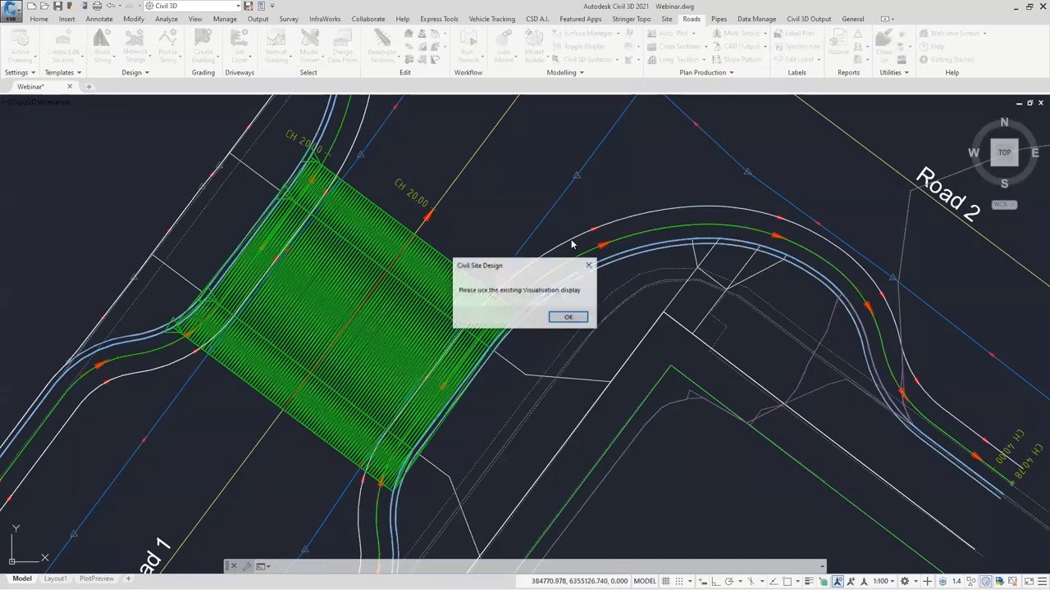
pyautogui.click(569, 321)
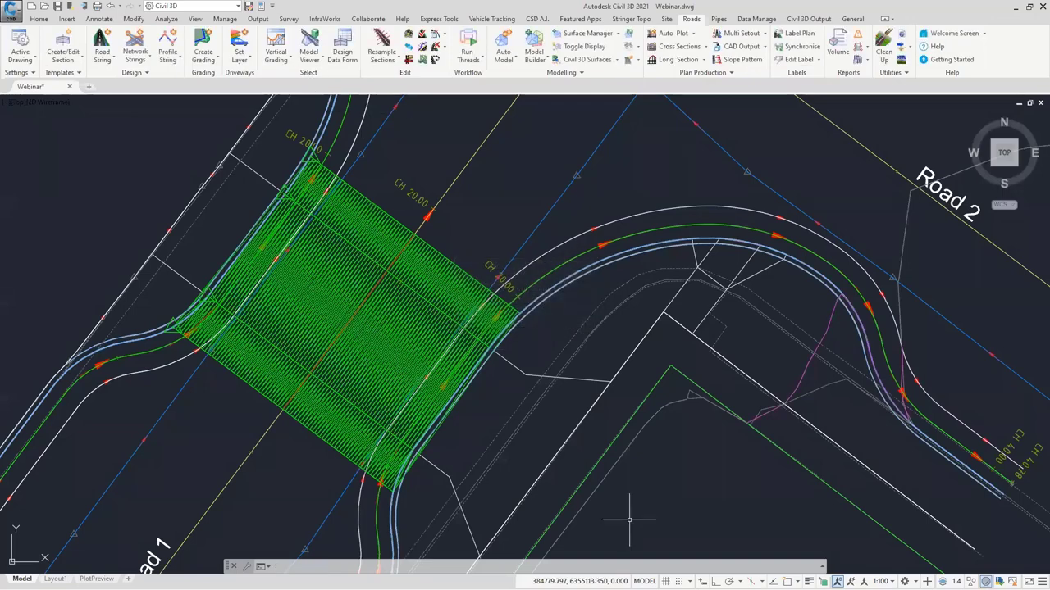
pyautogui.moveTo(644, 574)
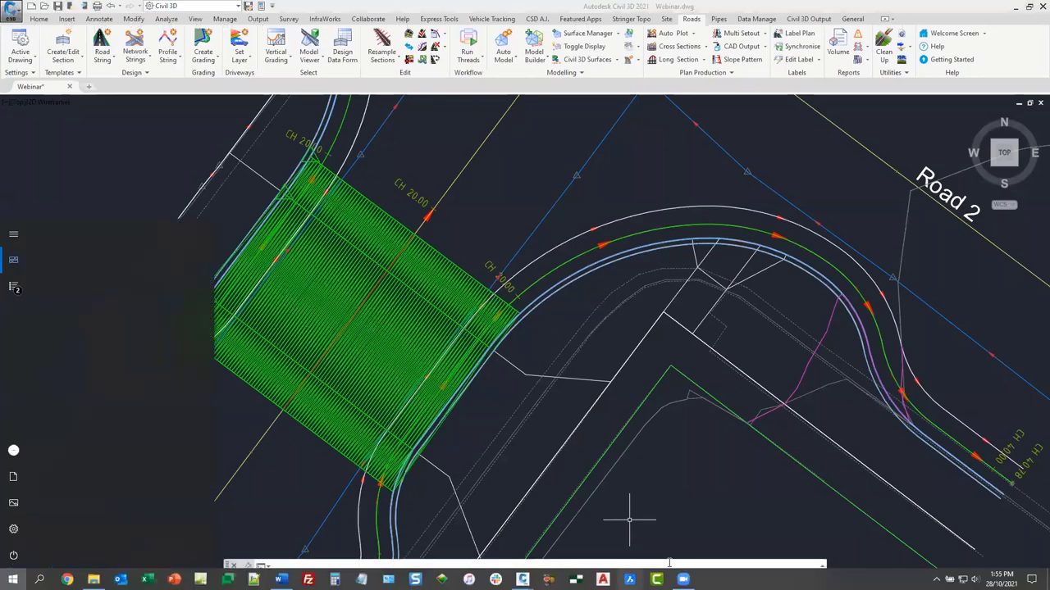
pyautogui.moveTo(522, 580)
pyautogui.click(585, 558)
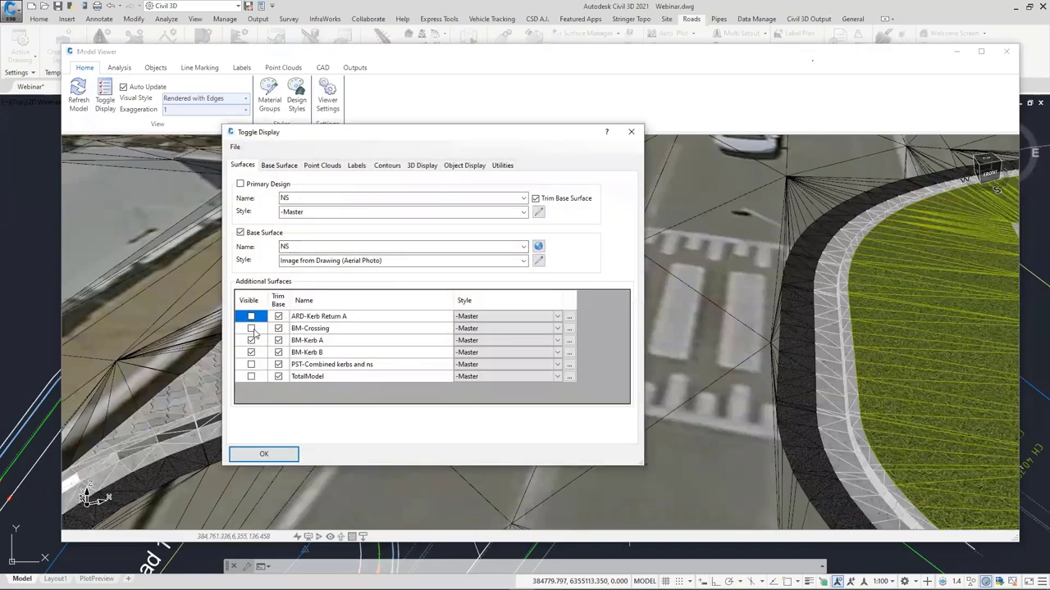
pyautogui.click(252, 329)
pyautogui.click(264, 454)
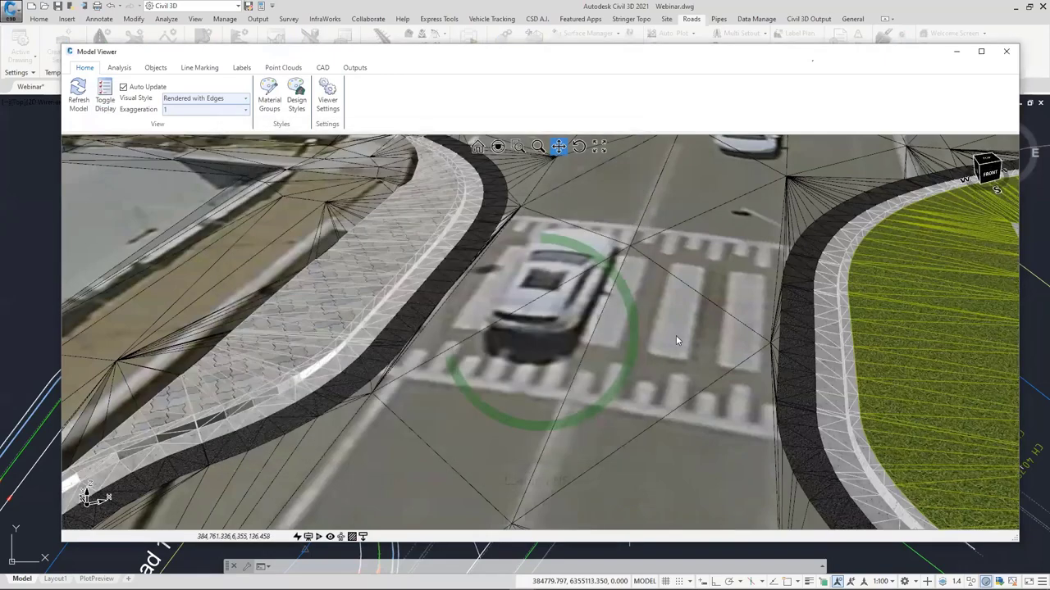
# Inspect the raised crossing surface and its junctions with both kerbs in 3D from several angles.
pyautogui.scroll(5, 835, 419)
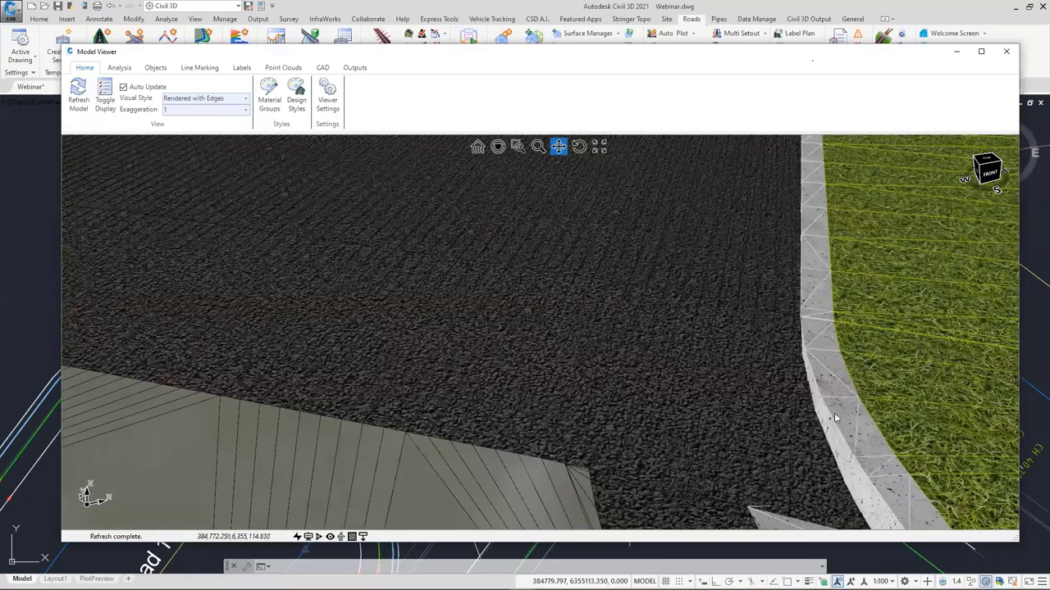
pyautogui.keyDown('shift'); pyautogui.moveTo(845, 435); pyautogui.dragTo(542, 339, button='middle'); pyautogui.keyUp('shift')
pyautogui.keyDown('shift'); pyautogui.moveTo(607, 308); pyautogui.dragTo(574, 305, button='middle'); pyautogui.keyUp('shift')
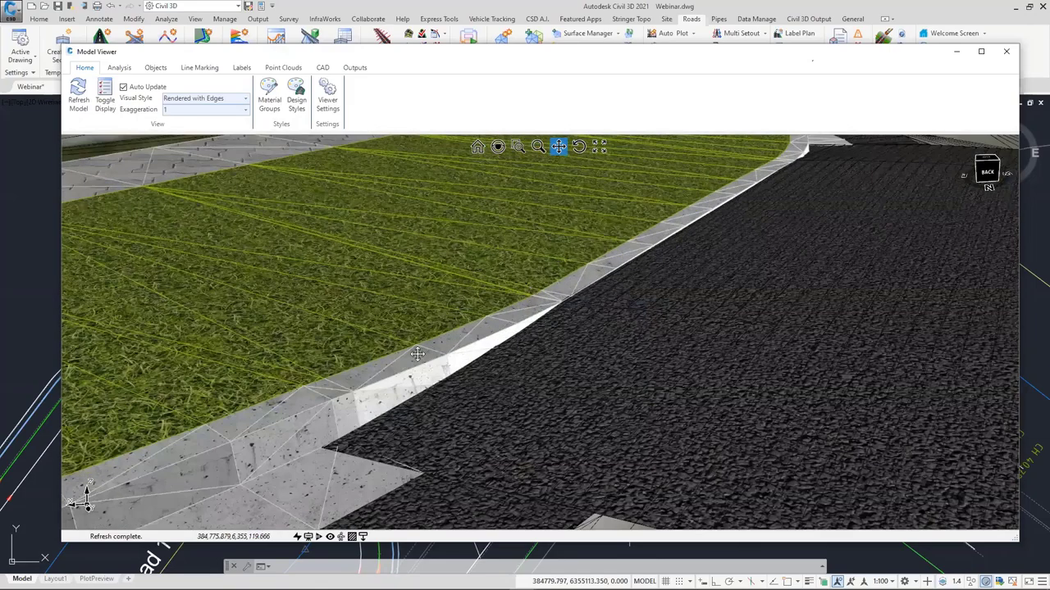
pyautogui.keyDown('shift'); pyautogui.moveTo(436, 356); pyautogui.dragTo(888, 386, button='middle'); pyautogui.keyUp('shift')
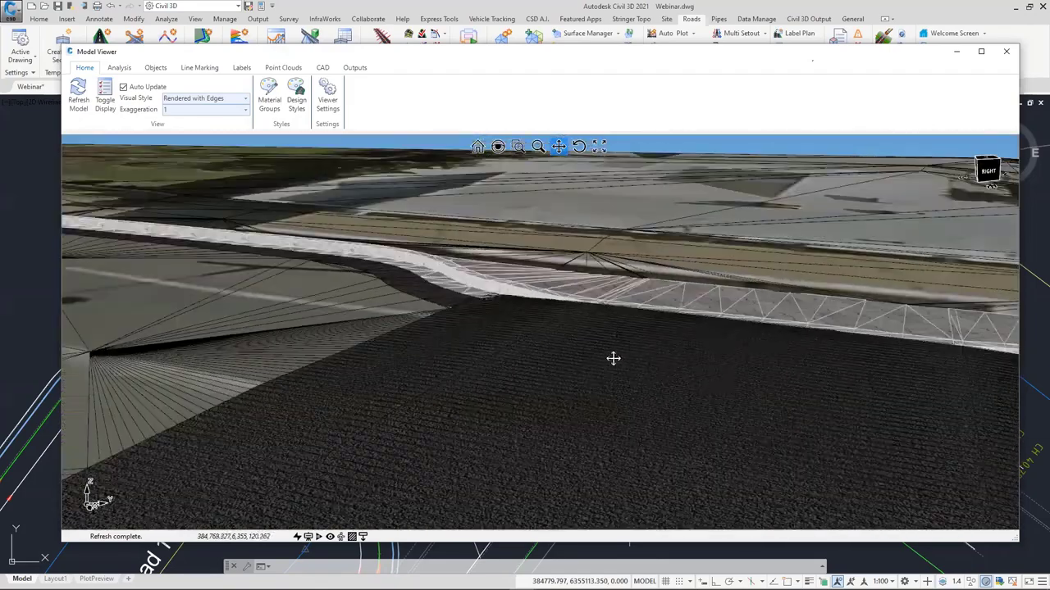
pyautogui.moveTo(612, 356); pyautogui.dragTo(514, 298, button='middle')
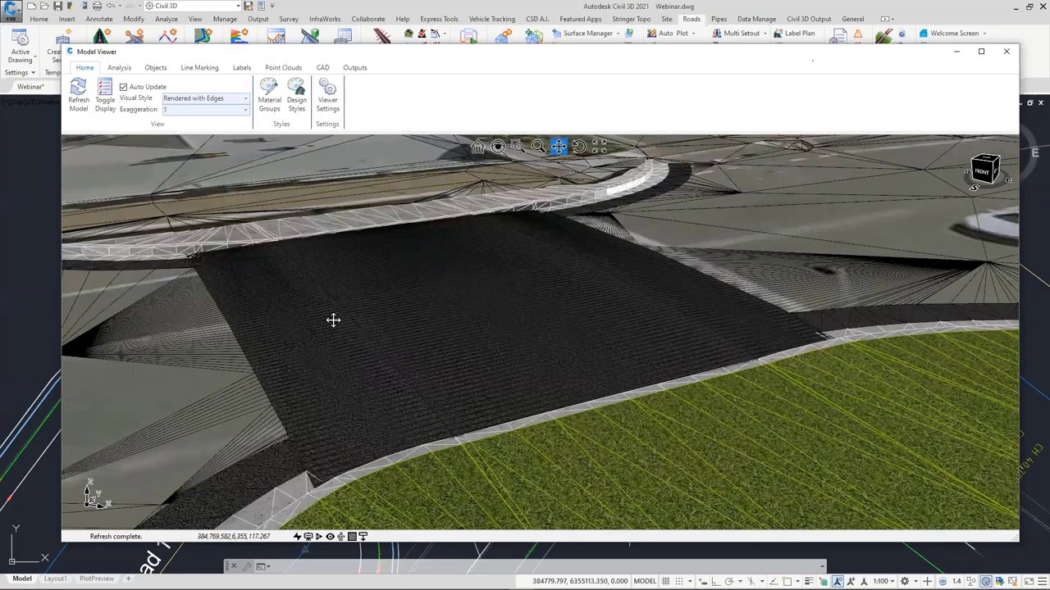
pyautogui.keyDown('shift'); pyautogui.moveTo(333, 320); pyautogui.dragTo(326, 366, button='middle'); pyautogui.keyUp('shift')
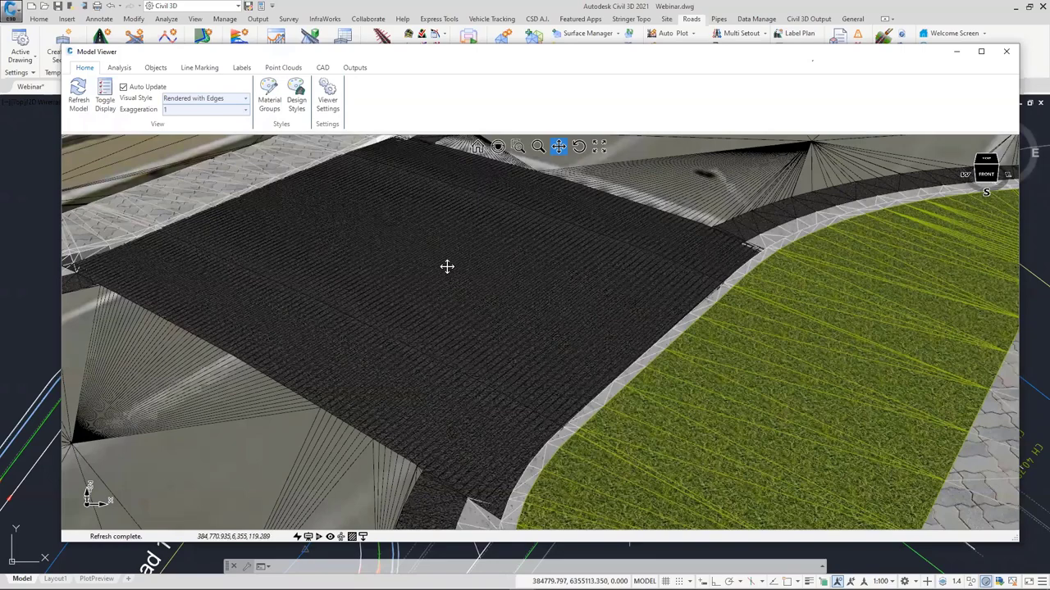
# Shrink the Model Viewer window to uncover the crossing in the drawing, and turn on the _LM1 and _LM2 layers.
pyautogui.moveTo(62, 45); pyautogui.dragTo(506, 85)
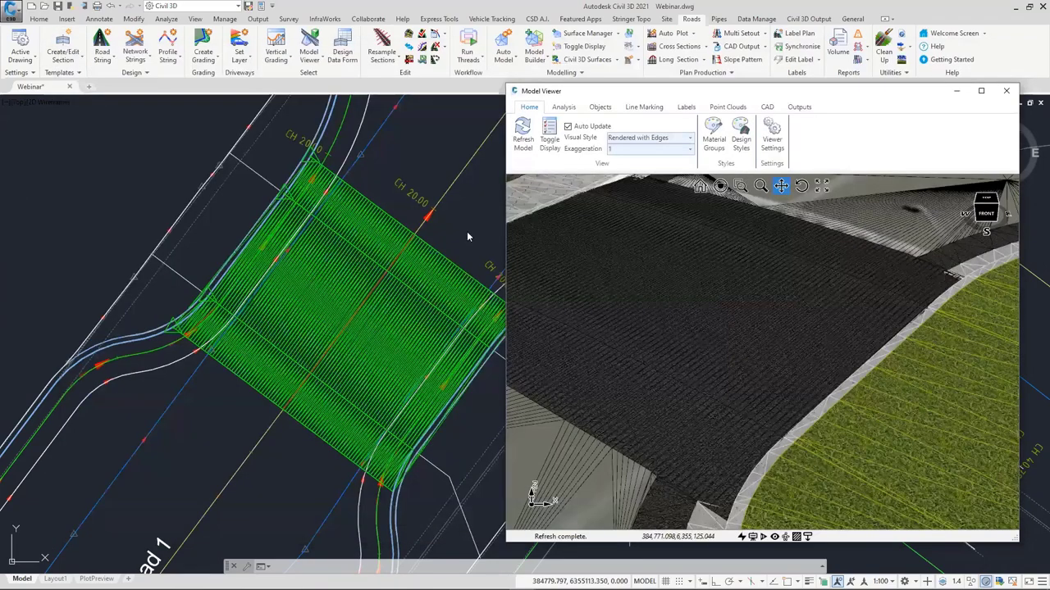
pyautogui.click(39, 19)
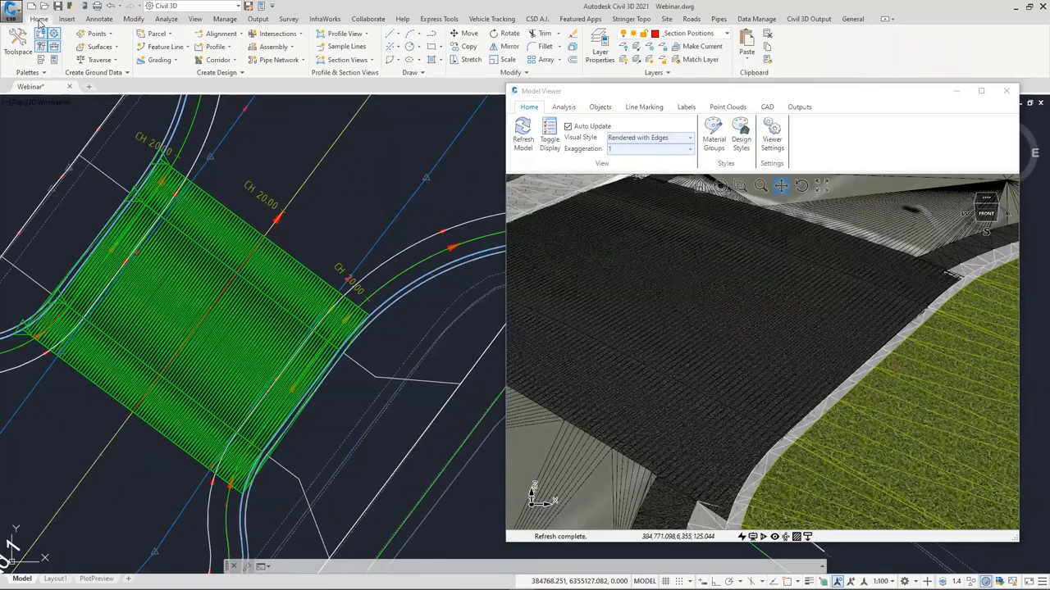
pyautogui.click(710, 34)
pyautogui.scroll(2, 647, 92)
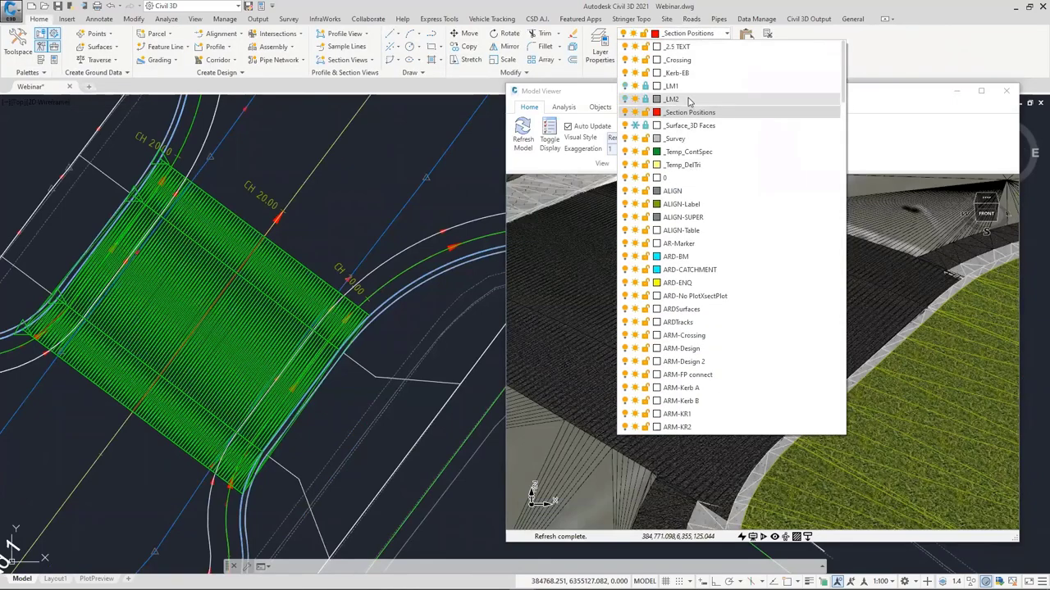
pyautogui.click(625, 86)
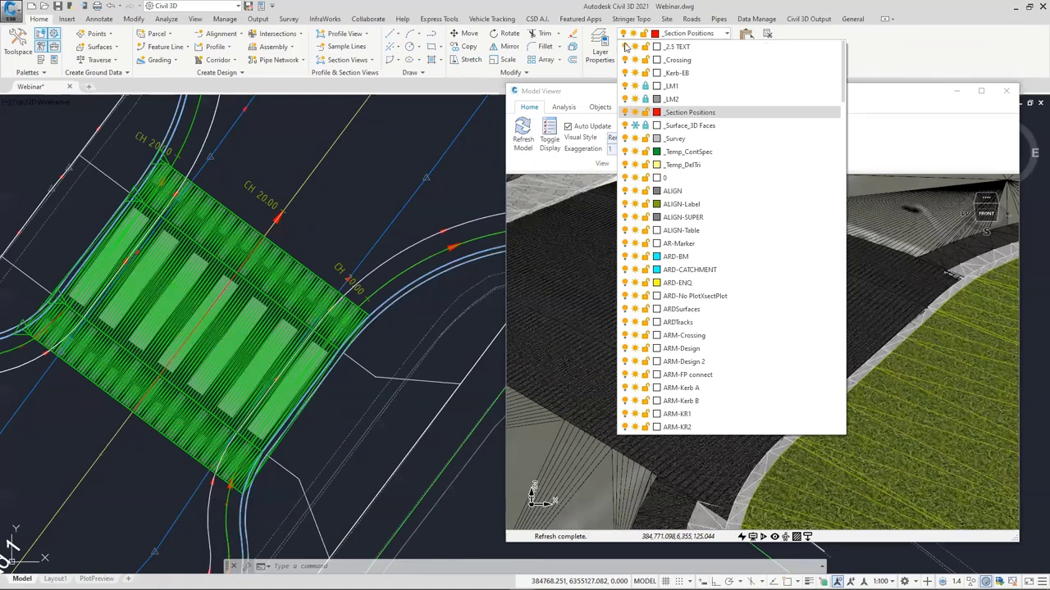
# Turn off the triangle display of the BM-Crossing surface in the drawing.
pyautogui.scroll(5, 162, 306)
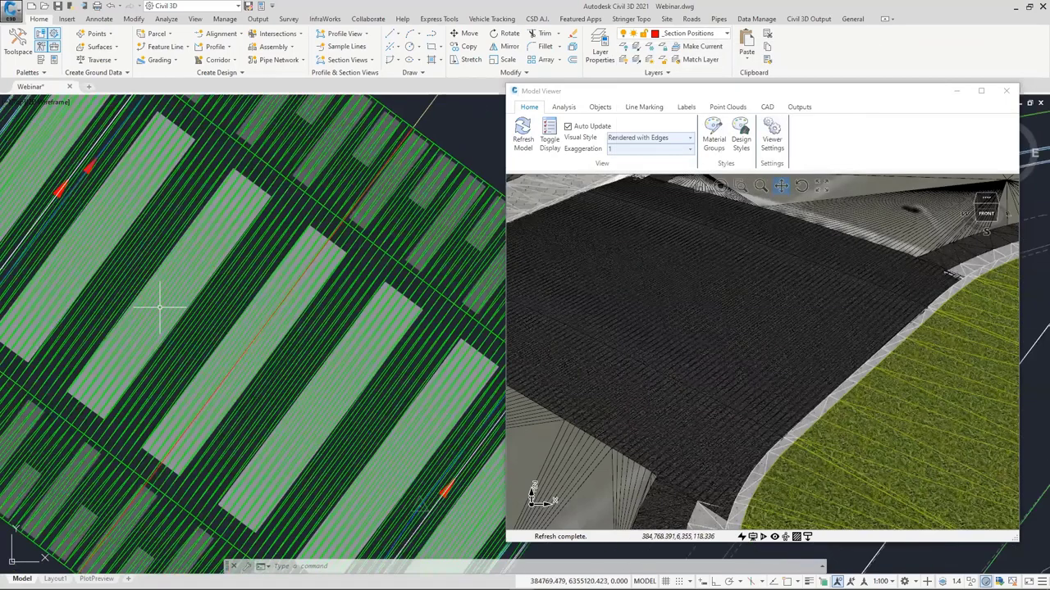
pyautogui.click(187, 198)
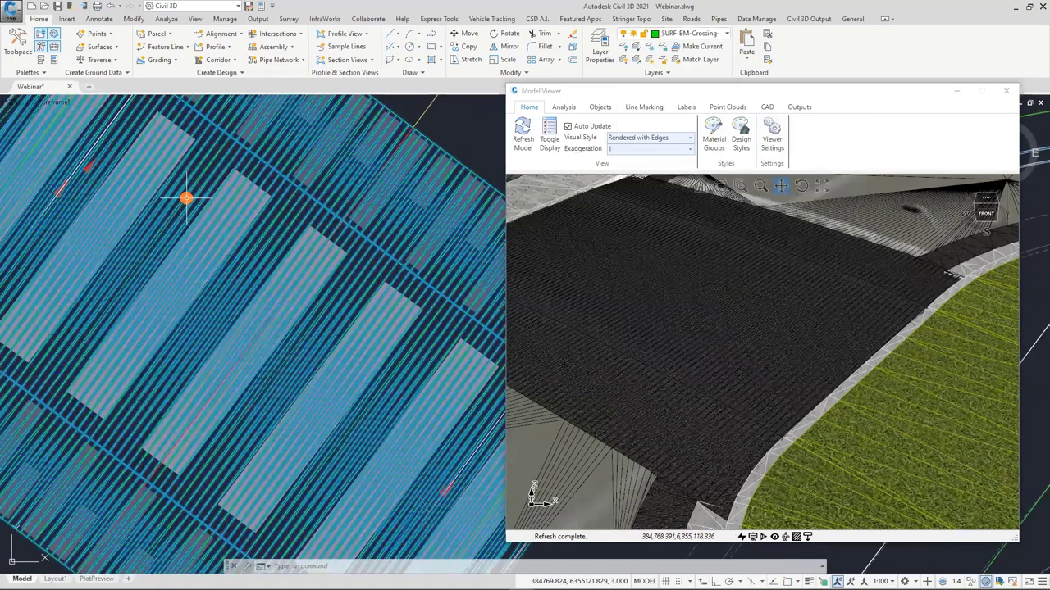
pyautogui.rightClick(187, 198)
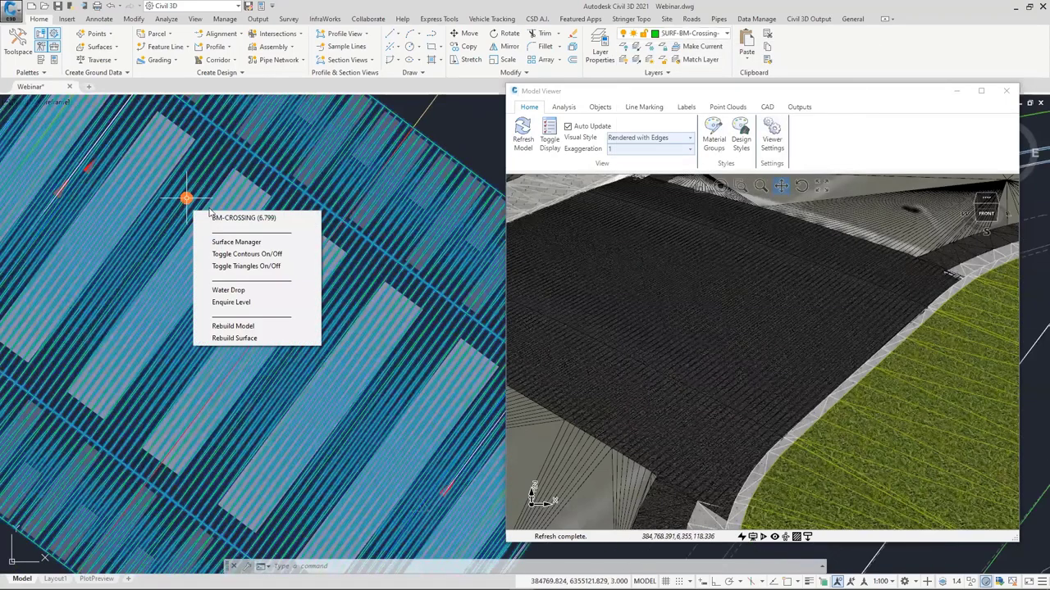
pyautogui.click(240, 268)
pyautogui.scroll(-3, 249, 261)
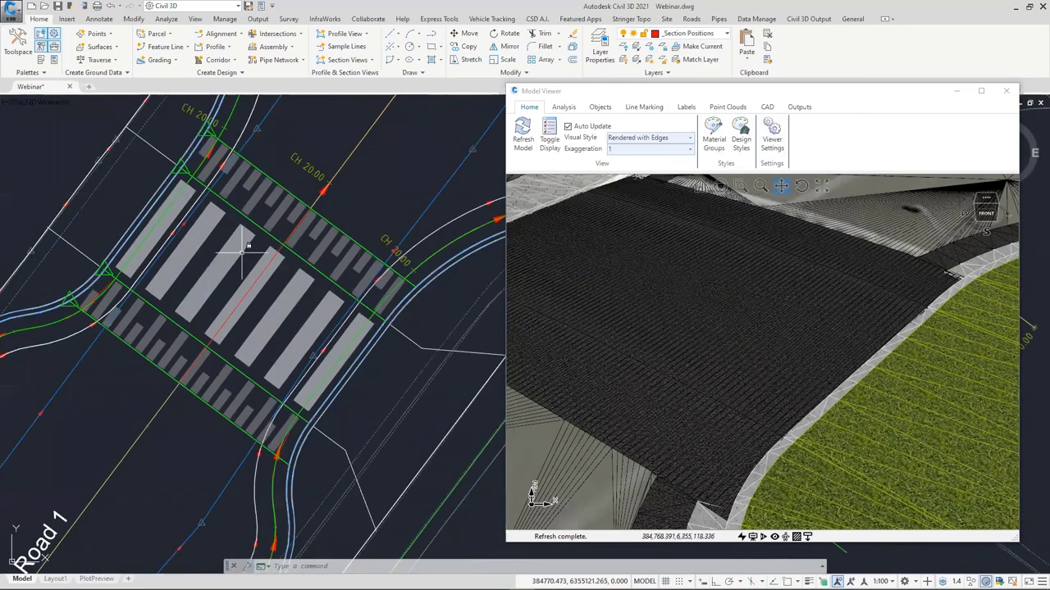